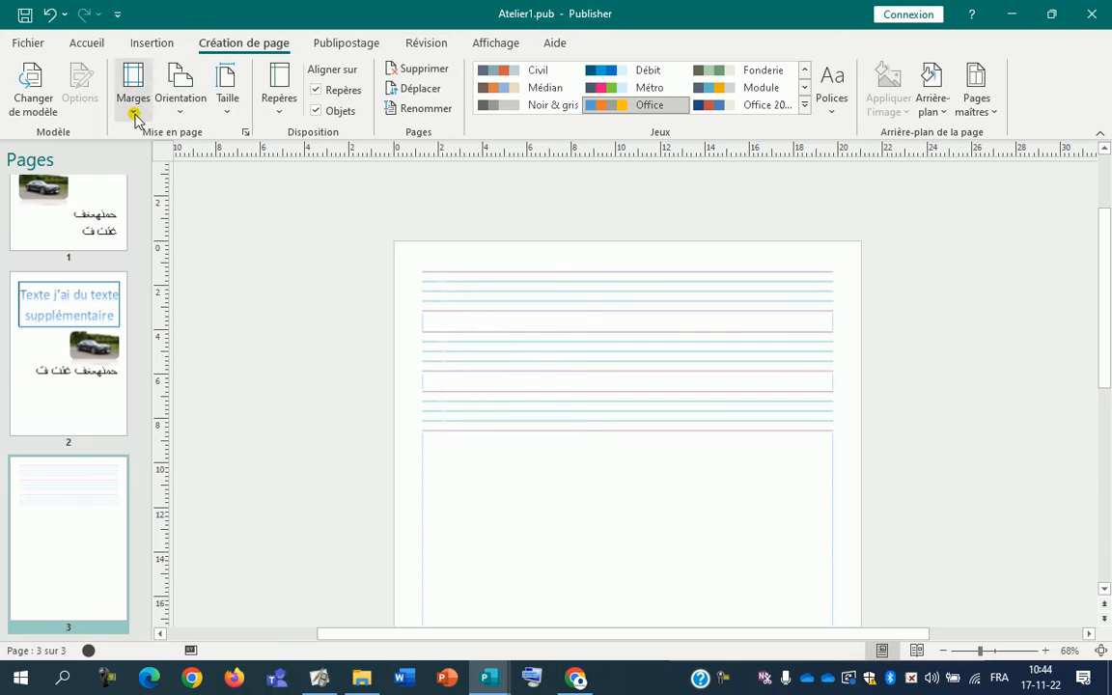
Apply the Larges margin preset of 2,54 cm on all sides of page 3
{"action": "left_click", "coordinate": [135, 114]}
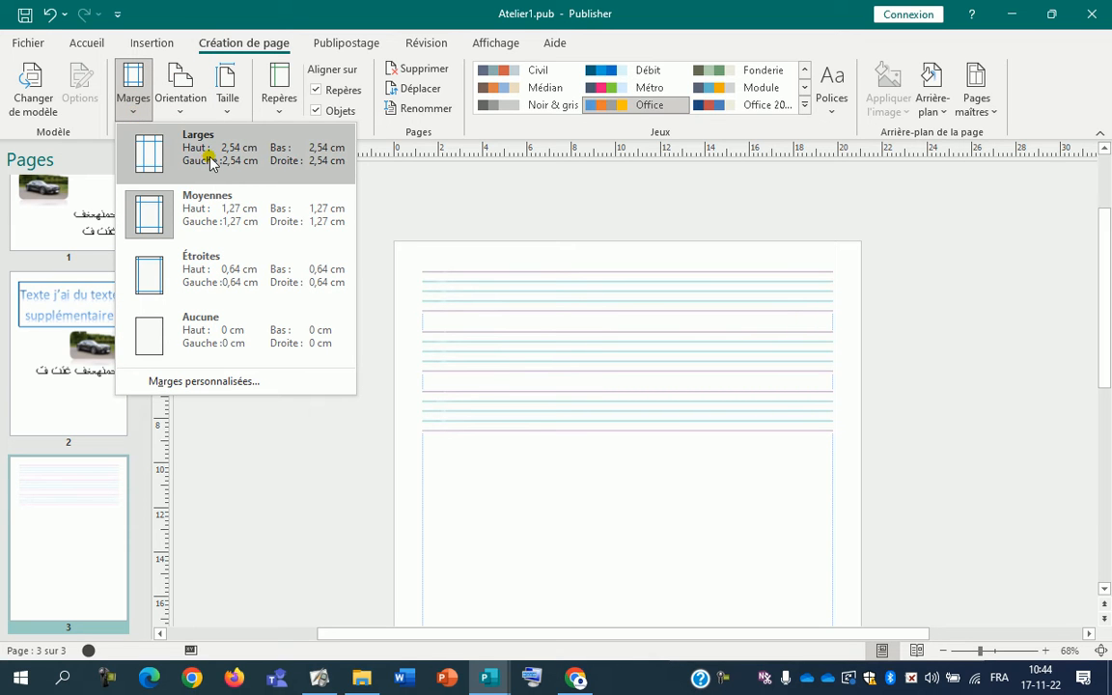
{"action": "left_click", "coordinate": [277, 159]}
{"action": "scroll", "coordinate": [556, 479], "scroll_direction": "down", "scroll_amount": 1}
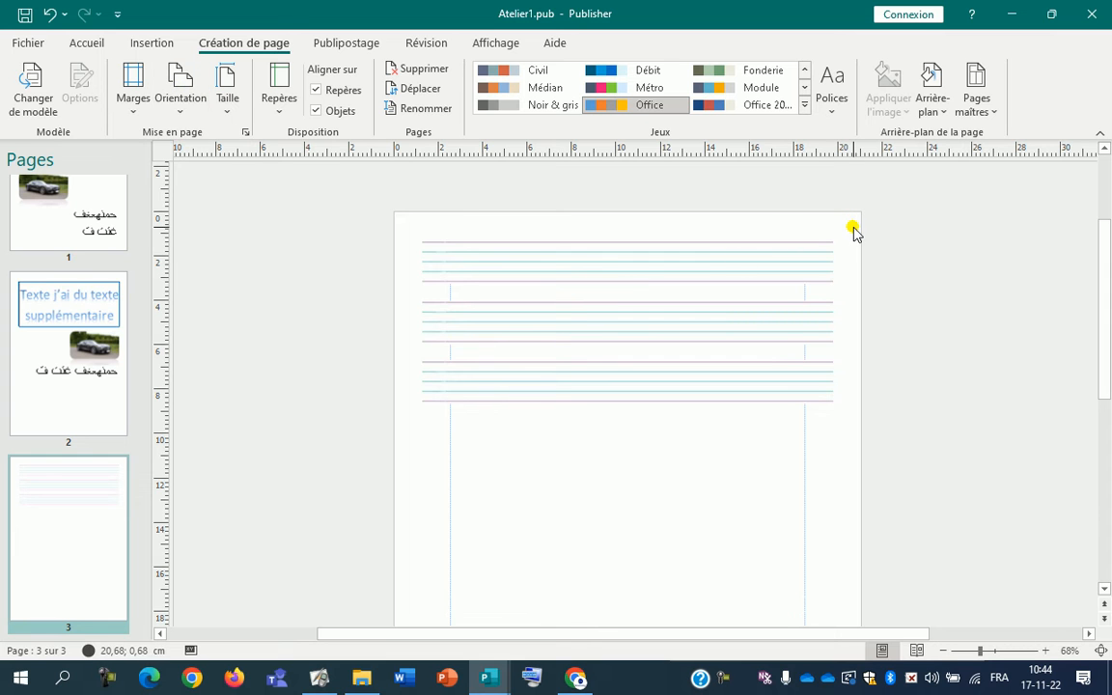
Define custom margin guides for the page, setting both the left and right margins to 0,5 cm
{"action": "left_click", "coordinate": [135, 106]}
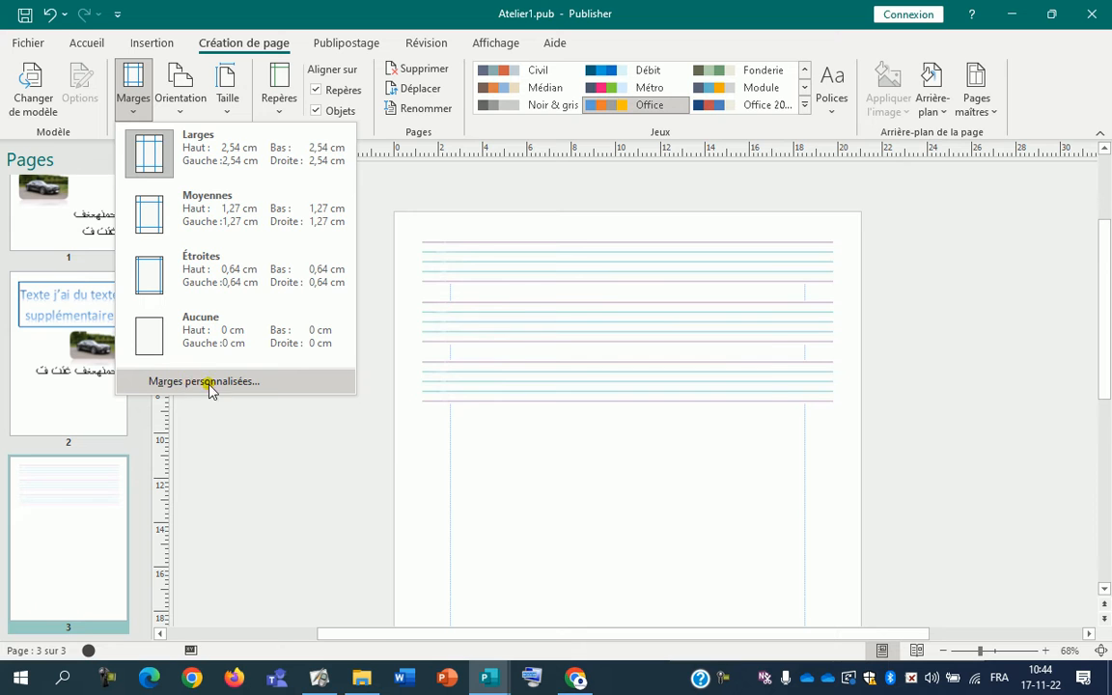
{"action": "left_click", "coordinate": [196, 383]}
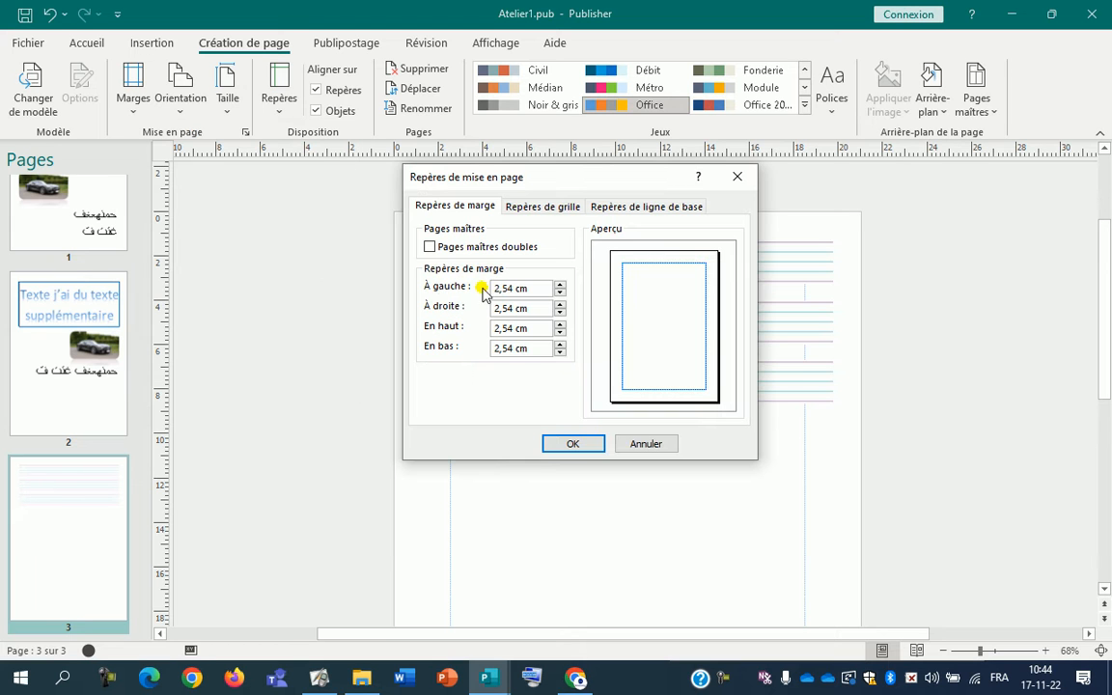
{"action": "left_click_drag", "start_coordinate": [560, 292], "coordinate": [560, 292]}
{"action": "left_click", "coordinate": [560, 285]}
{"action": "left_click", "coordinate": [560, 285]}
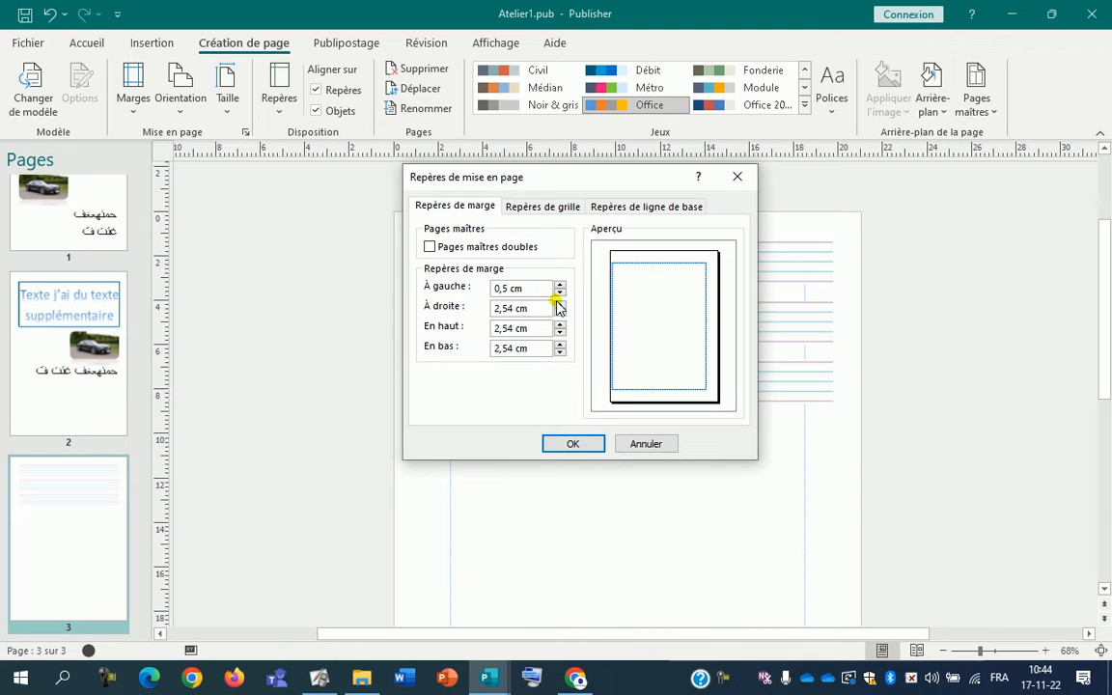
{"action": "left_click_drag", "start_coordinate": [535, 292], "coordinate": [393, 294]}
{"action": "key", "text": "ctrl+c"}
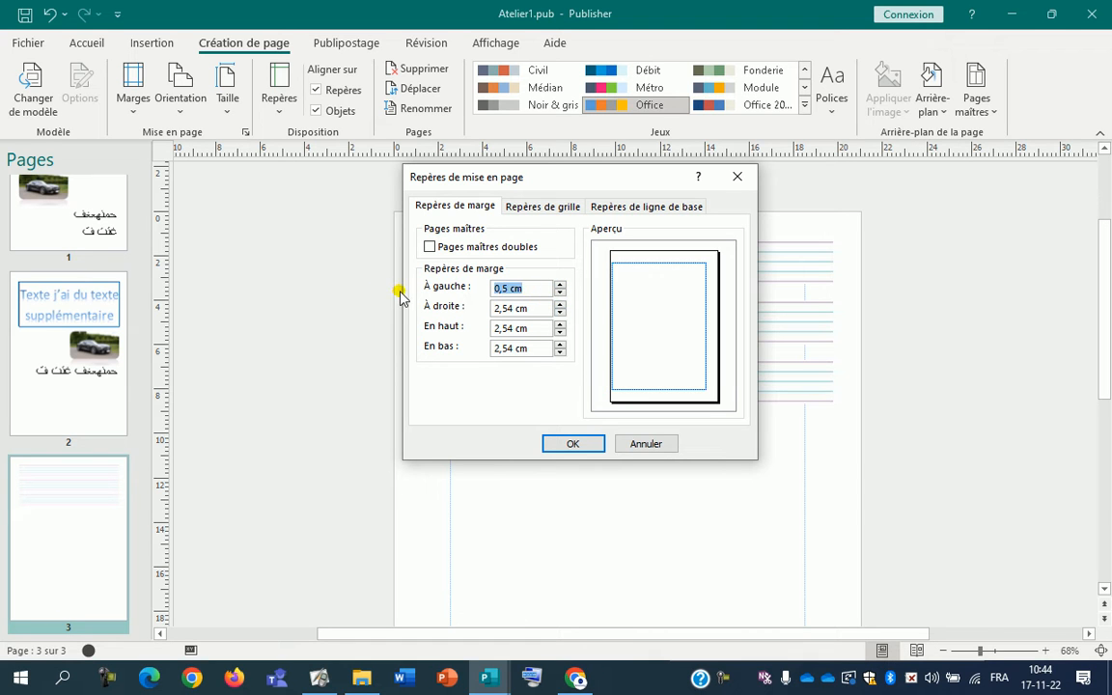
{"action": "key", "text": "Tab"}
{"action": "key", "text": "ctrl+v"}
Set the top and bottom margin guides to 0,5 cm and apply the custom margins
{"action": "left_click", "coordinate": [560, 334]}
{"action": "left_click", "coordinate": [560, 334]}
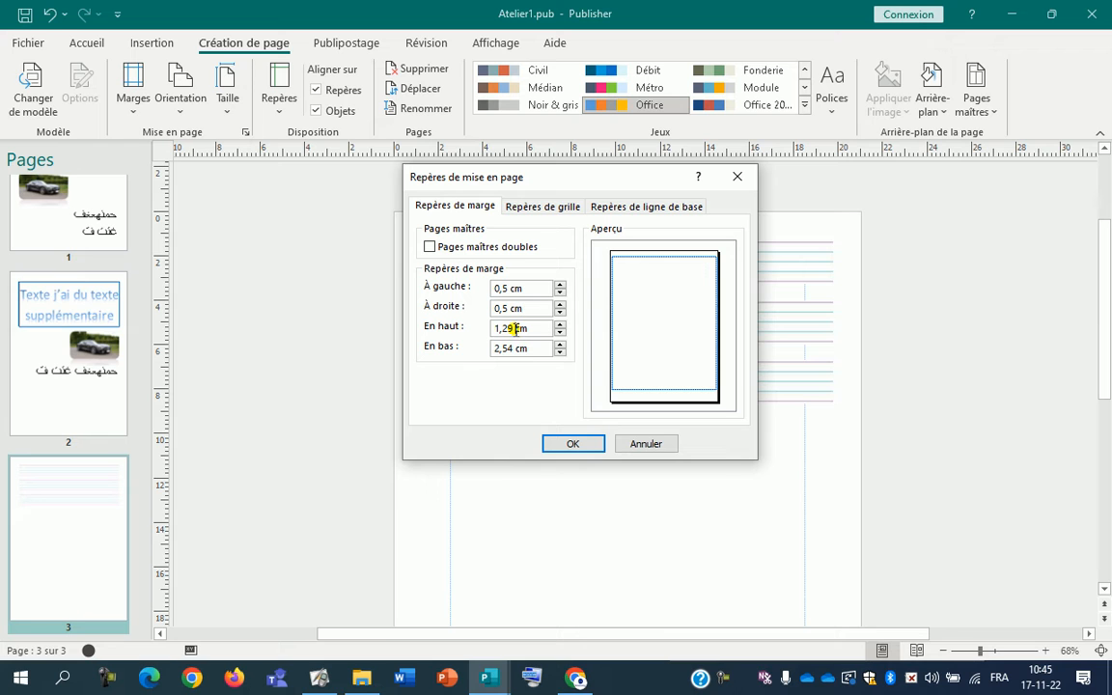
{"action": "type", "text": "0,"}
{"action": "left_click_drag", "start_coordinate": [539, 352], "coordinate": [490, 355]}
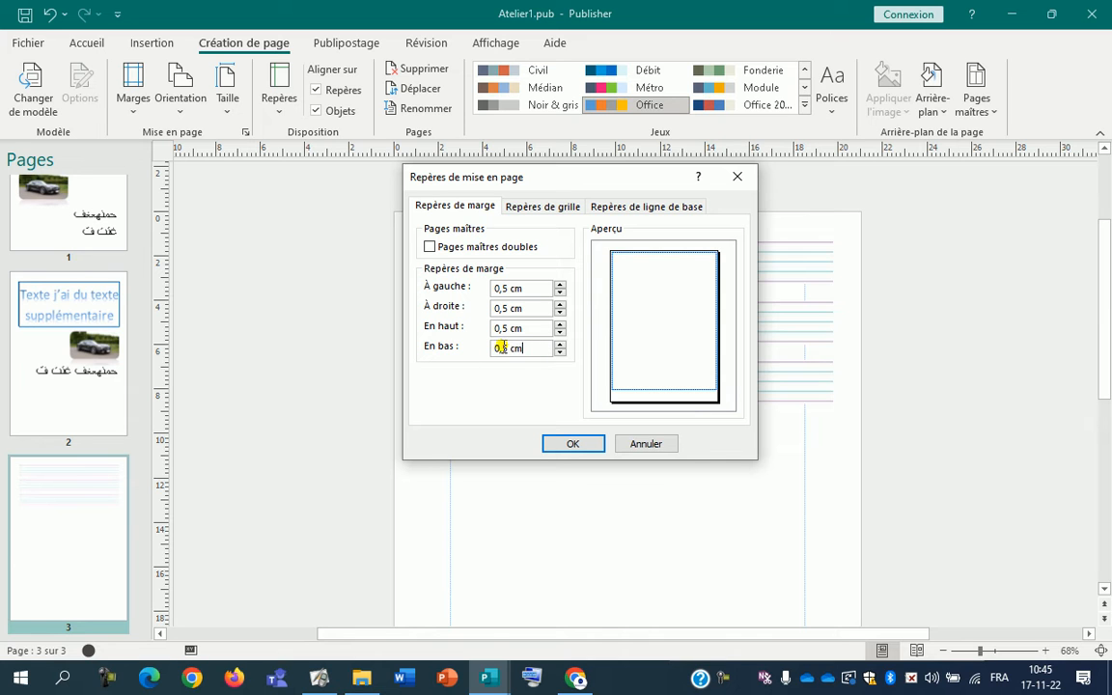
{"action": "left_click", "coordinate": [575, 444]}
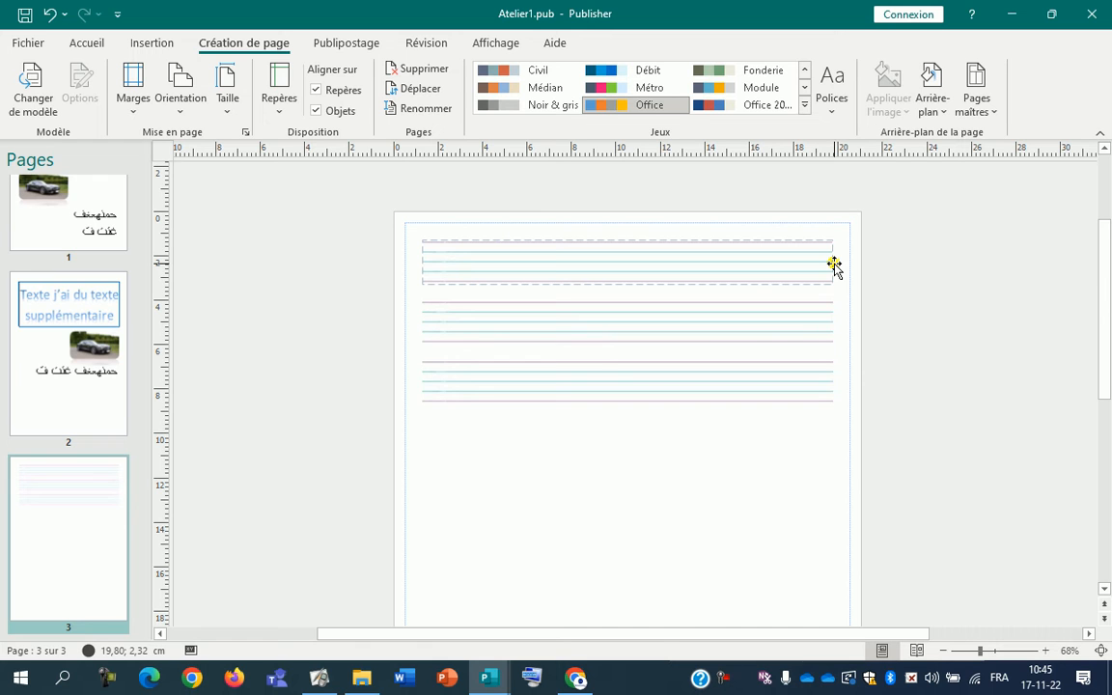
{"action": "left_click", "coordinate": [840, 267]}
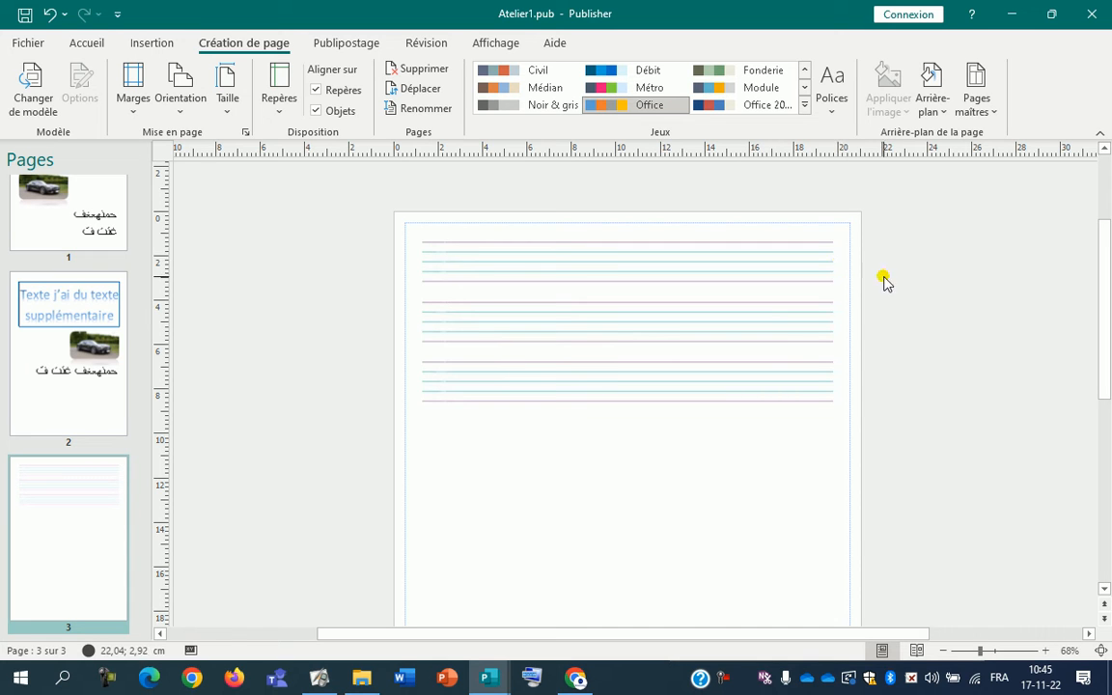
Try the Moyennes margin preset, and settle on the Étroites preset of 0,64 cm on all sides
{"action": "left_click", "coordinate": [132, 104]}
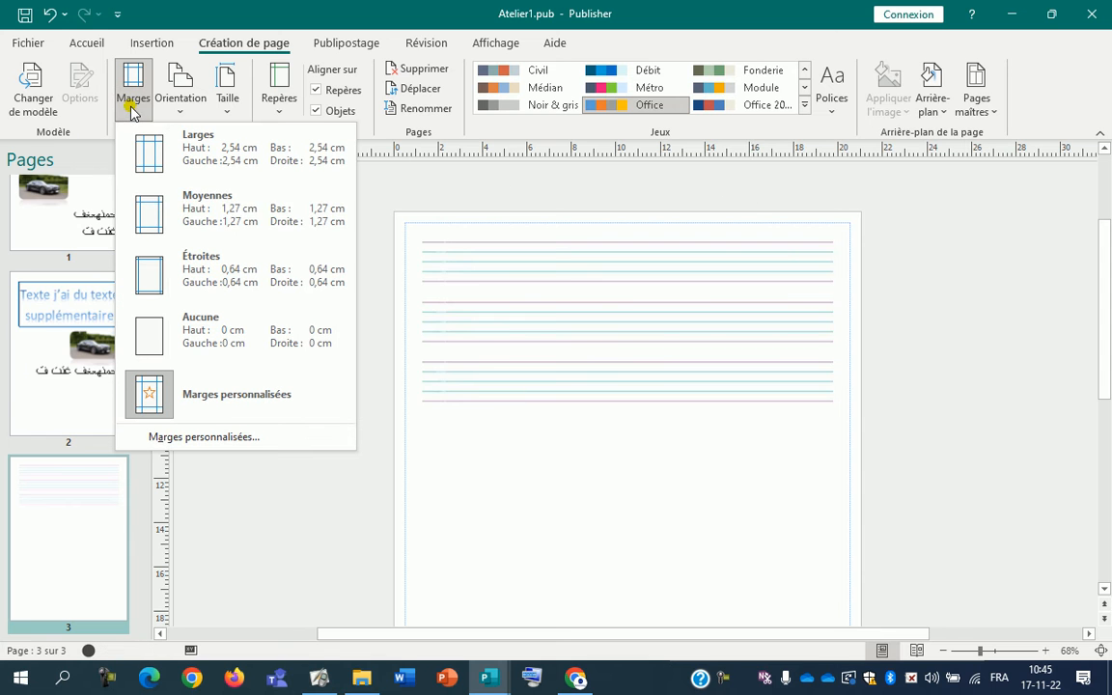
{"action": "left_click", "coordinate": [247, 227]}
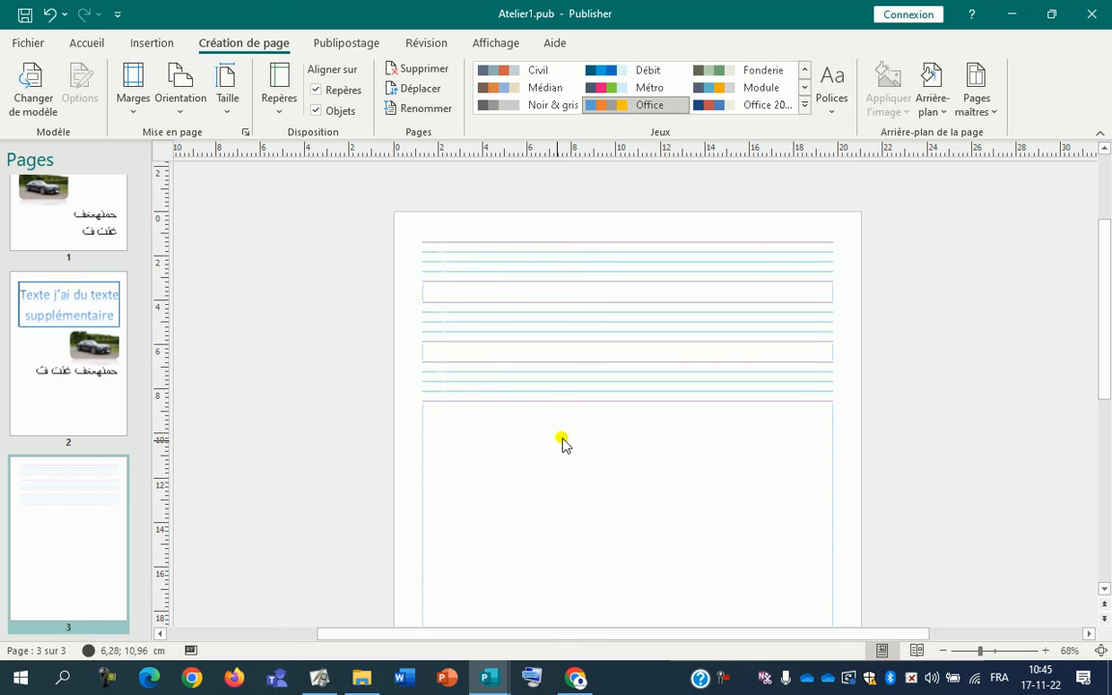
{"action": "left_click", "coordinate": [136, 105]}
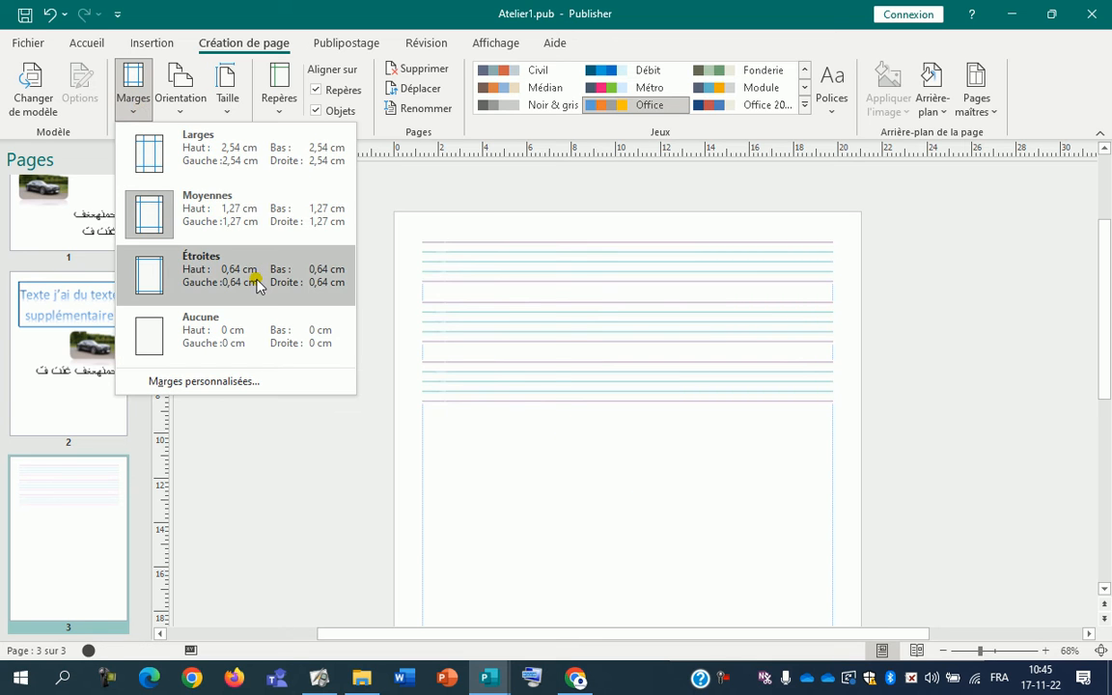
{"action": "left_click", "coordinate": [259, 280]}
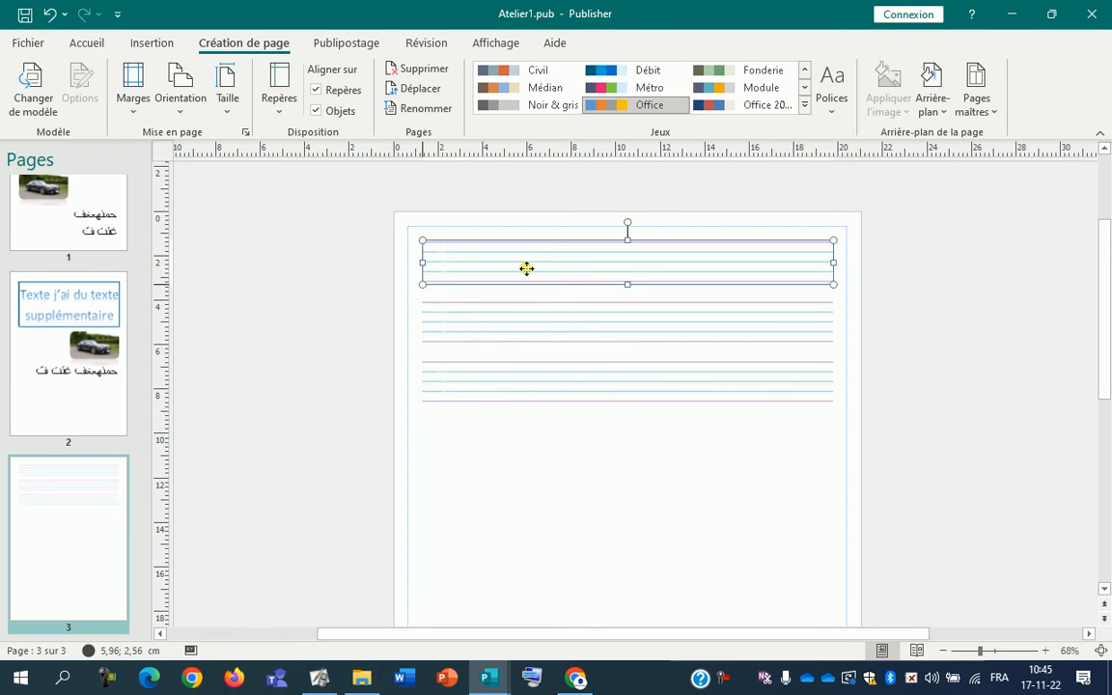
Duplicate the third block of ruled lines and place the copy just below it as a fourth block
{"action": "left_click", "coordinate": [473, 247]}
{"action": "left_click_drag", "start_coordinate": [588, 285], "coordinate": [627, 392]}
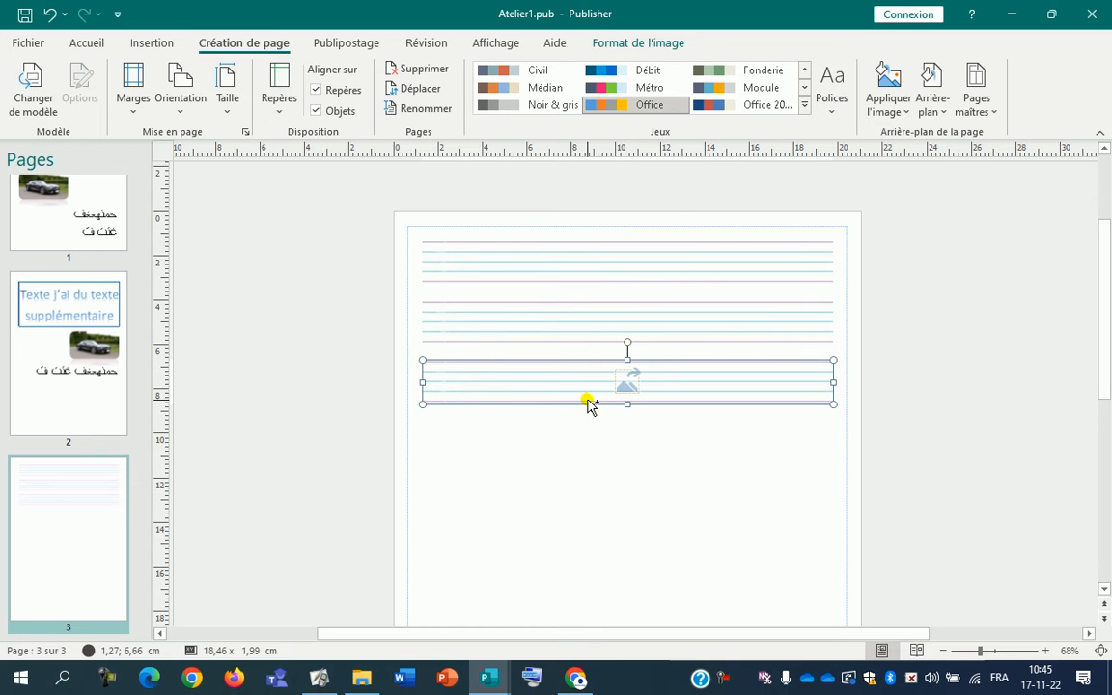
{"action": "key", "text": "ctrl+v"}
{"action": "left_click_drag", "start_coordinate": [618, 394], "coordinate": [613, 454]}
{"action": "left_click", "coordinate": [617, 519]}
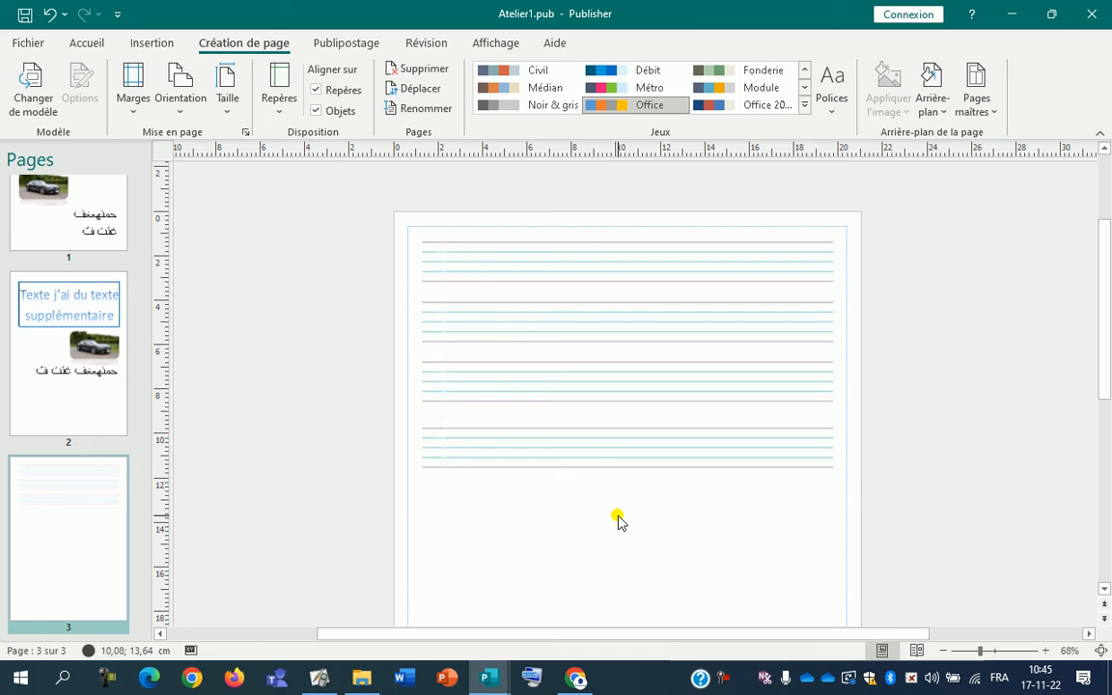
Paste nine more copies of the fourth block of ruled lines onto the page
{"action": "left_click", "coordinate": [600, 454]}
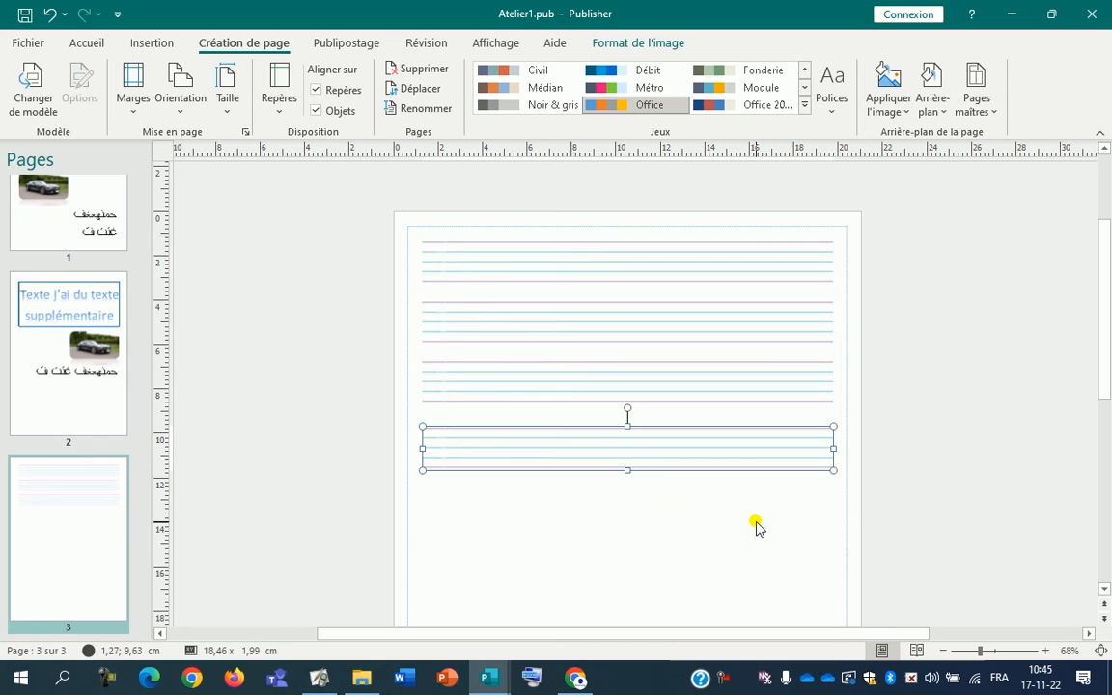
{"action": "key", "text": "ctrl+v"}
{"action": "key", "text": "ctrl+v"}
{"action": "key", "text": "ctrl+v"}
{"action": "key", "text": "ctrl+v"}
{"action": "key", "text": "ctrl+v"}
{"action": "key", "text": "ctrl+v"}
{"action": "key", "text": "ctrl+v"}
{"action": "key", "text": "ctrl+v"}
{"action": "key", "text": "ctrl+v"}
Move the last pasted block down to the bottom margin guide and the first block up to the top margin guide
{"action": "scroll", "coordinate": [715, 487], "scroll_direction": "down", "scroll_amount": 3}
{"action": "scroll", "coordinate": [714, 487], "scroll_direction": "up", "scroll_amount": 3}
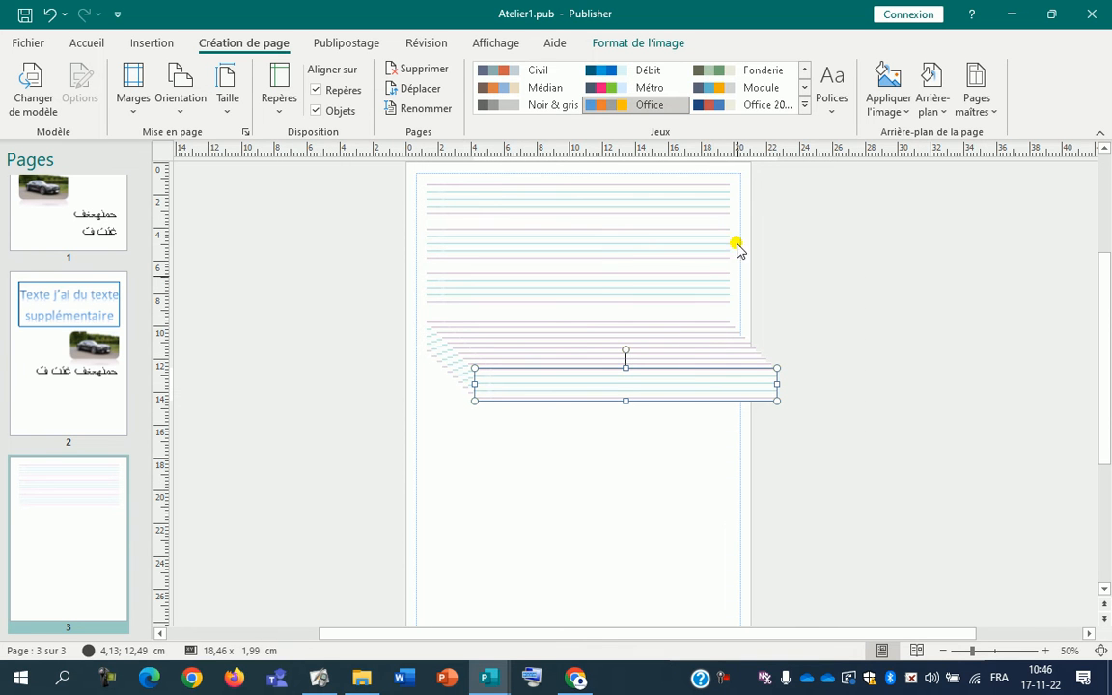
{"action": "left_click", "coordinate": [943, 650]}
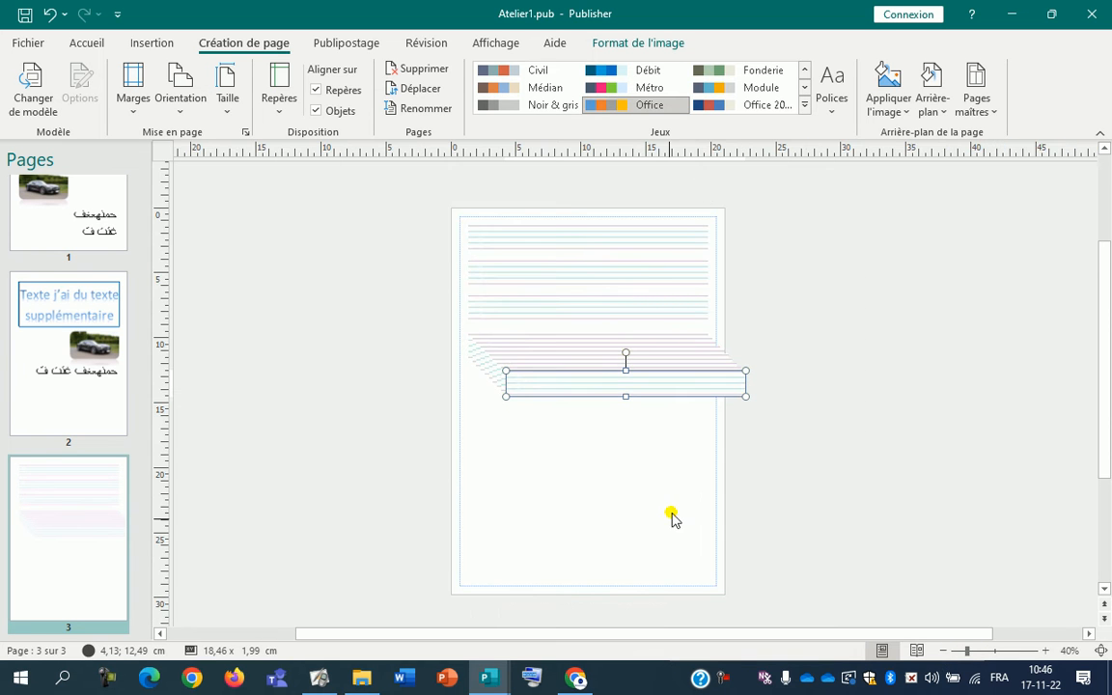
{"action": "left_click", "coordinate": [840, 478]}
{"action": "left_click_drag", "start_coordinate": [507, 373], "coordinate": [552, 577]}
{"action": "left_click_drag", "start_coordinate": [623, 250], "coordinate": [621, 238]}
Select all the ruled-line blocks on the page and distribute them vertically
{"action": "left_click_drag", "start_coordinate": [414, 185], "coordinate": [623, 367]}
{"action": "left_click_drag", "start_coordinate": [765, 589], "coordinate": [784, 608]}
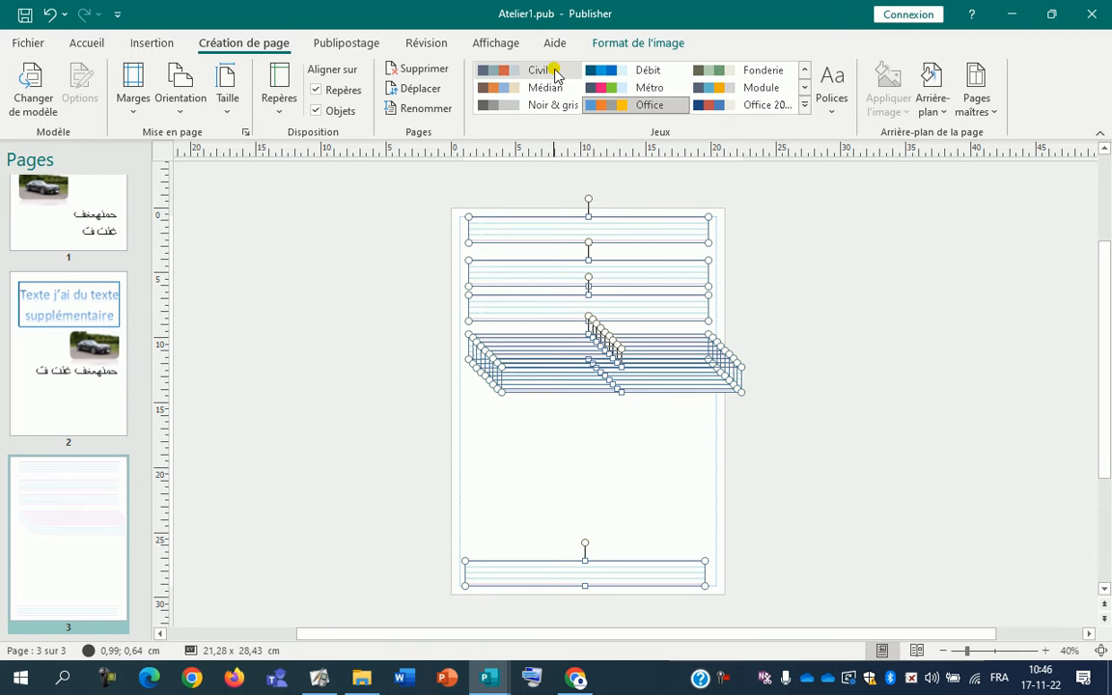
{"action": "left_click", "coordinate": [663, 50]}
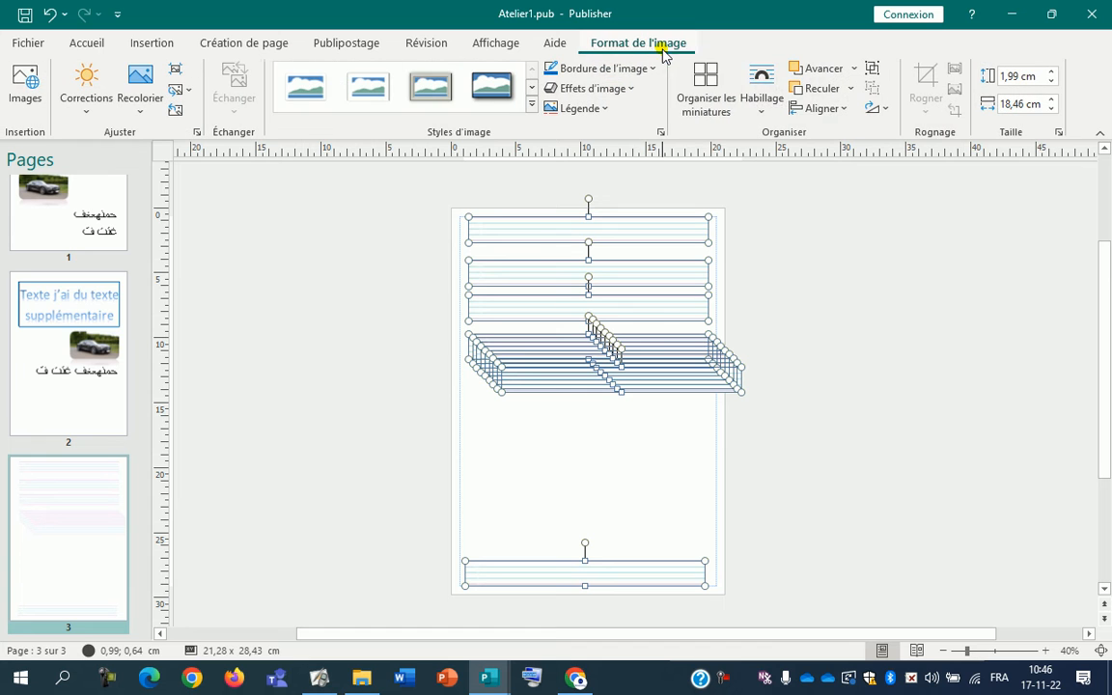
{"action": "left_click", "coordinate": [846, 109]}
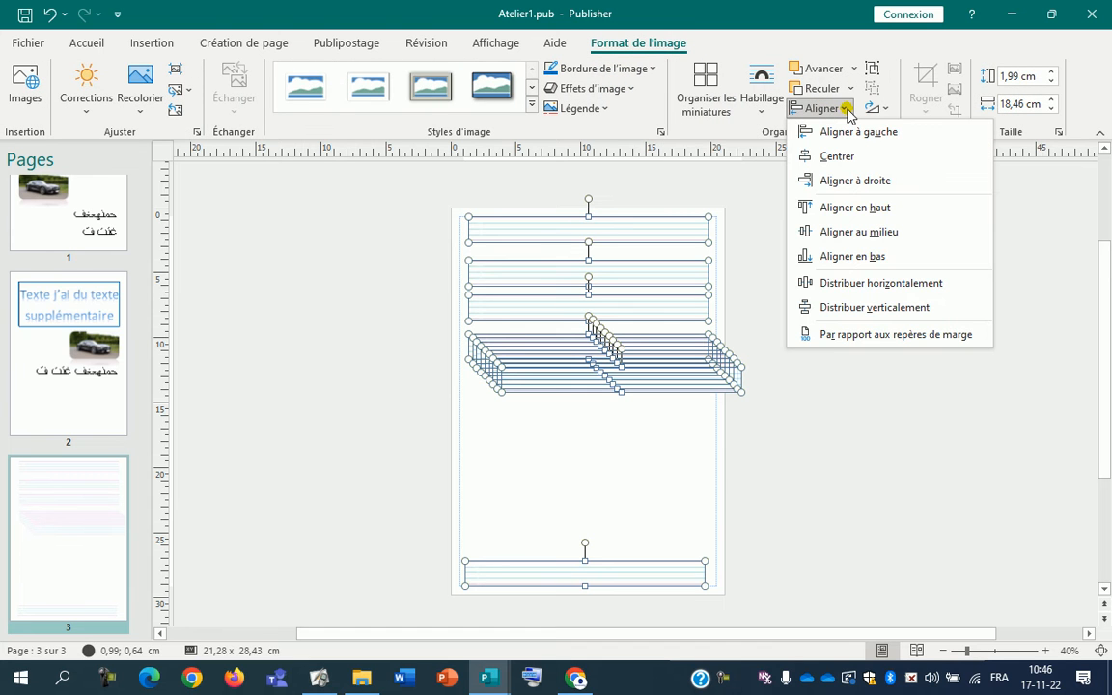
{"action": "left_click", "coordinate": [912, 309]}
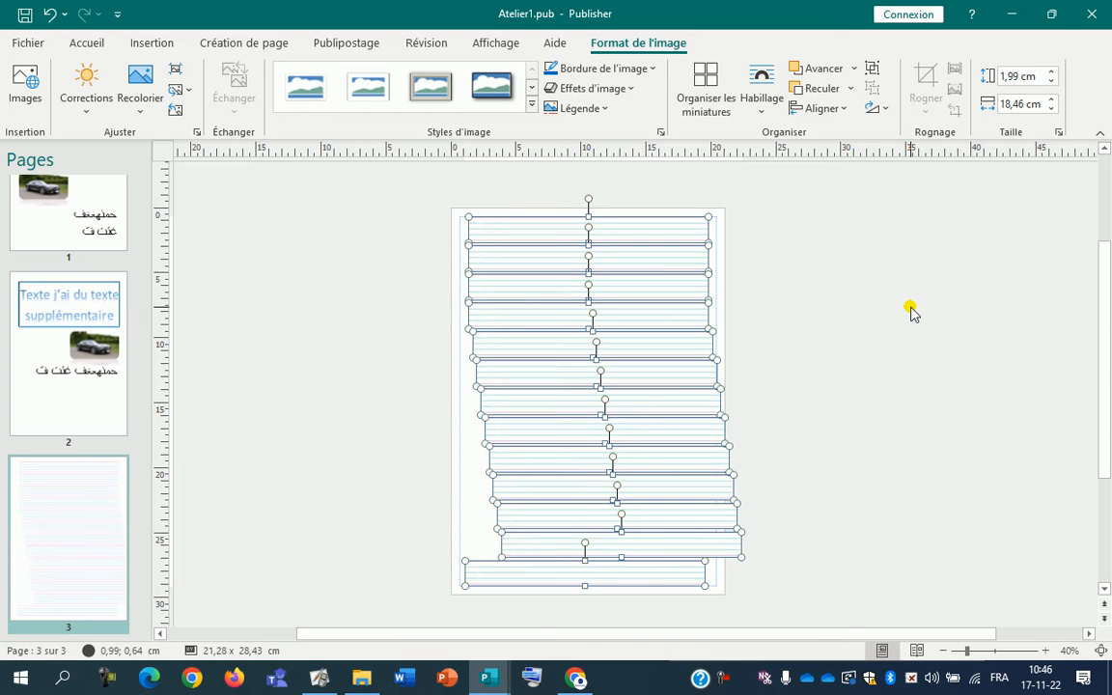
Distribute the selected blocks horizontally and center-align them with one another
{"action": "left_click", "coordinate": [842, 108]}
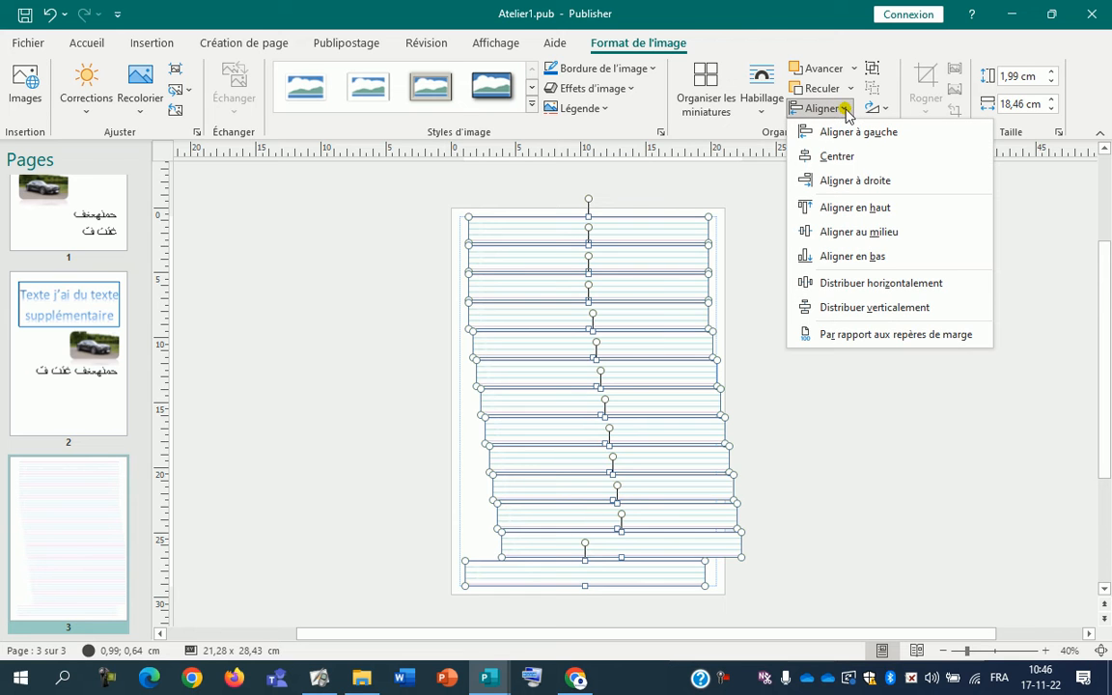
{"action": "left_click", "coordinate": [896, 284]}
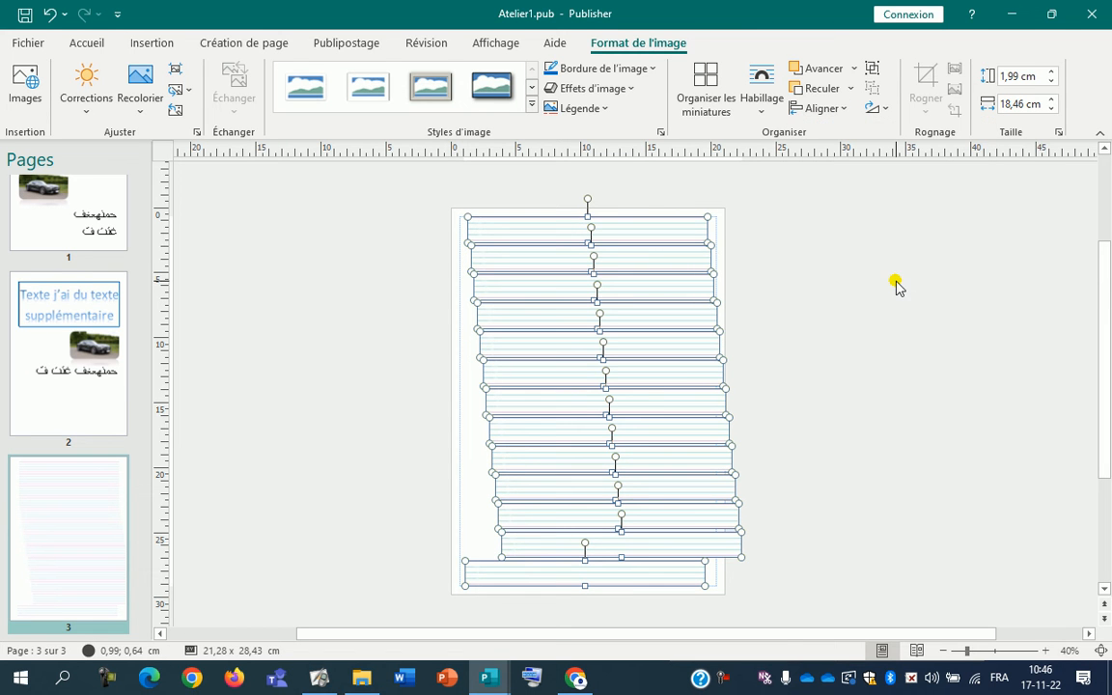
{"action": "left_click", "coordinate": [820, 108]}
{"action": "left_click", "coordinate": [840, 157]}
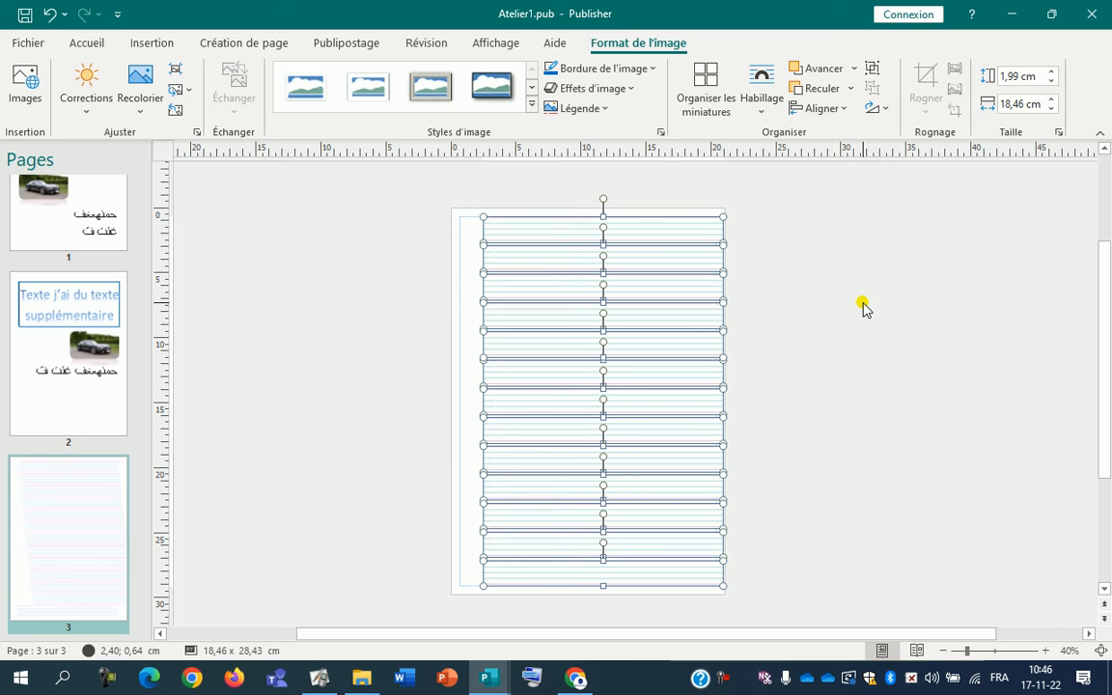
Nudge the aligned blocks left to about 1,26 cm from the page edge, centering them between the side margins, and deselect them
{"action": "key", "text": "Left"}
{"action": "key", "text": "Left"}
{"action": "key", "text": "Left"}
{"action": "key", "text": "Left"}
{"action": "key", "text": "Left"}
{"action": "key", "text": "Left"}
{"action": "key", "text": "Left"}
{"action": "key", "text": "Left"}
{"action": "key", "text": "Left"}
{"action": "key", "text": "Left"}
{"action": "key", "text": "Left"}
{"action": "key", "text": "Left"}
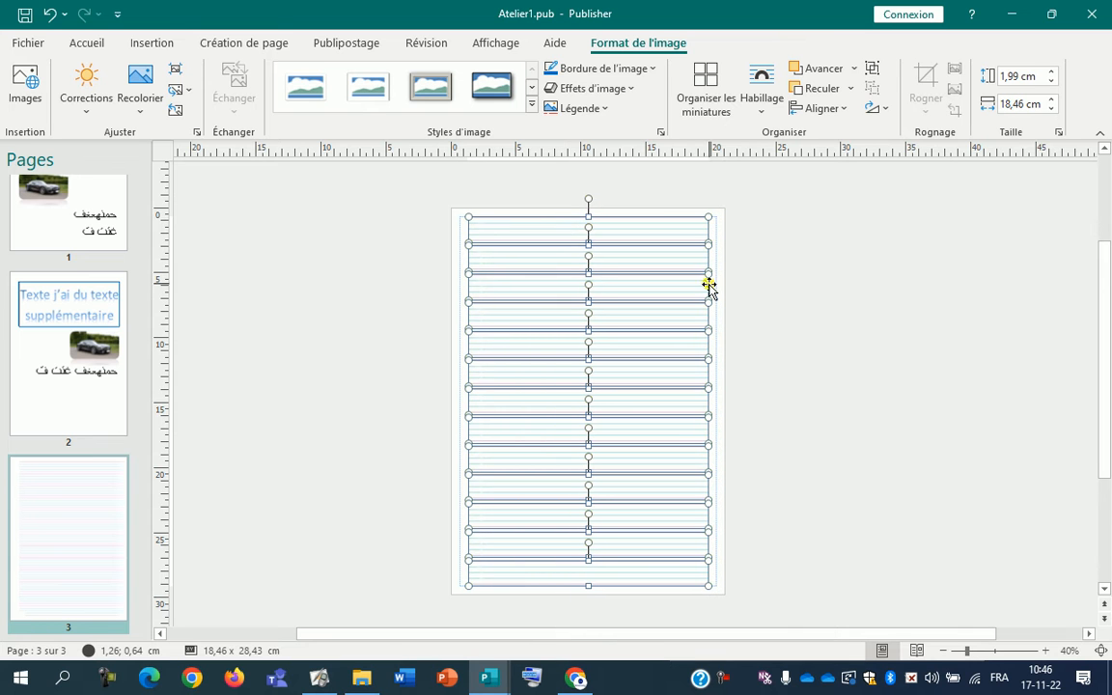
{"action": "left_click", "coordinate": [822, 321]}
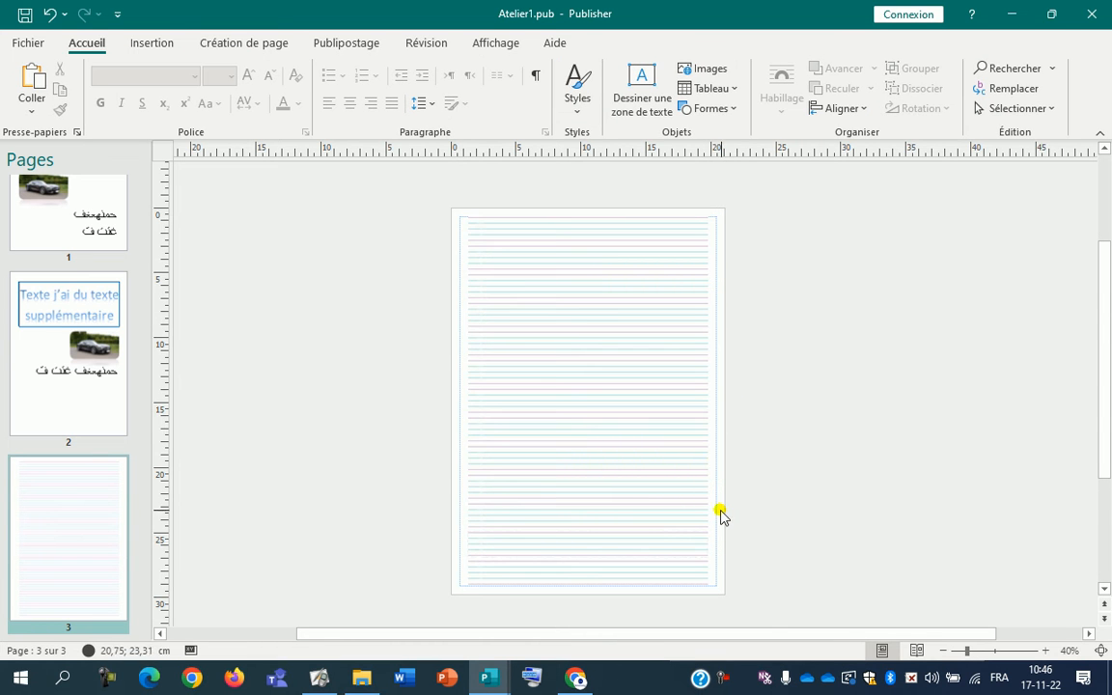
Examine the ruled page up close and check individual blocks for even spacing and alignment
{"action": "scroll", "coordinate": [651, 464], "scroll_direction": "up", "scroll_amount": 2}
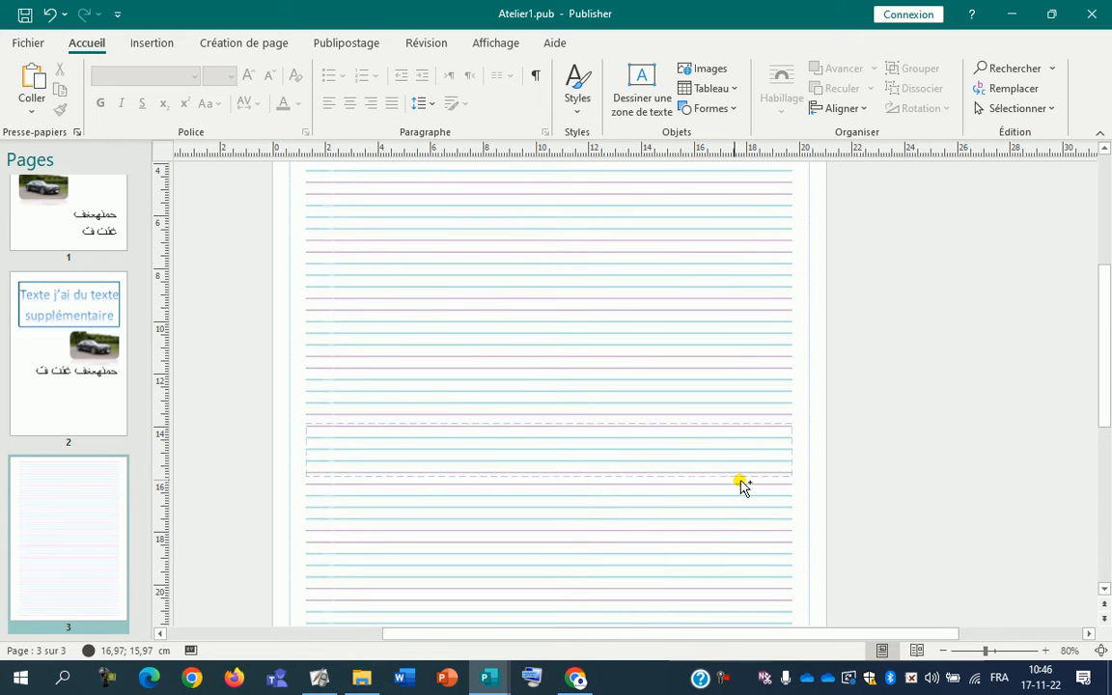
{"action": "scroll", "coordinate": [811, 495], "scroll_direction": "down", "scroll_amount": 2}
{"action": "scroll", "coordinate": [810, 497], "scroll_direction": "down", "scroll_amount": 1}
{"action": "scroll", "coordinate": [792, 483], "scroll_direction": "up", "scroll_amount": 1}
{"action": "left_click", "coordinate": [558, 246]}
{"action": "left_click_drag", "start_coordinate": [559, 246], "coordinate": [591, 333]}
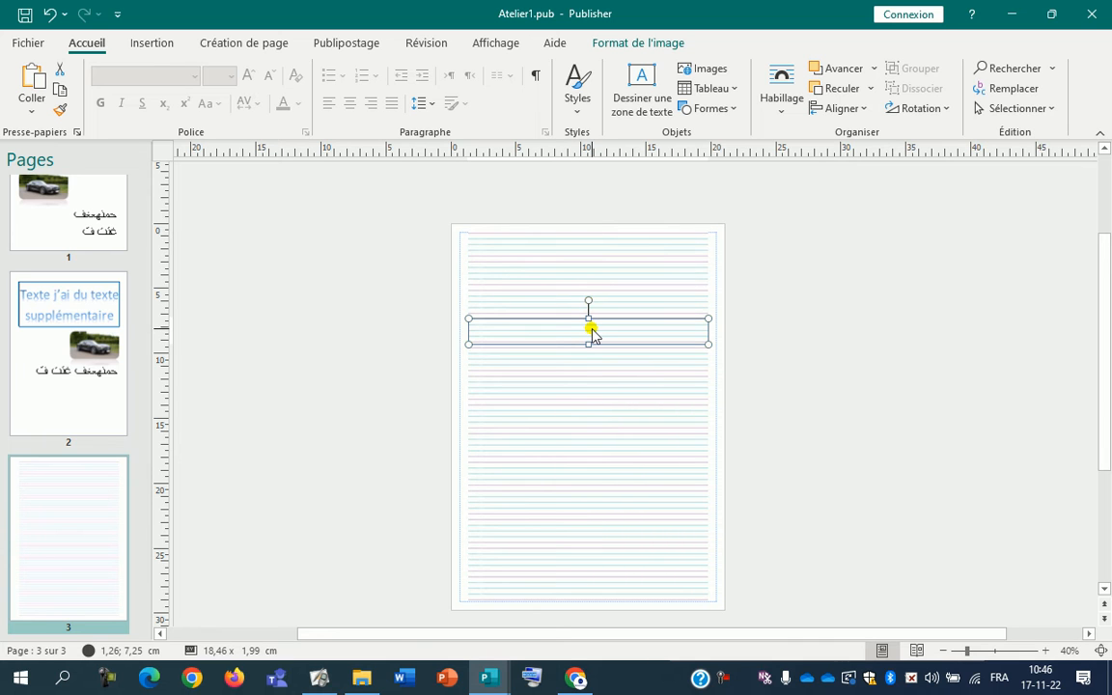
{"action": "left_click", "coordinate": [587, 253]}
{"action": "left_click", "coordinate": [588, 280]}
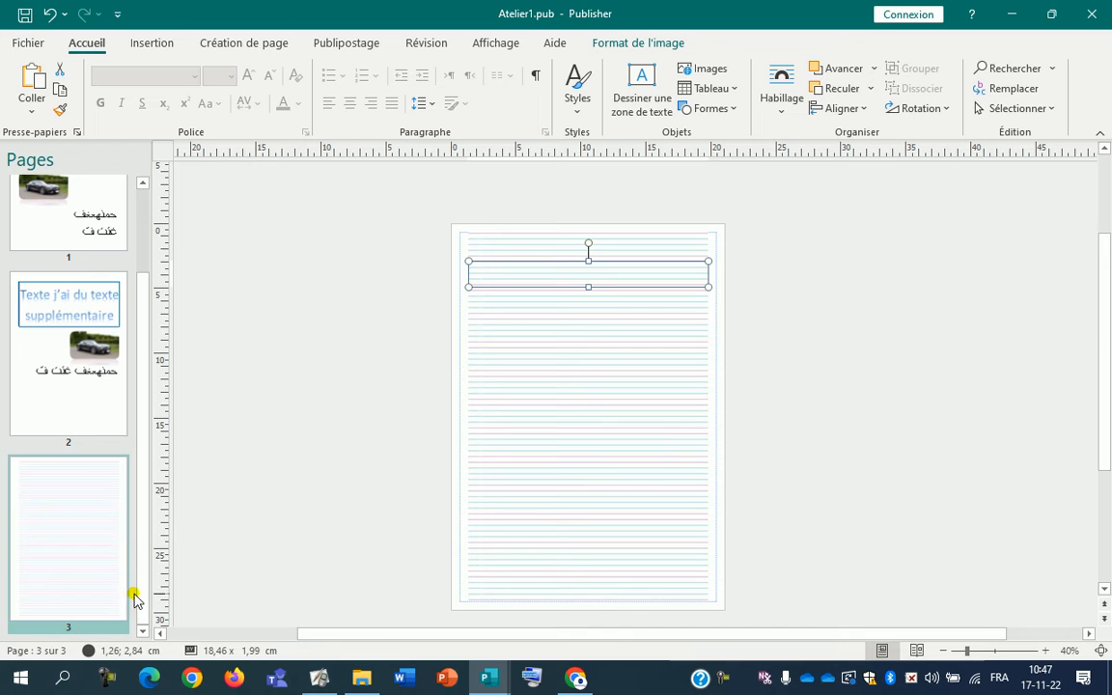
{"action": "right_click", "coordinate": [94, 630]}
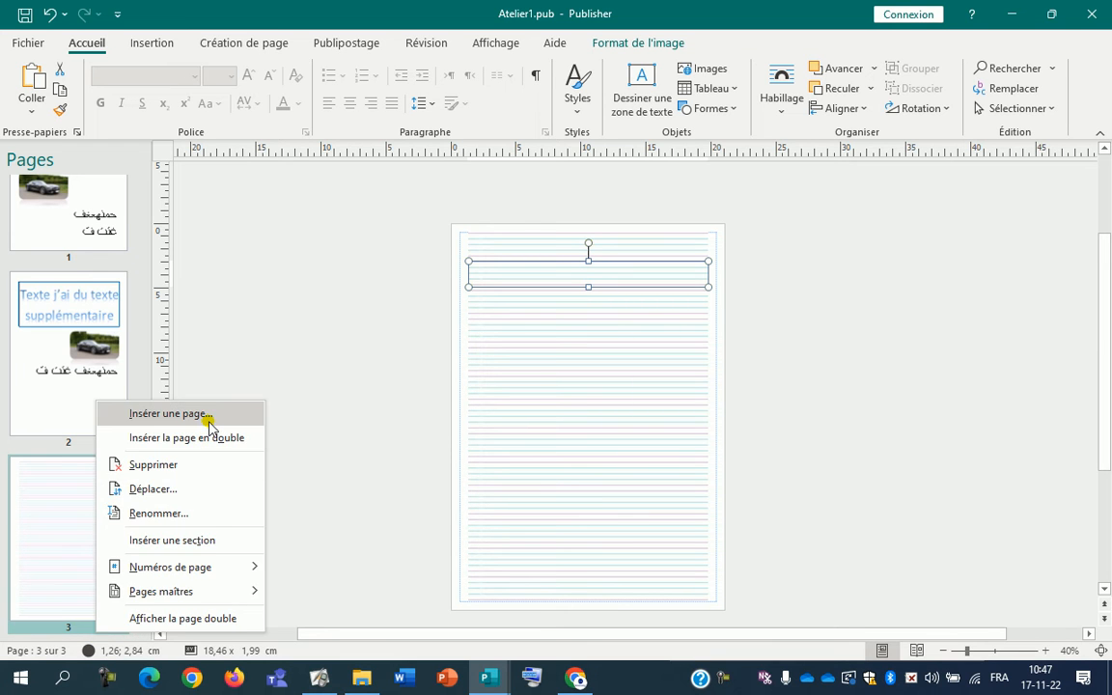
{"action": "left_click", "coordinate": [208, 413]}
{"action": "left_click", "coordinate": [587, 392]}
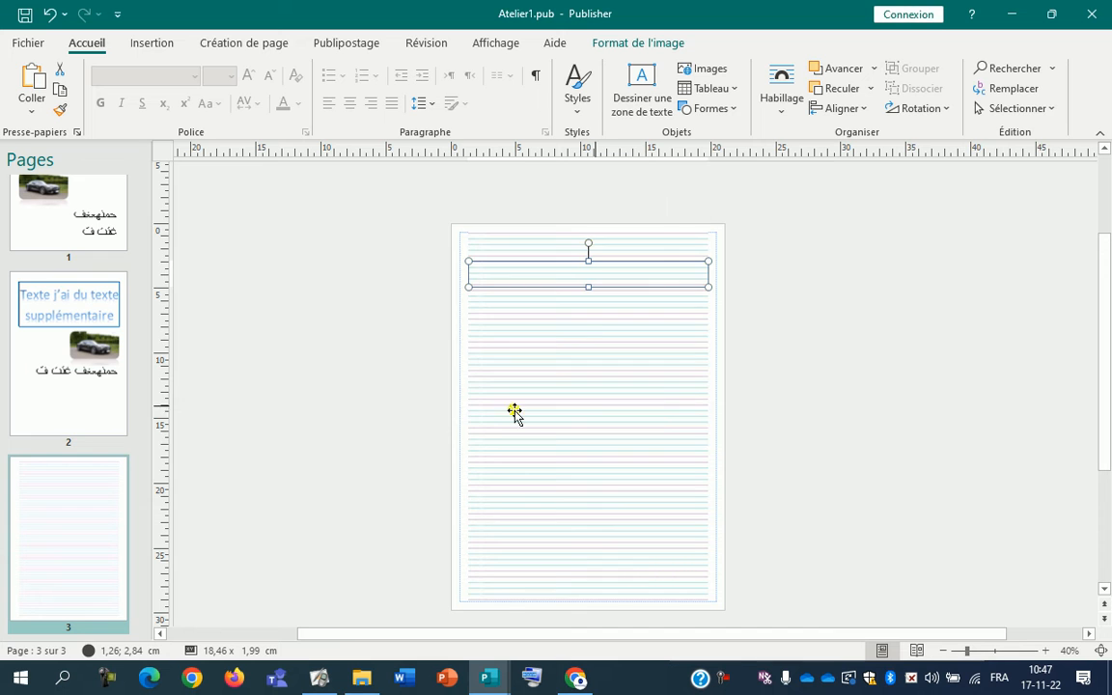
{"action": "left_click", "coordinate": [113, 453]}
{"action": "right_click", "coordinate": [113, 454]}
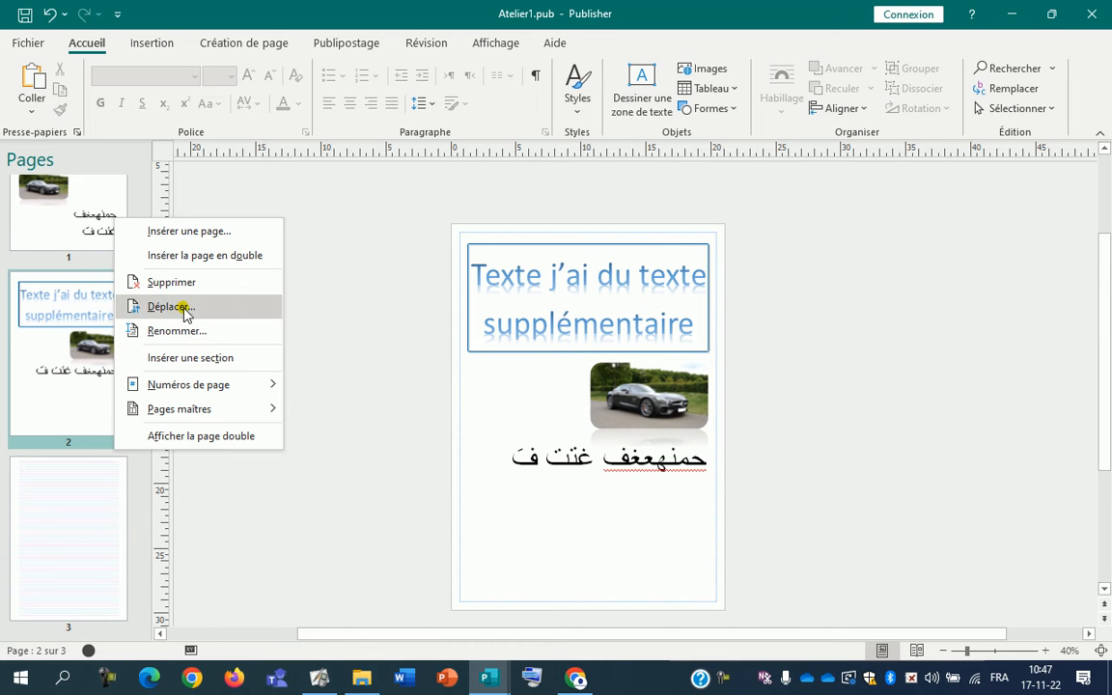
{"action": "left_click", "coordinate": [231, 238]}
{"action": "left_click", "coordinate": [637, 390]}
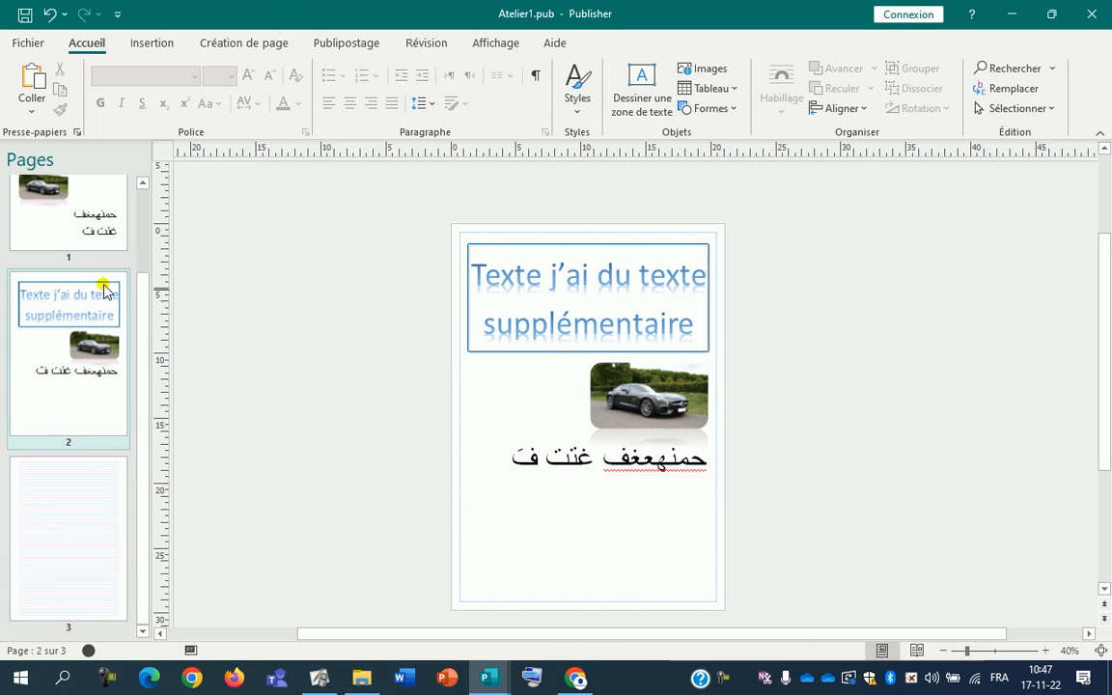
Insert a section at page 2 and try changing the page orientation to landscape
{"action": "right_click", "coordinate": [77, 450]}
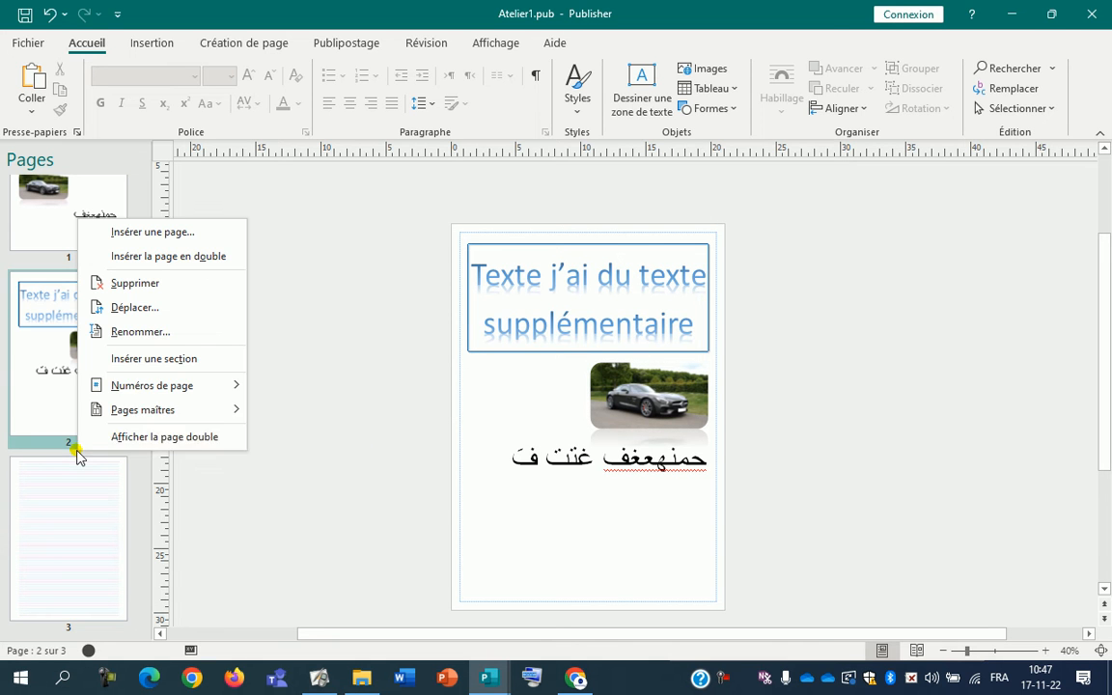
{"action": "left_click", "coordinate": [154, 364]}
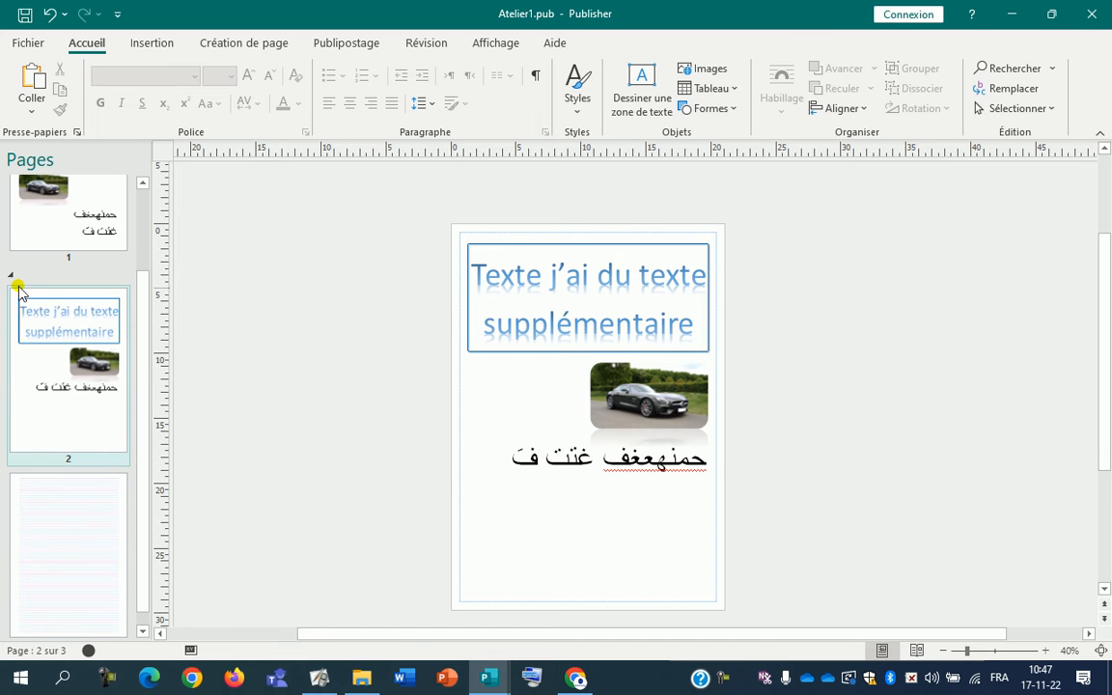
{"action": "left_click", "coordinate": [247, 44]}
{"action": "left_click", "coordinate": [175, 108]}
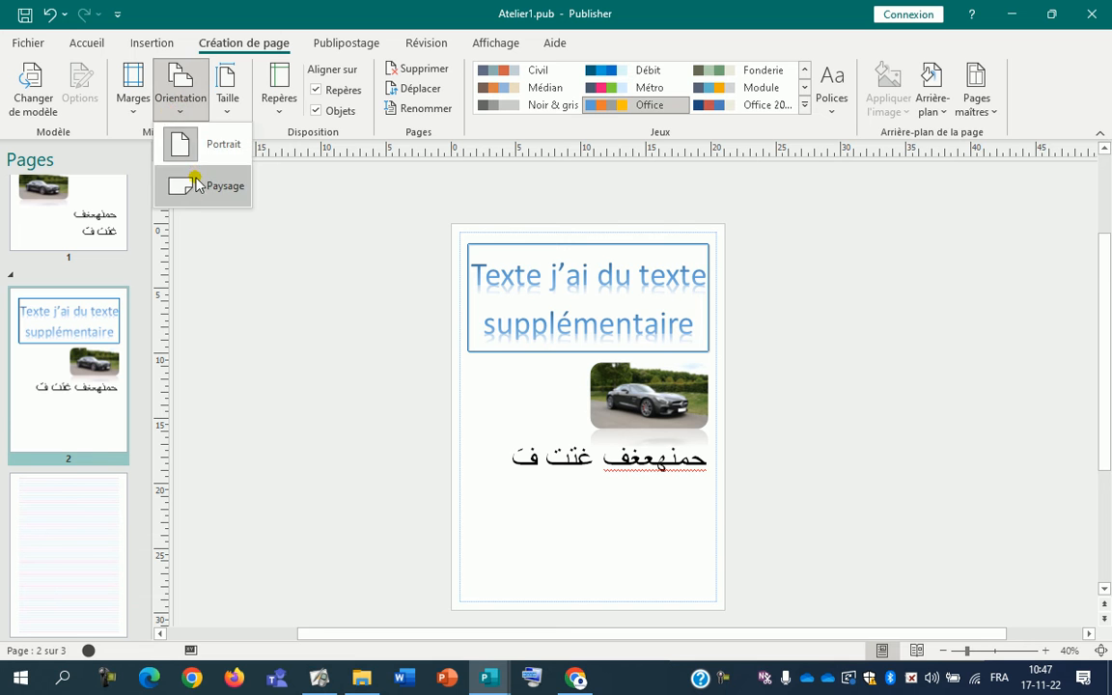
{"action": "left_click", "coordinate": [195, 176]}
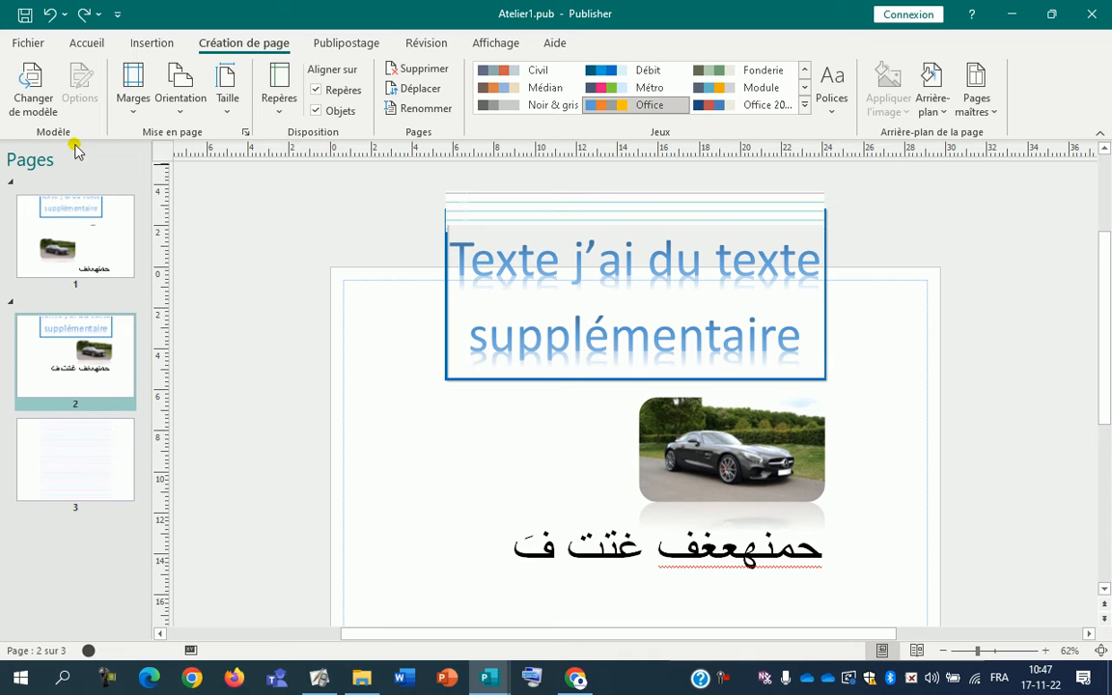
Undo the orientation change, test collapsing and expanding the section at page 2, and undo the section's insertion
{"action": "left_click", "coordinate": [52, 17]}
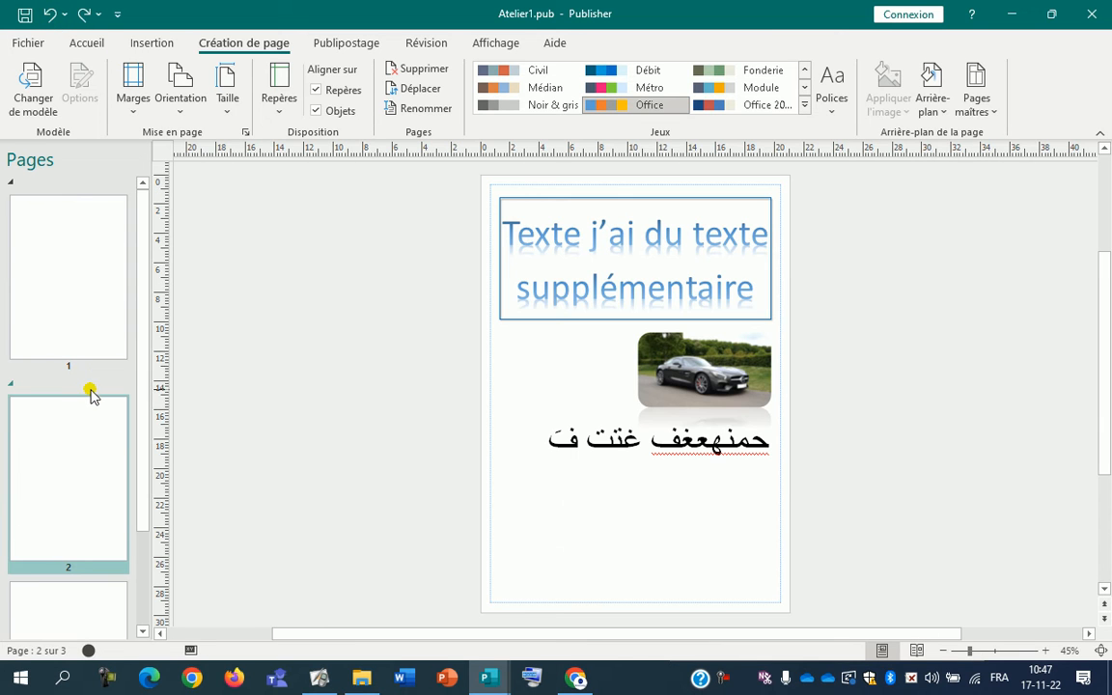
{"action": "right_click", "coordinate": [92, 389]}
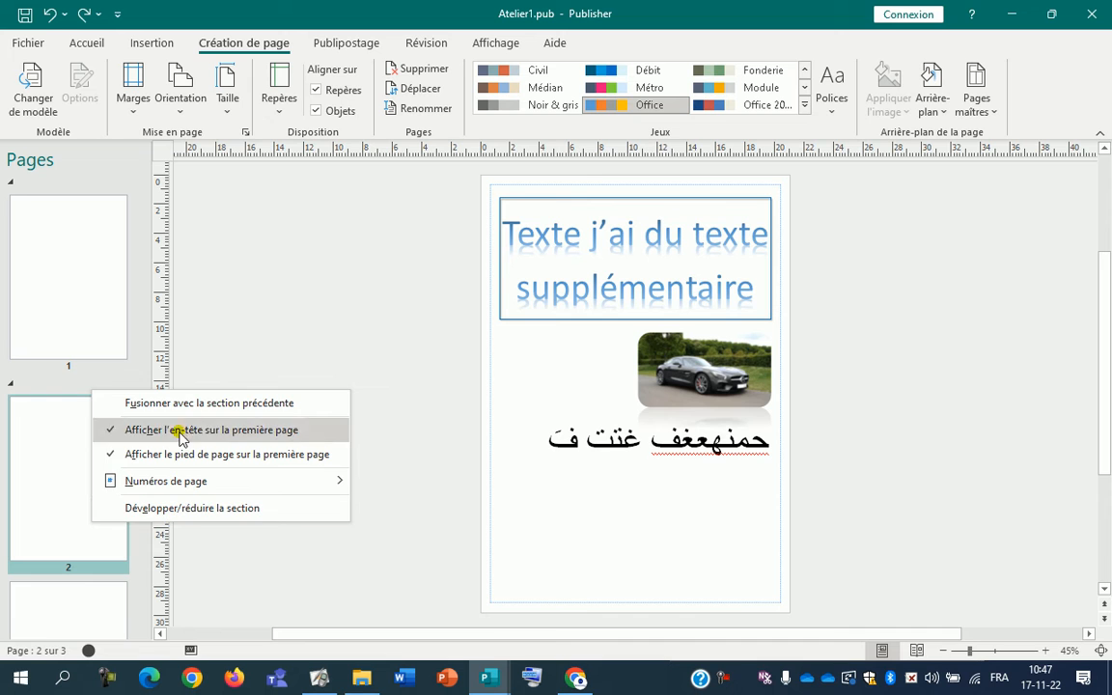
{"action": "left_click", "coordinate": [31, 385]}
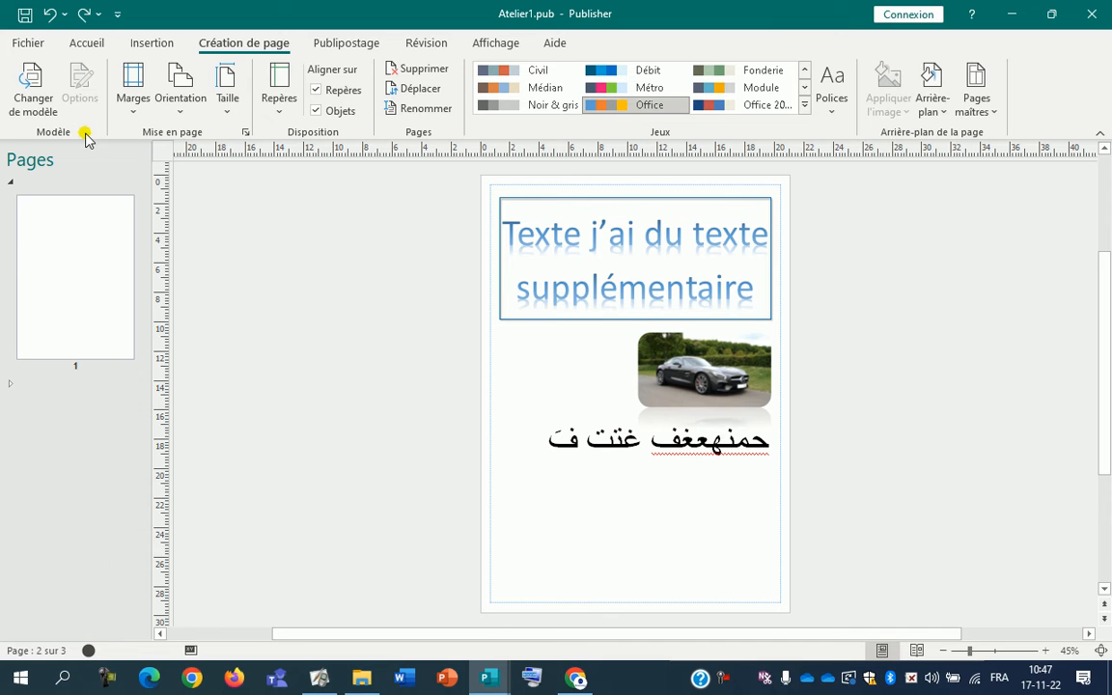
{"action": "left_click", "coordinate": [52, 16]}
{"action": "left_click", "coordinate": [11, 385]}
{"action": "left_click", "coordinate": [11, 383]}
{"action": "left_click", "coordinate": [49, 17]}
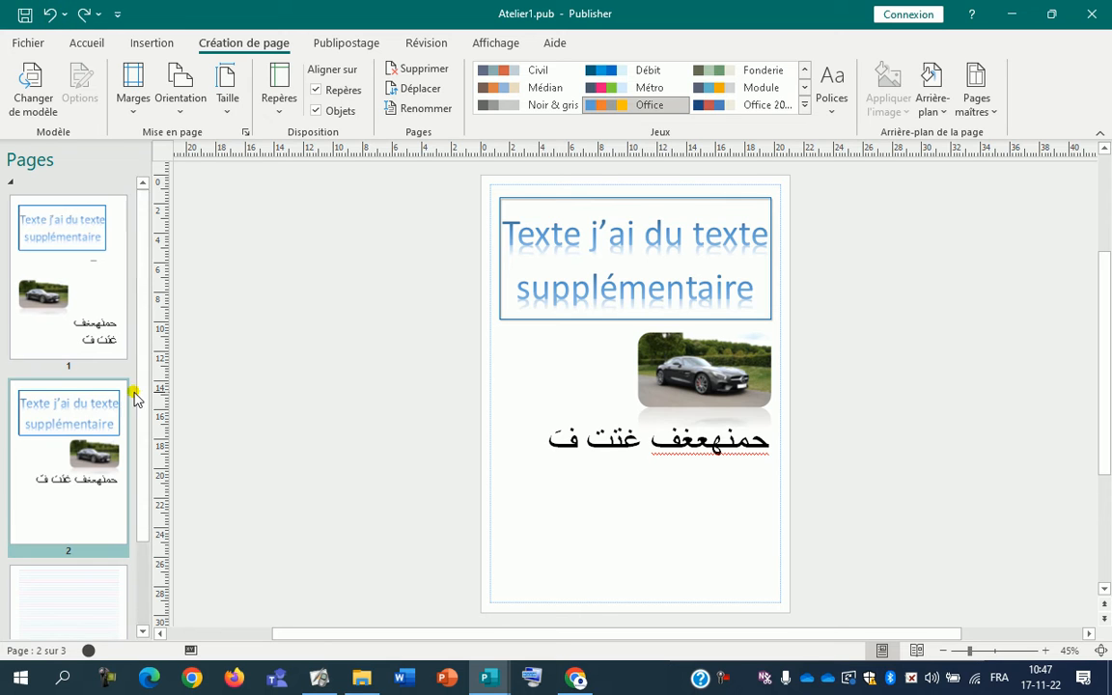
Insert one blank page after page 3
{"action": "scroll", "coordinate": [135, 437], "scroll_direction": "down", "scroll_amount": 2}
{"action": "left_click", "coordinate": [95, 629]}
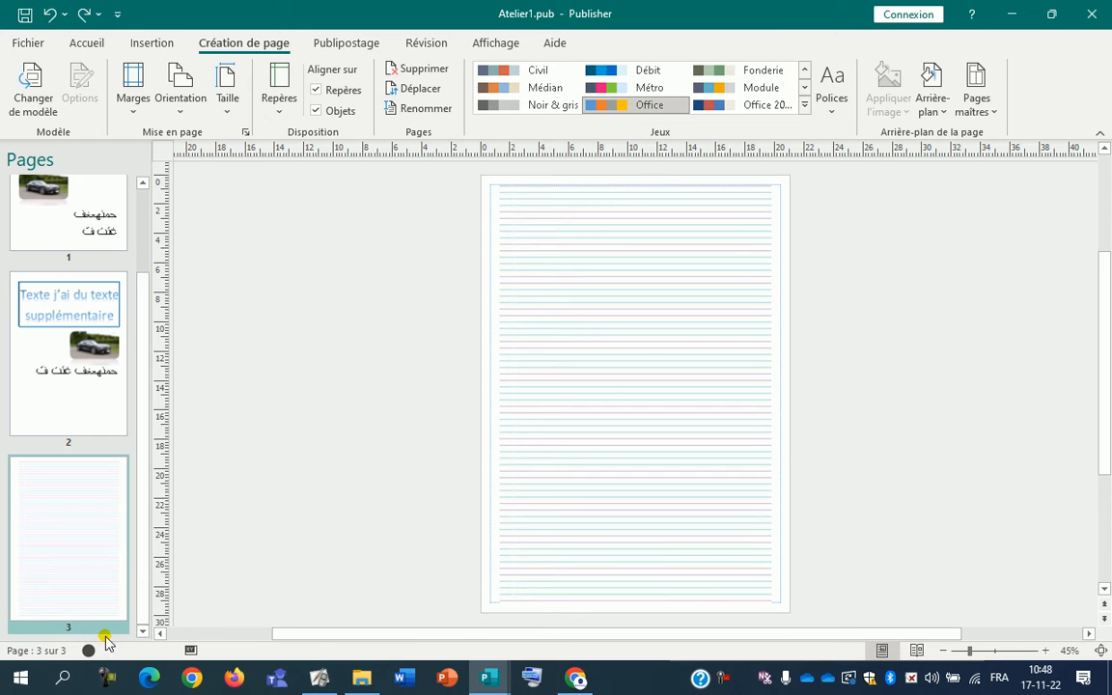
{"action": "right_click", "coordinate": [130, 459]}
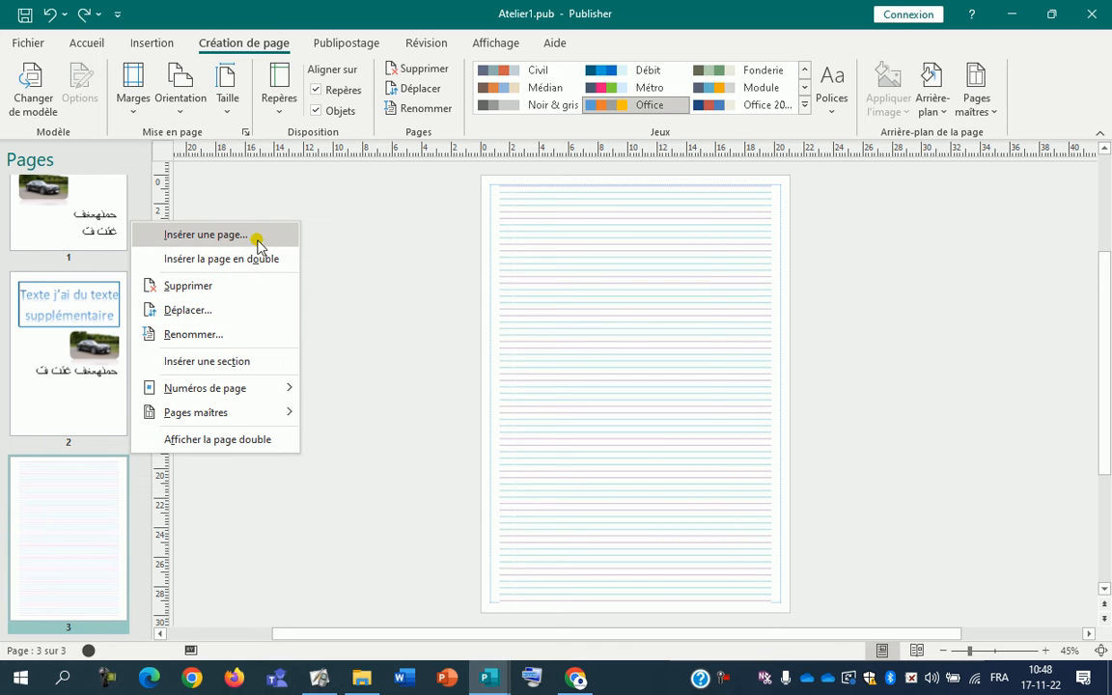
{"action": "left_click", "coordinate": [243, 238]}
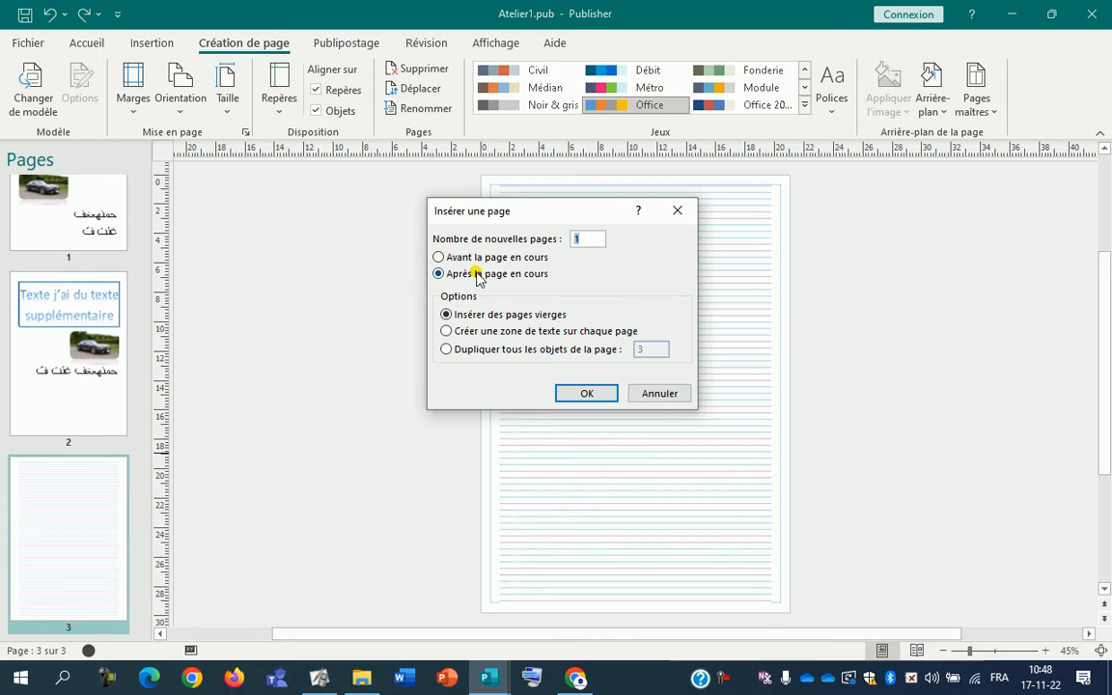
{"action": "left_click", "coordinate": [586, 391]}
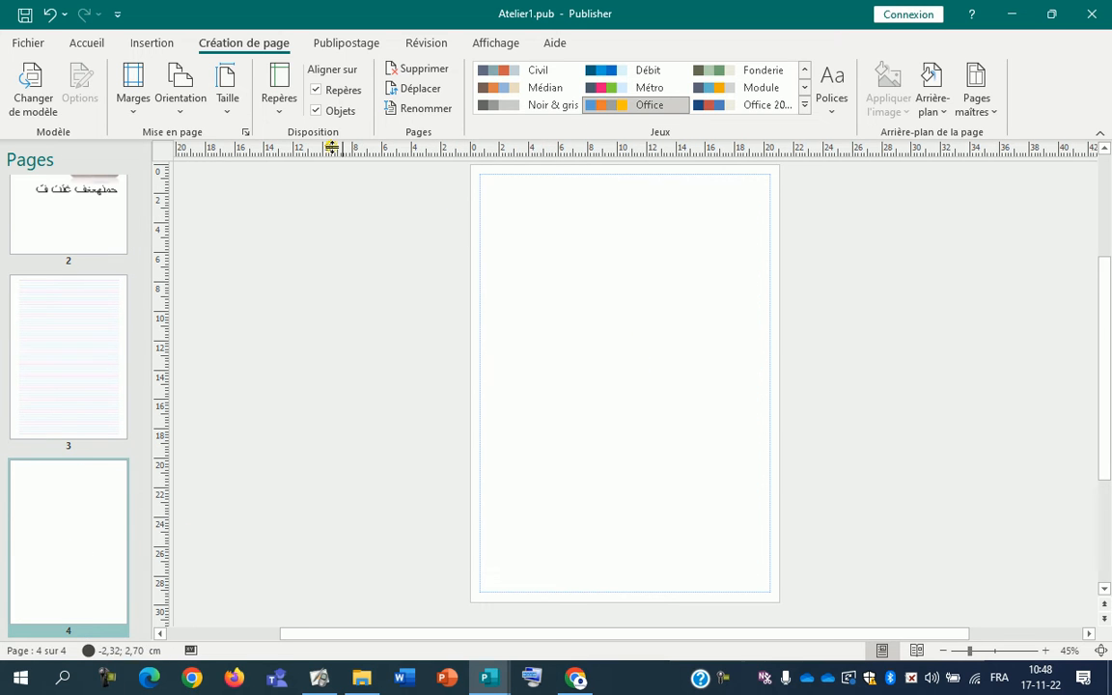
Search the online images for "voiture" and insert the picture of the red vintage car on a mountain road on page 4
{"action": "left_click", "coordinate": [153, 42]}
{"action": "left_click", "coordinate": [225, 76]}
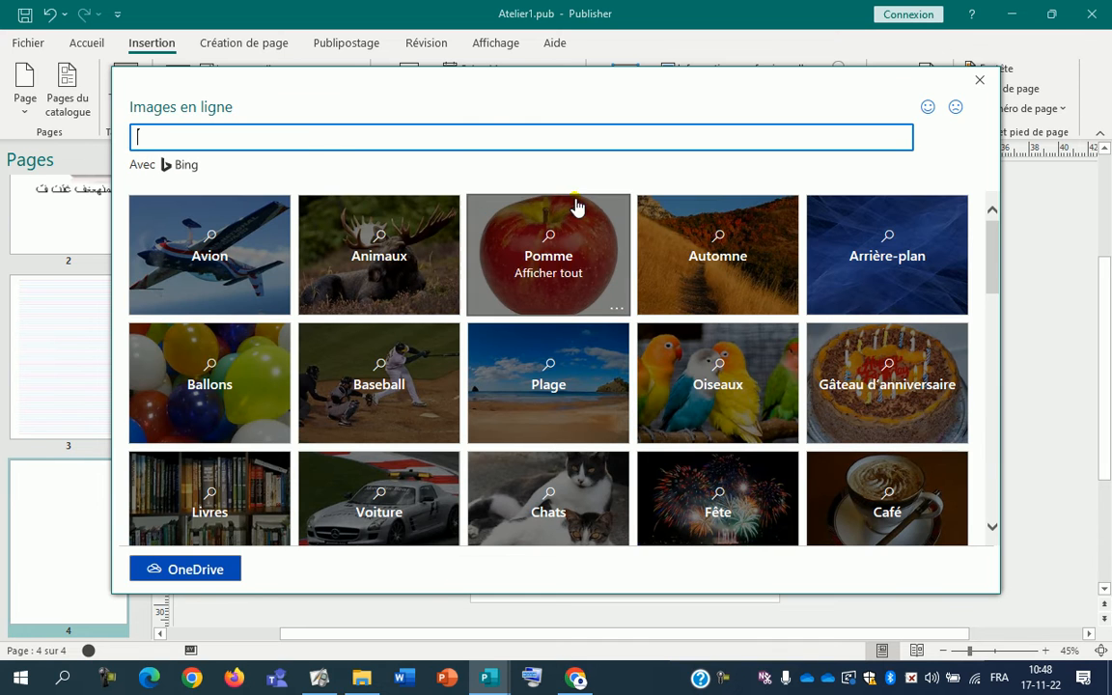
{"action": "left_click", "coordinate": [600, 138]}
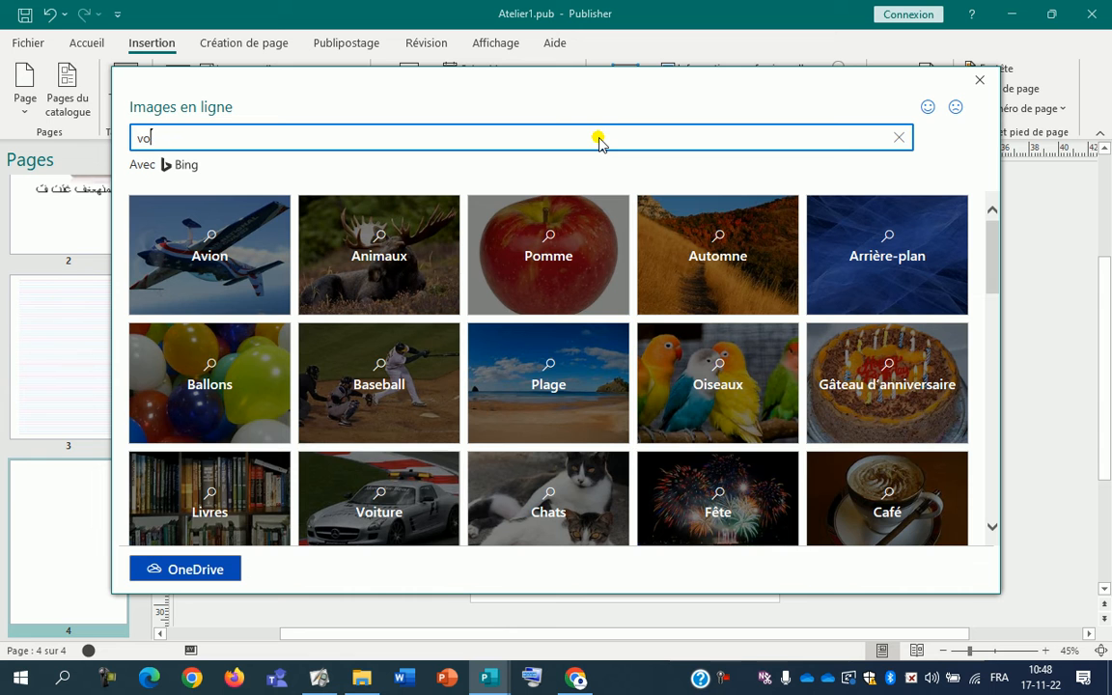
{"action": "type", "text": "voiture"}
{"action": "key", "text": "Return"}
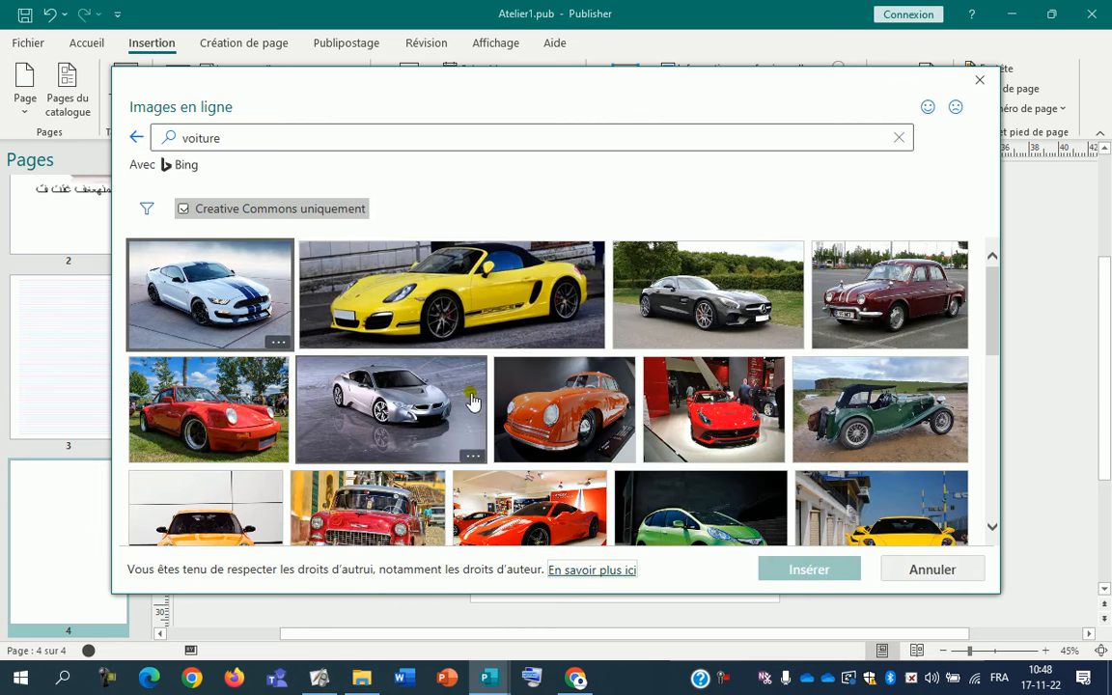
{"action": "scroll", "coordinate": [833, 446], "scroll_direction": "down", "scroll_amount": 4}
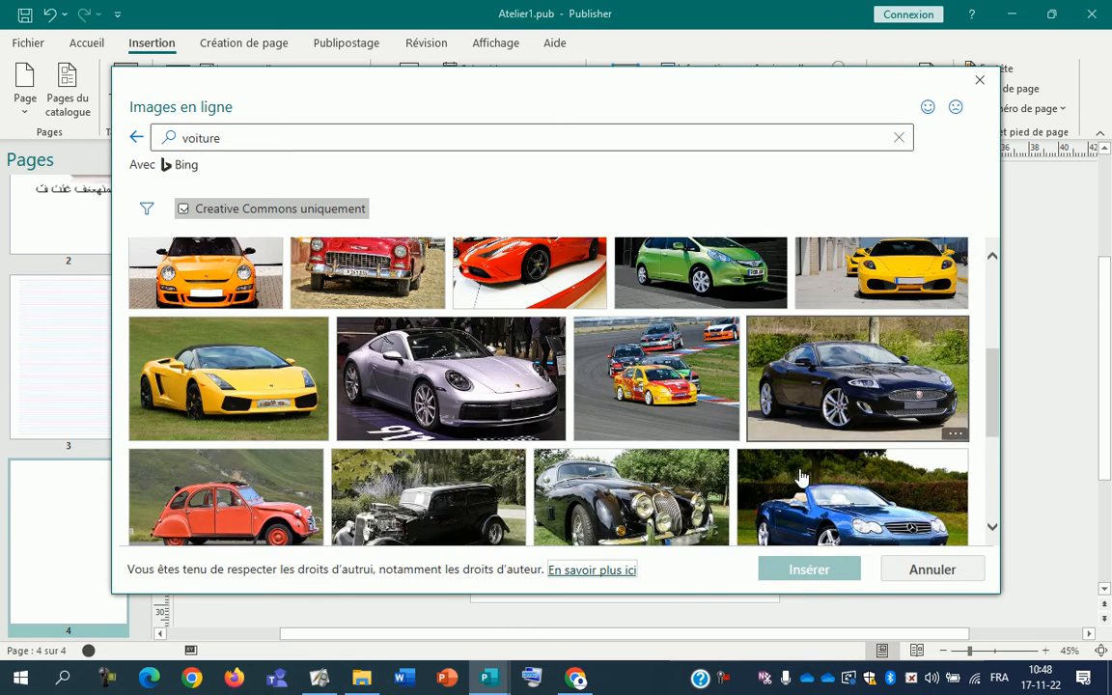
{"action": "scroll", "coordinate": [616, 458], "scroll_direction": "down", "scroll_amount": 1}
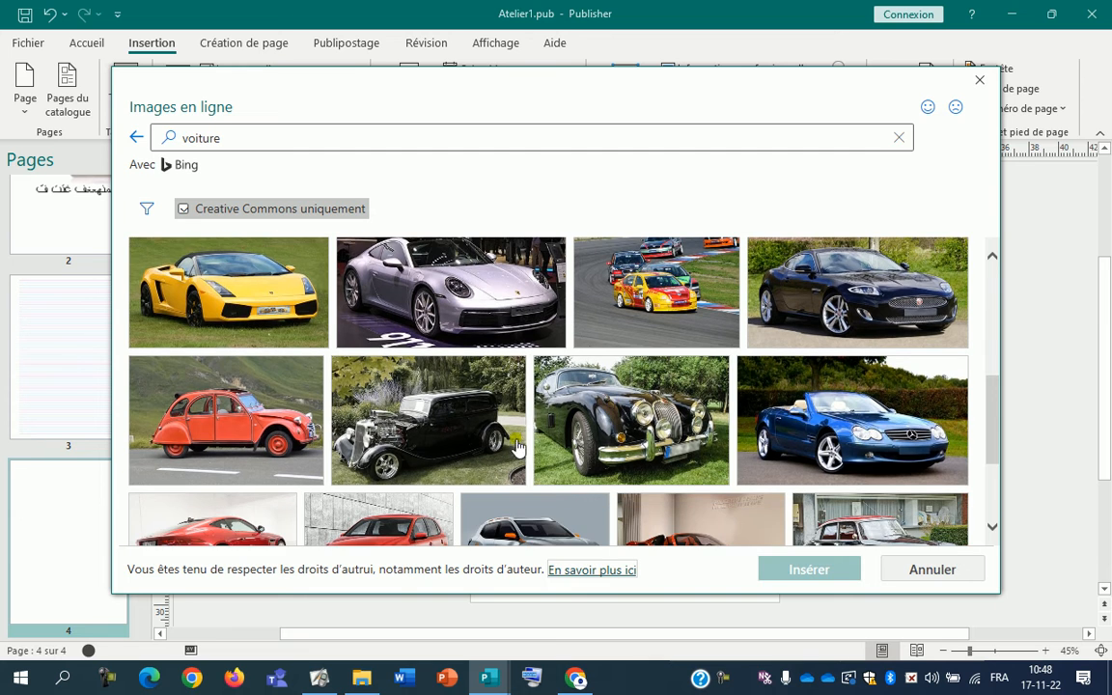
{"action": "left_click", "coordinate": [218, 426]}
{"action": "left_click", "coordinate": [825, 571]}
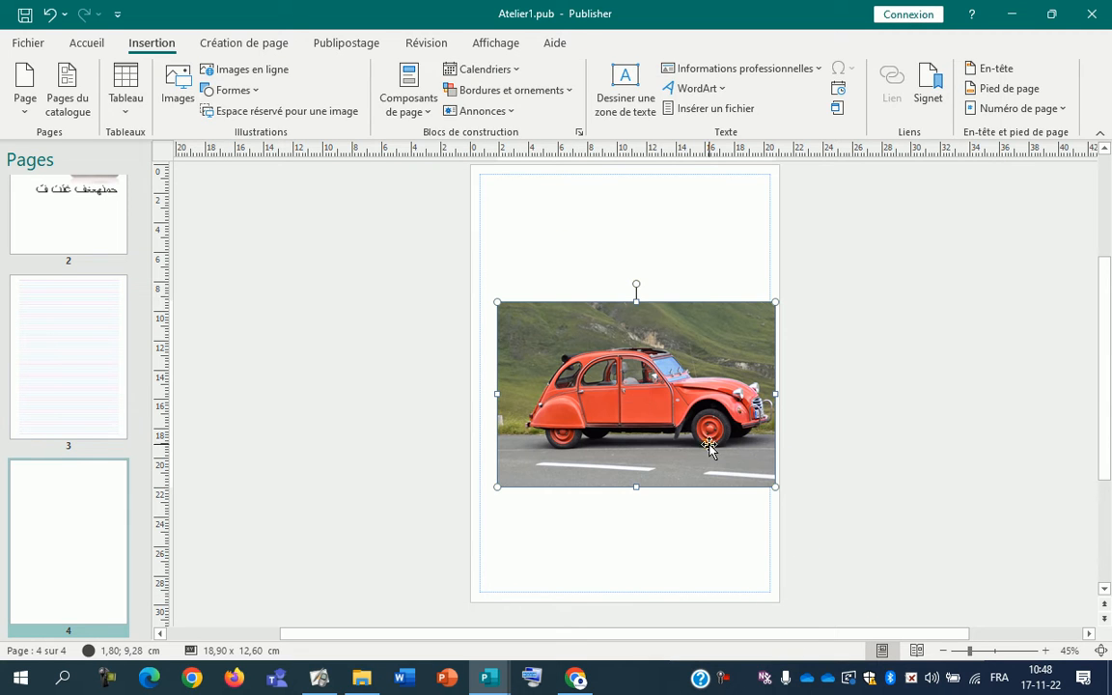
Shrink the car picture to about 11,58 × 7,72 cm and move it to the upper part of page 4
{"action": "left_click_drag", "start_coordinate": [777, 491], "coordinate": [667, 415]}
{"action": "left_click_drag", "start_coordinate": [642, 337], "coordinate": [642, 281]}
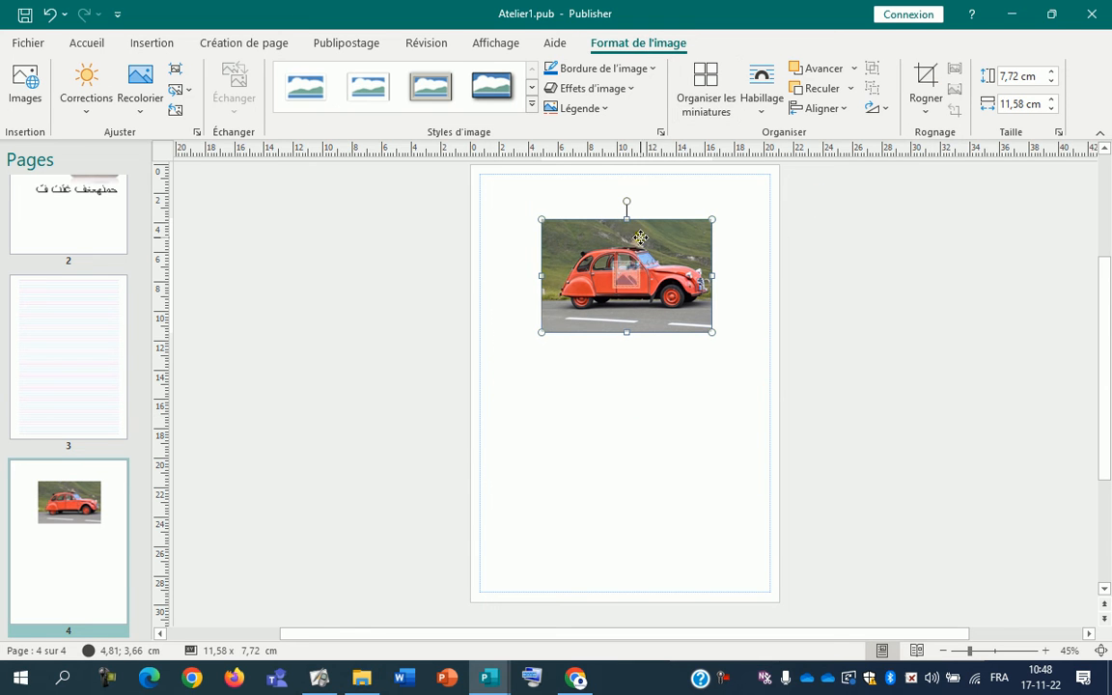
Crop the road below and the hillside above the car, leaving the picture about 4,7 cm high
{"action": "left_click", "coordinate": [922, 75]}
{"action": "left_click_drag", "start_coordinate": [627, 329], "coordinate": [627, 309]}
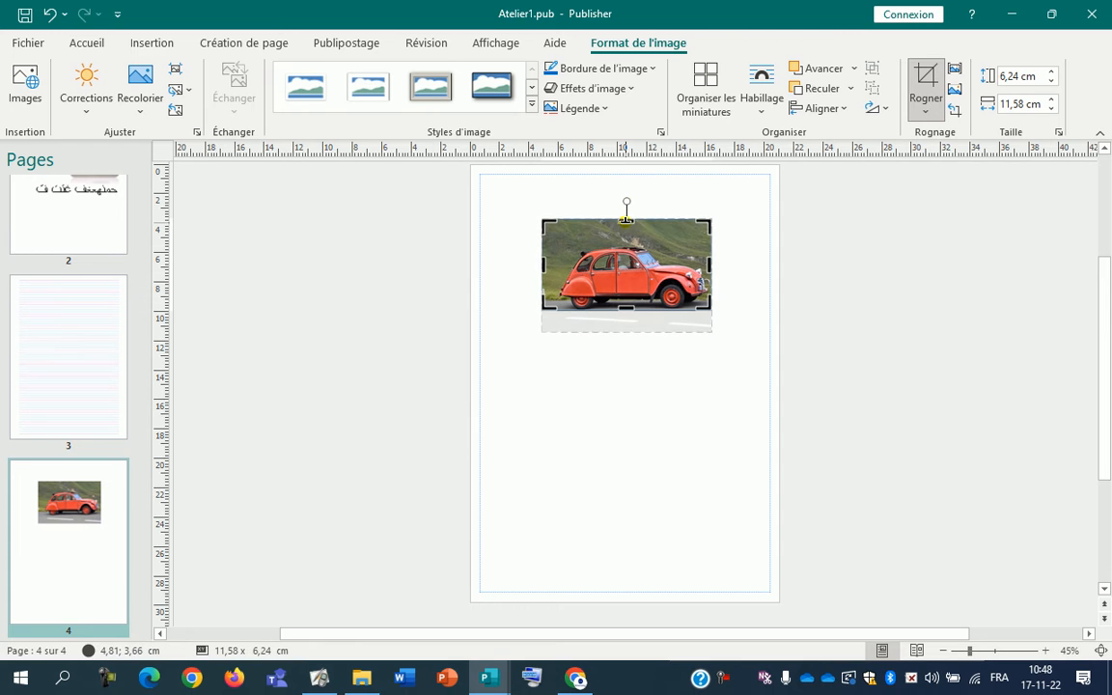
{"action": "left_click_drag", "start_coordinate": [625, 223], "coordinate": [627, 243]}
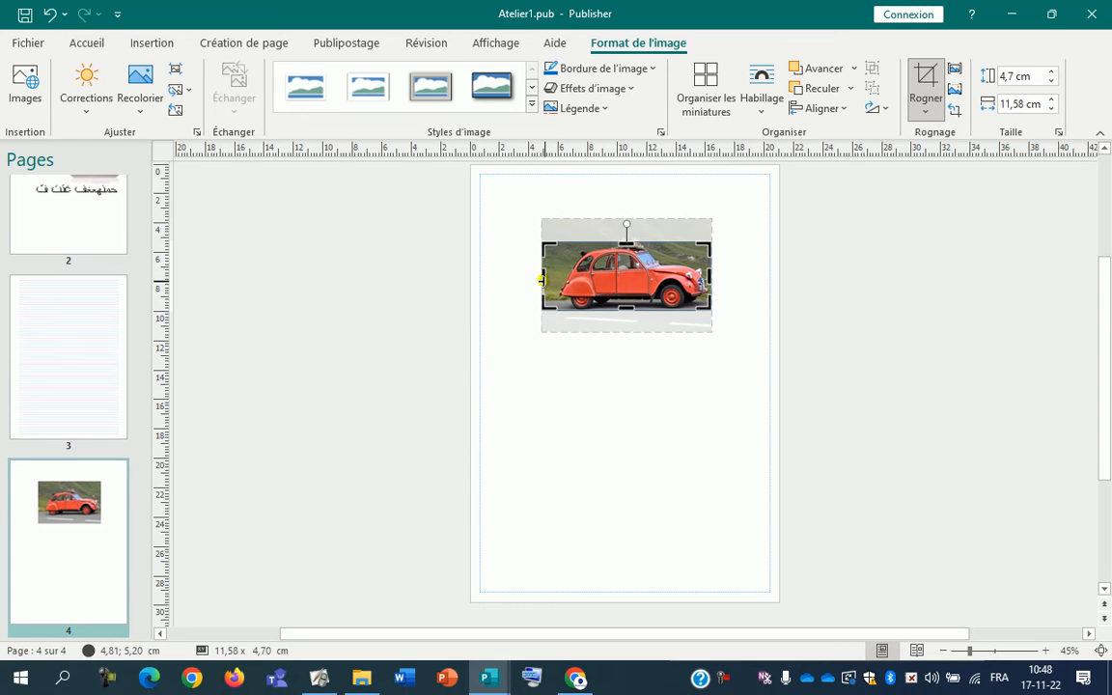
Try to trim the picture's left side, and undo the change
{"action": "left_click", "coordinate": [545, 276]}
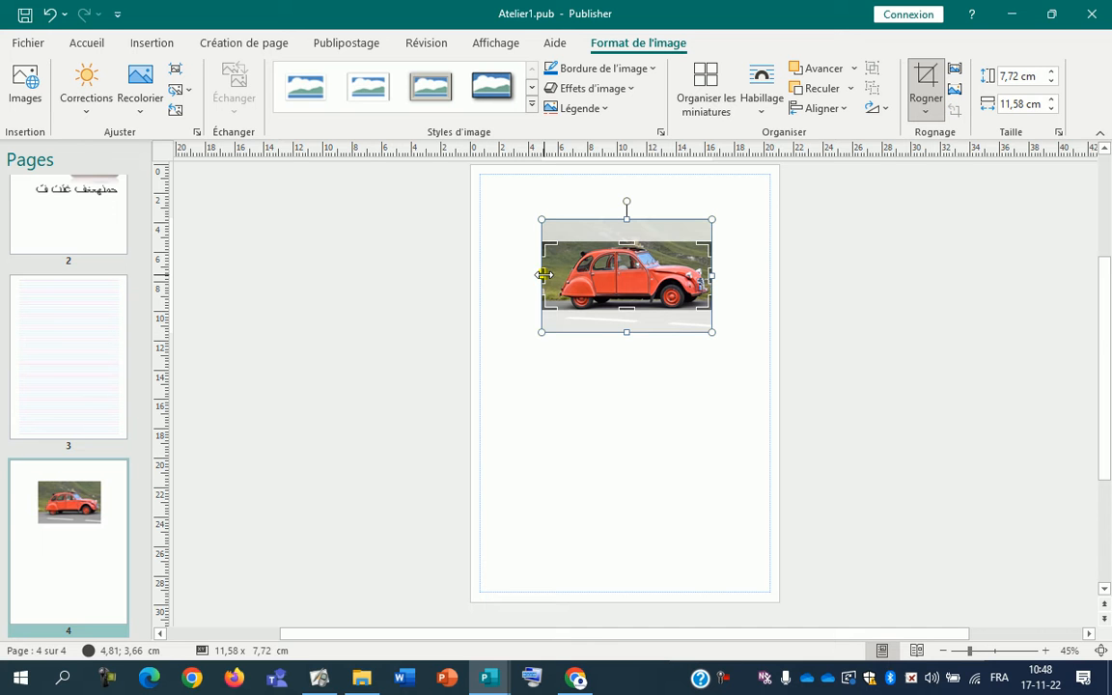
{"action": "left_click_drag", "start_coordinate": [546, 277], "coordinate": [560, 275]}
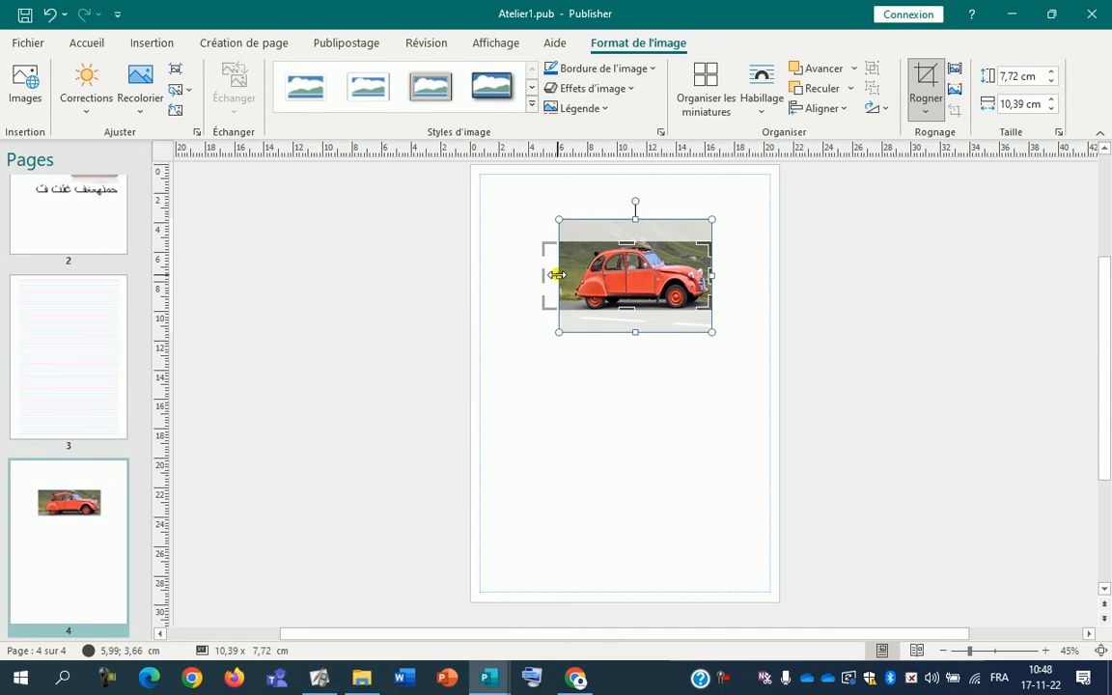
{"action": "key", "text": "ctrl+z"}
{"action": "left_click", "coordinate": [582, 292]}
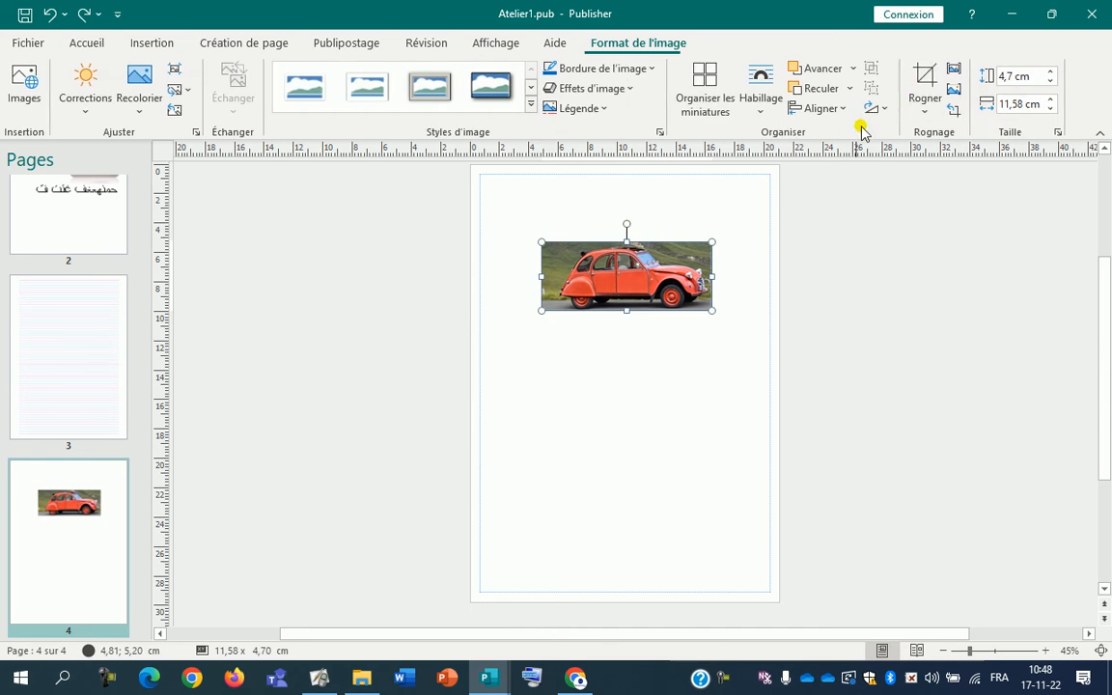
Crop the left side of the picture close to the car's rear, leaving it about 10,54 cm wide
{"action": "left_click", "coordinate": [928, 85]}
{"action": "scroll", "coordinate": [559, 369], "scroll_direction": "up", "scroll_amount": 5}
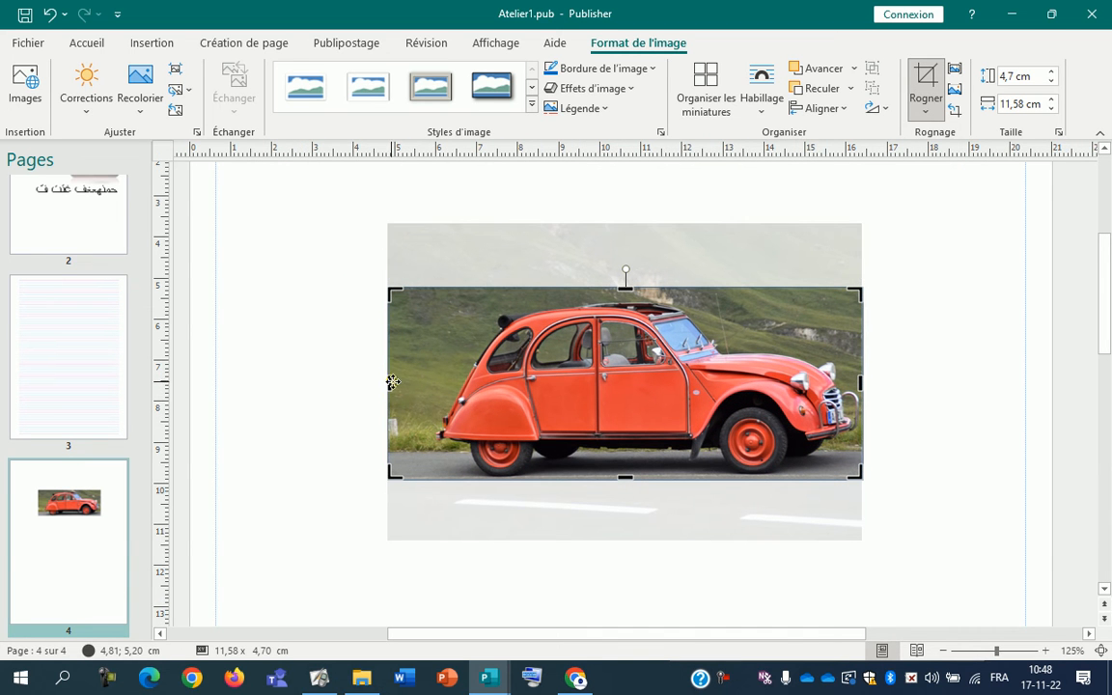
{"action": "left_click_drag", "start_coordinate": [389, 384], "coordinate": [431, 383]}
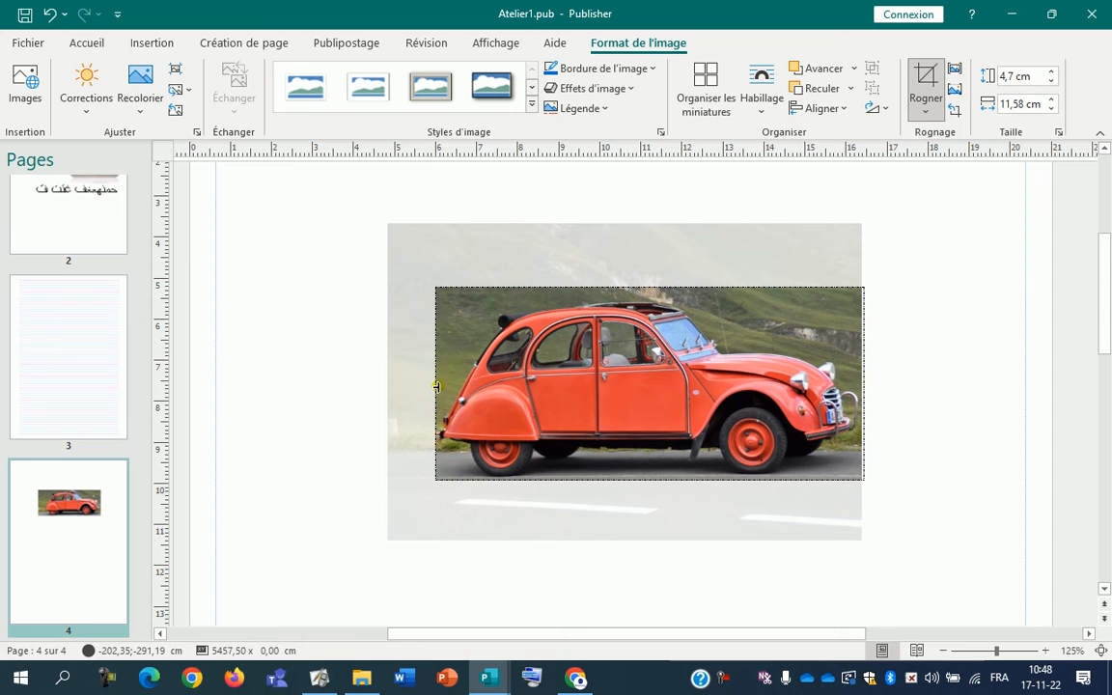
{"action": "left_click", "coordinate": [938, 407]}
Move the cropped car picture to about 2,77 cm from the page's left edge and 1,47 cm from its upper edge
{"action": "left_click_drag", "start_coordinate": [761, 395], "coordinate": [743, 392]}
{"action": "scroll", "coordinate": [743, 392], "scroll_direction": "down", "scroll_amount": 4}
{"action": "scroll", "coordinate": [748, 396], "scroll_direction": "down", "scroll_amount": 2}
{"action": "left_click_drag", "start_coordinate": [657, 383], "coordinate": [590, 307]}
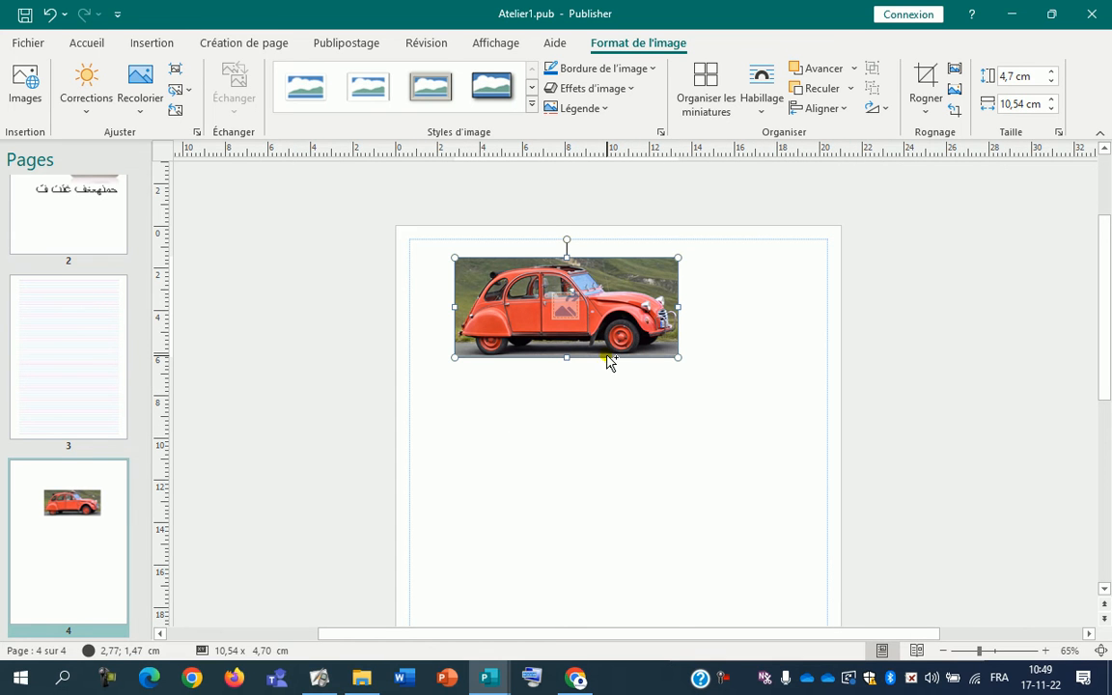
Copy the cropped car picture, paste it twice on page 4, and place one copy directly below the original
{"action": "right_click", "coordinate": [628, 320]}
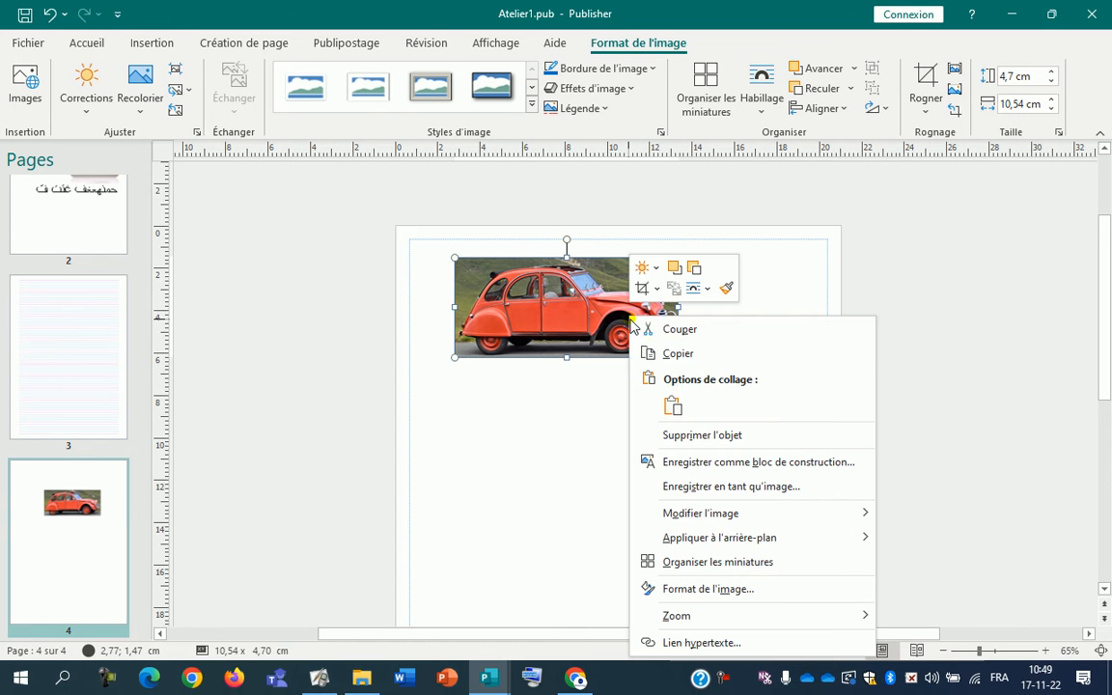
{"action": "left_click", "coordinate": [676, 355]}
{"action": "right_click", "coordinate": [610, 437]}
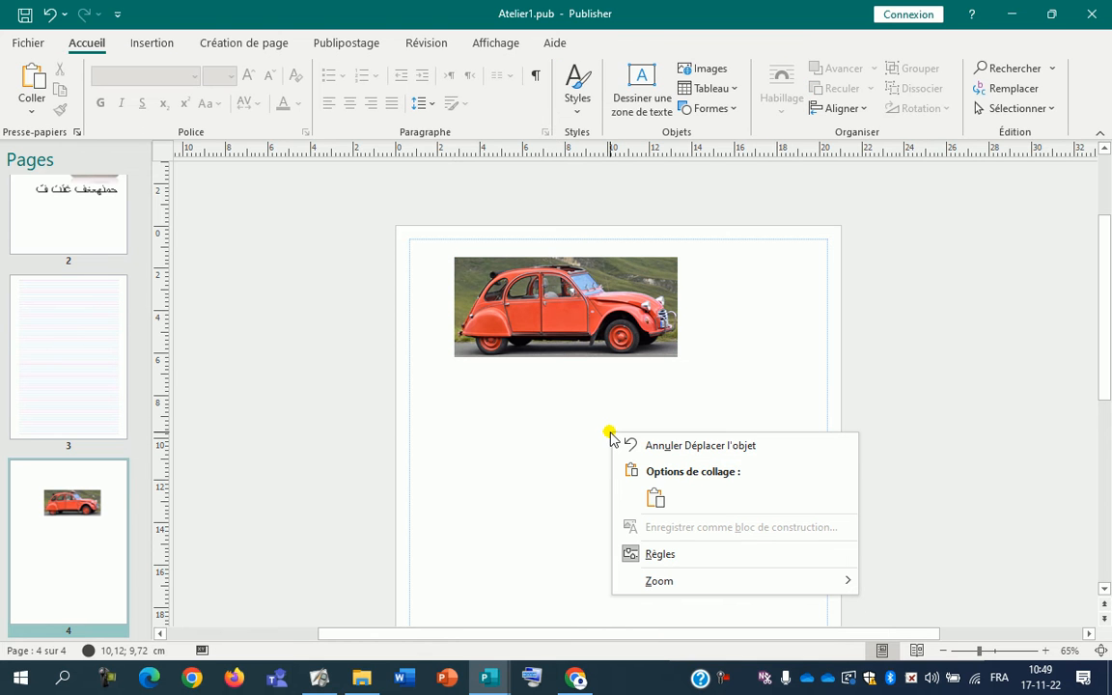
{"action": "left_click", "coordinate": [657, 498]}
{"action": "right_click", "coordinate": [762, 350]}
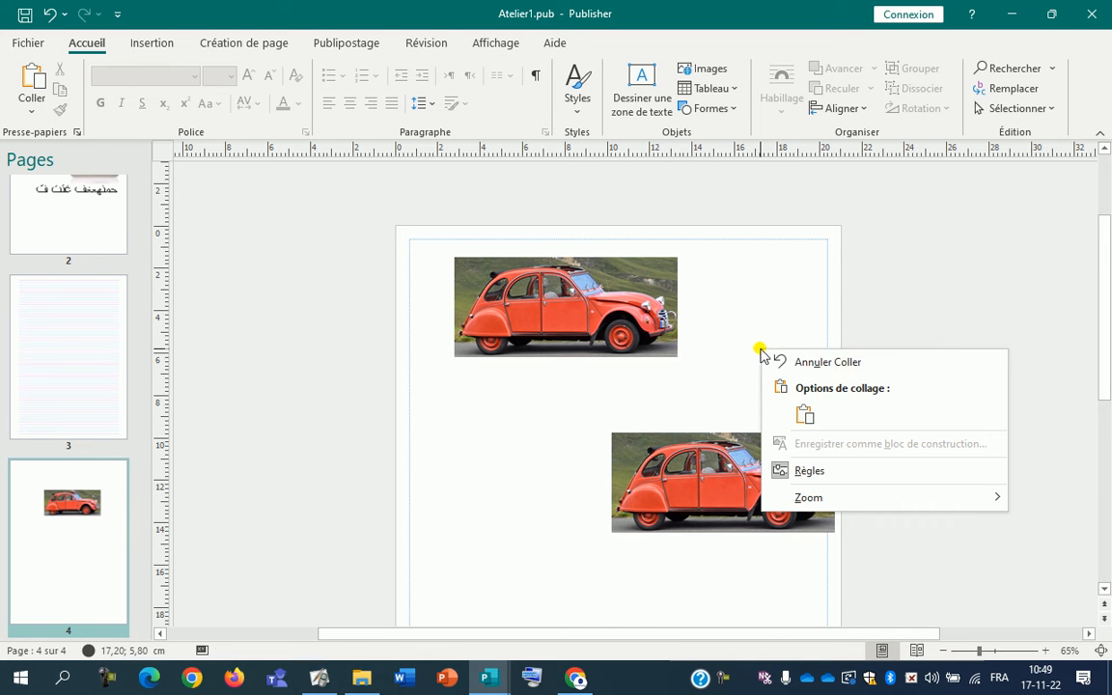
{"action": "left_click", "coordinate": [804, 416]}
{"action": "left_click_drag", "start_coordinate": [782, 401], "coordinate": [478, 428]}
{"action": "scroll", "coordinate": [718, 531], "scroll_direction": "down", "scroll_amount": 2}
{"action": "left_click", "coordinate": [739, 457]}
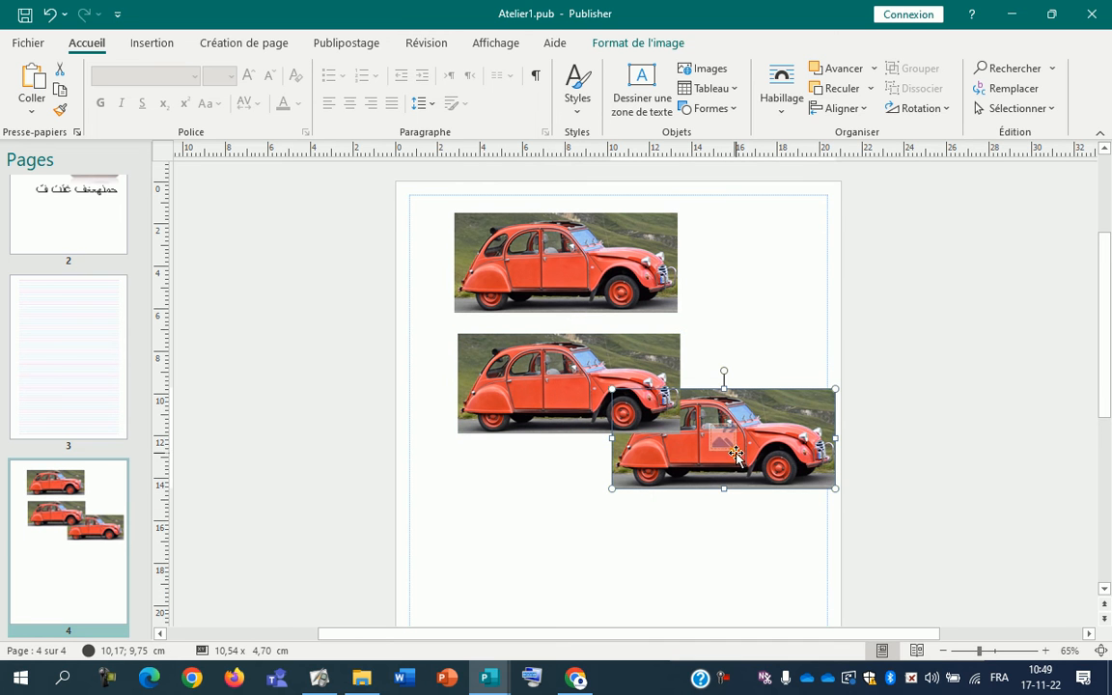
{"action": "right_click", "coordinate": [753, 457]}
{"action": "mouse_move", "coordinate": [794, 311]}
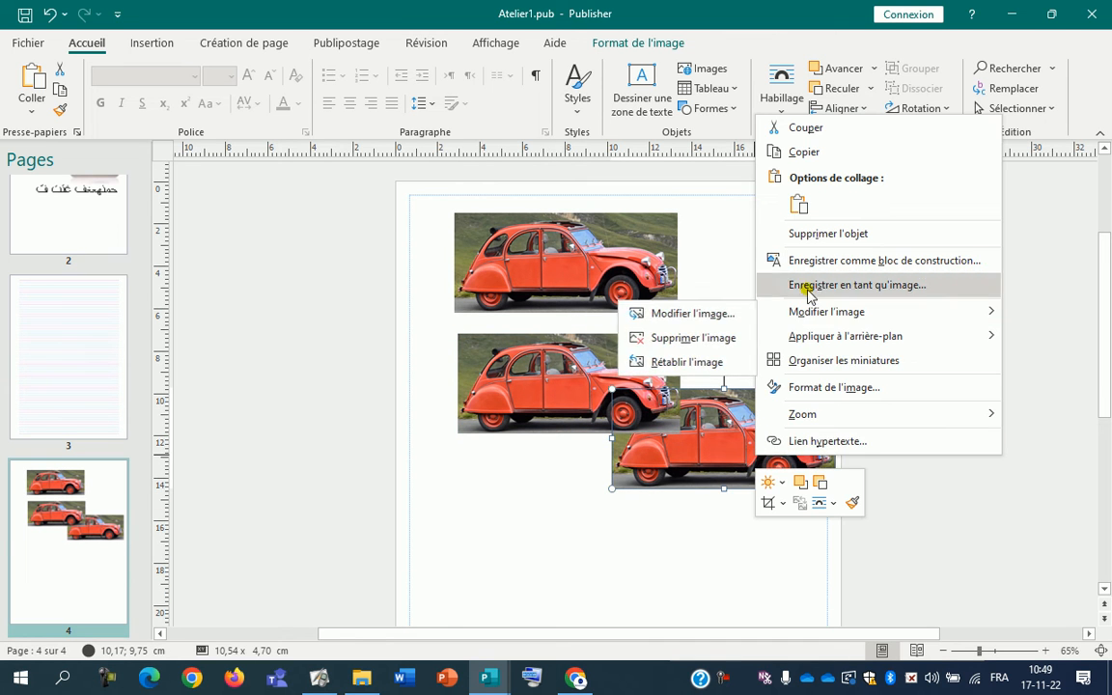
{"action": "left_click", "coordinate": [682, 589]}
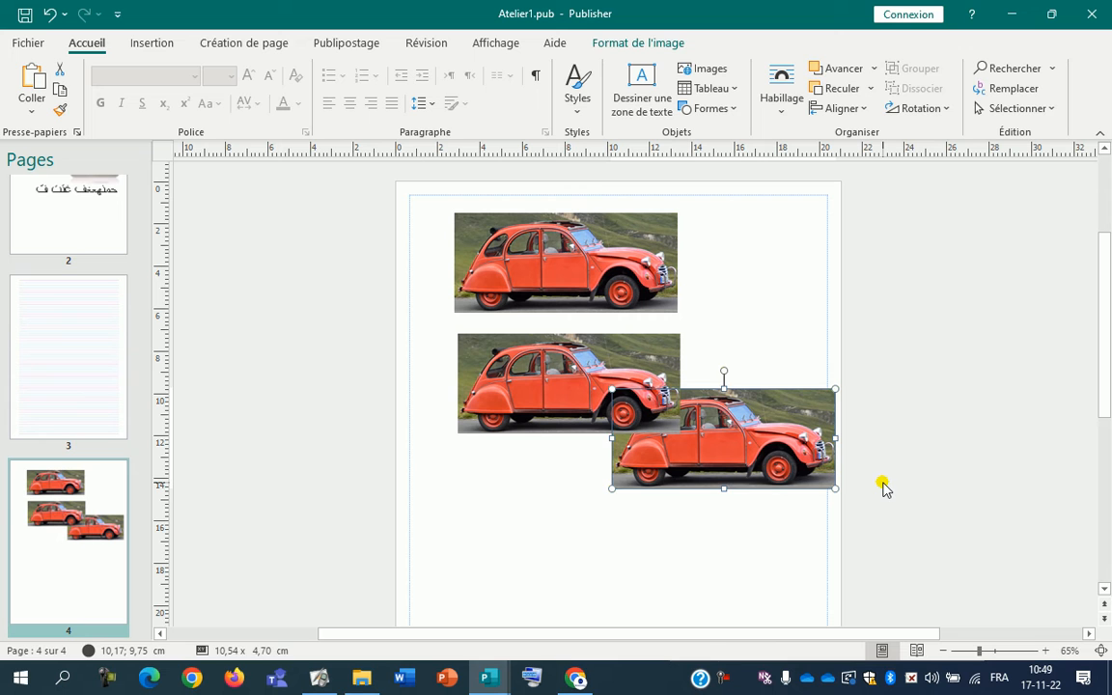
Paste five more copies of the car picture on page 4
{"action": "left_click", "coordinate": [653, 557]}
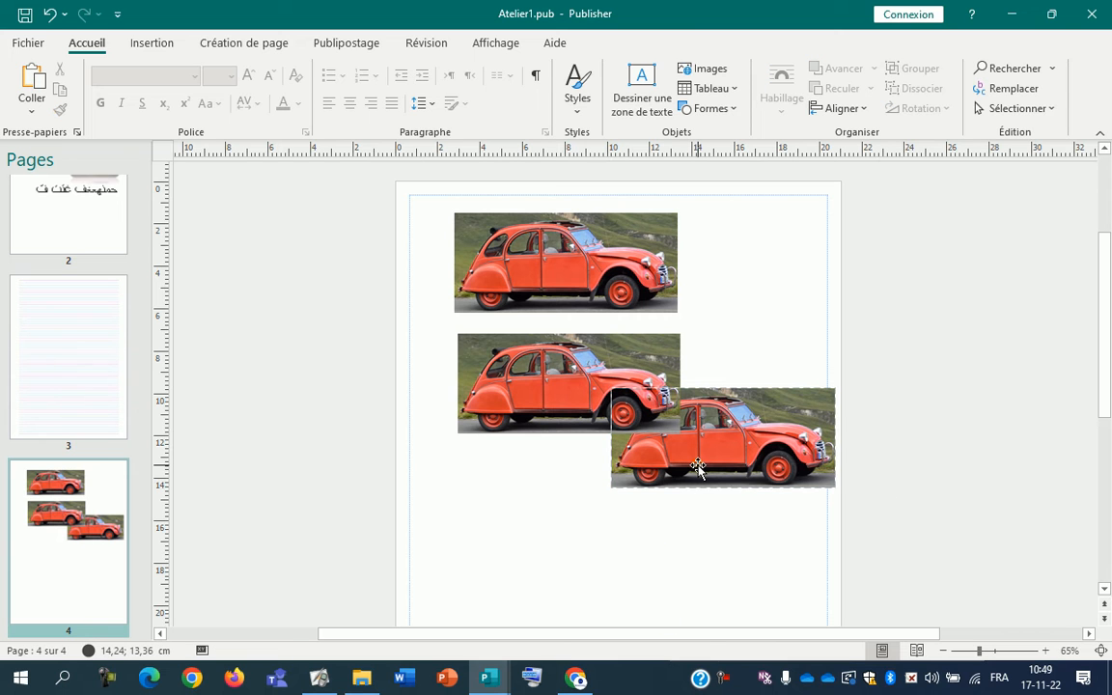
{"action": "key", "text": "ctrl+v"}
{"action": "key", "text": "ctrl+v"}
{"action": "key", "text": "ctrl+v"}
{"action": "key", "text": "ctrl+v"}
{"action": "key", "text": "ctrl+v"}
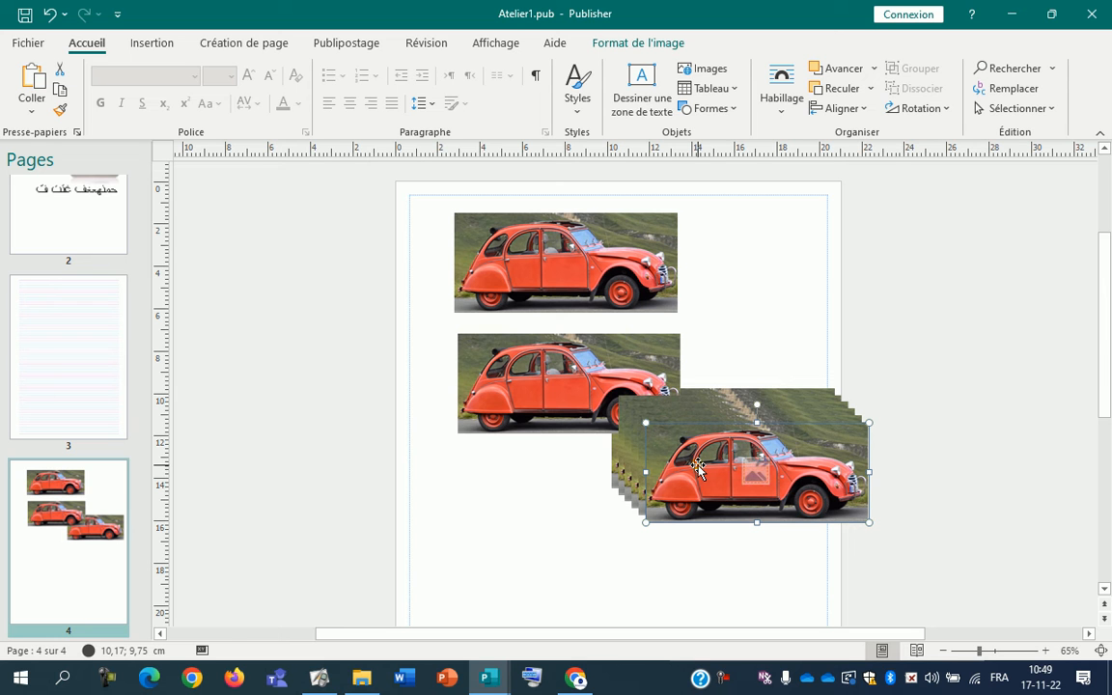
Place one car copy at the page's lower margin and the original at the upper margin, both 4,61 cm from the left edge
{"action": "scroll", "coordinate": [762, 453], "scroll_direction": "down", "scroll_amount": 1}
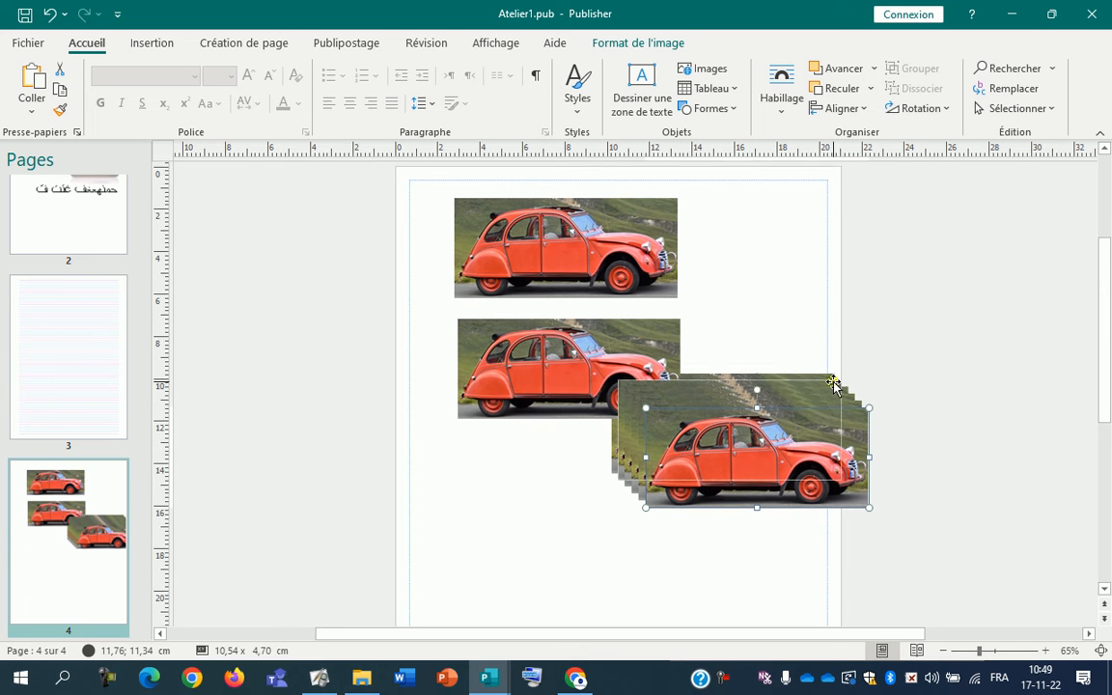
{"action": "scroll", "coordinate": [787, 454], "scroll_direction": "down", "scroll_amount": 2}
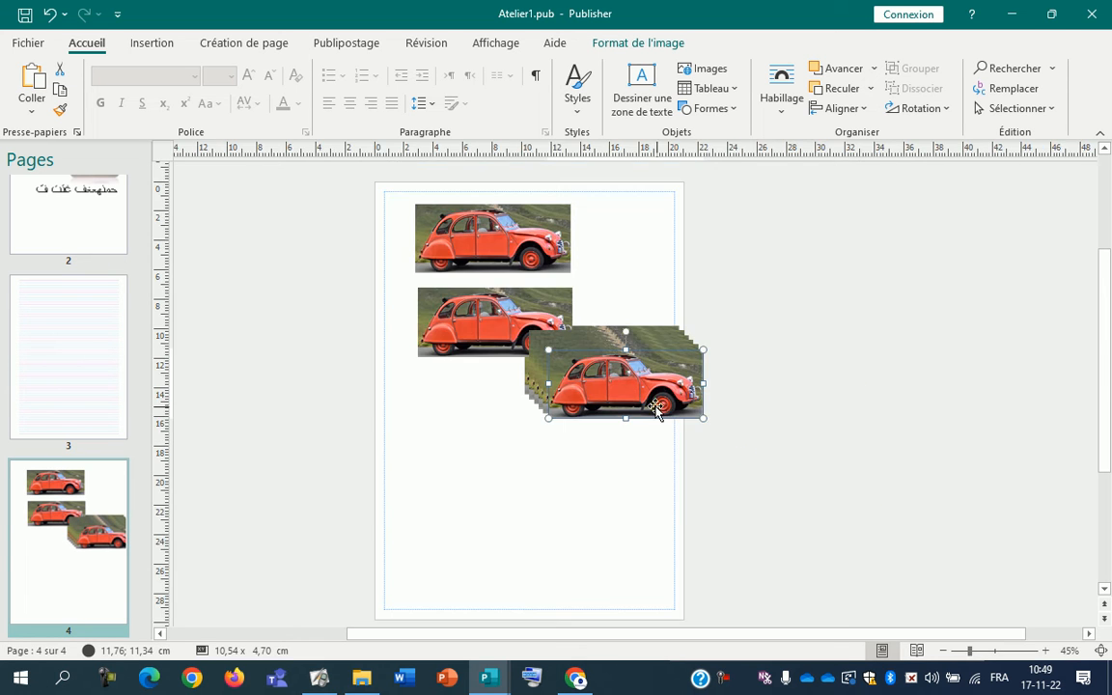
{"action": "left_click_drag", "start_coordinate": [642, 401], "coordinate": [541, 589]}
{"action": "left_click_drag", "start_coordinate": [506, 235], "coordinate": [532, 222]}
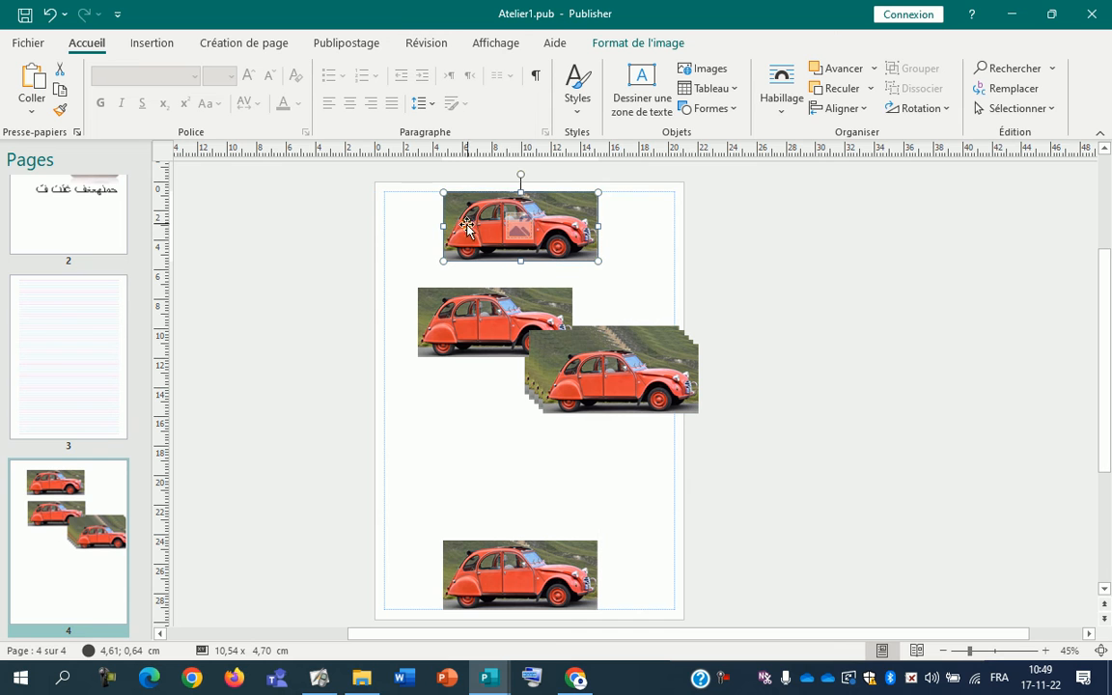
{"action": "left_click", "coordinate": [507, 573]}
{"action": "left_click", "coordinate": [497, 228]}
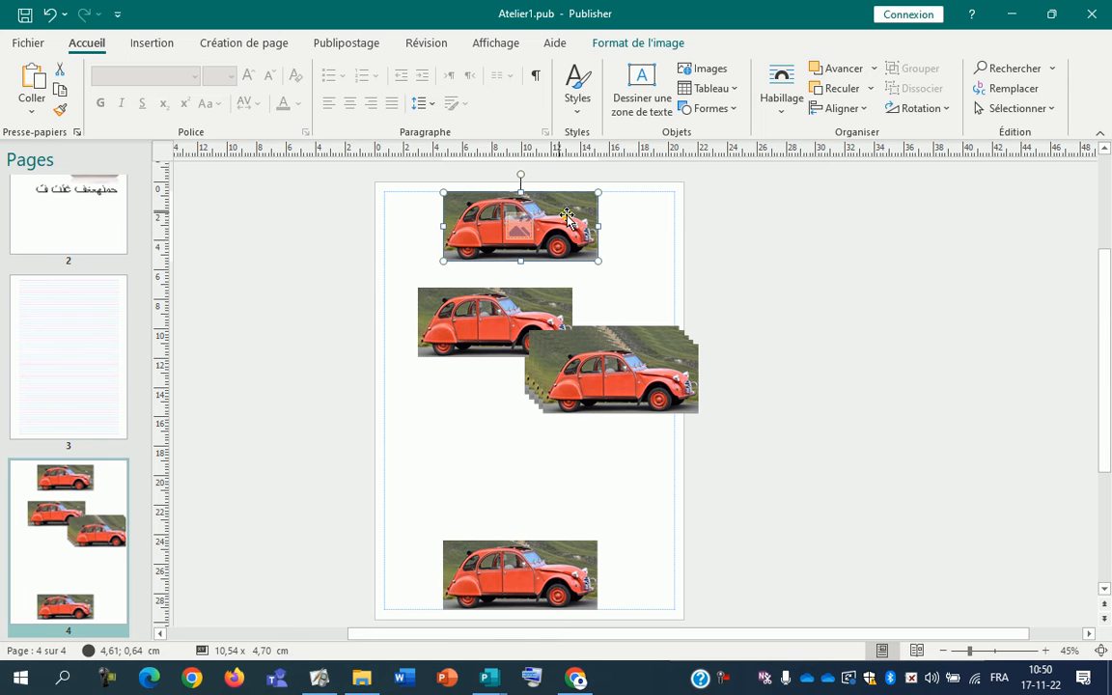
{"action": "left_click_drag", "start_coordinate": [576, 218], "coordinate": [548, 568]}
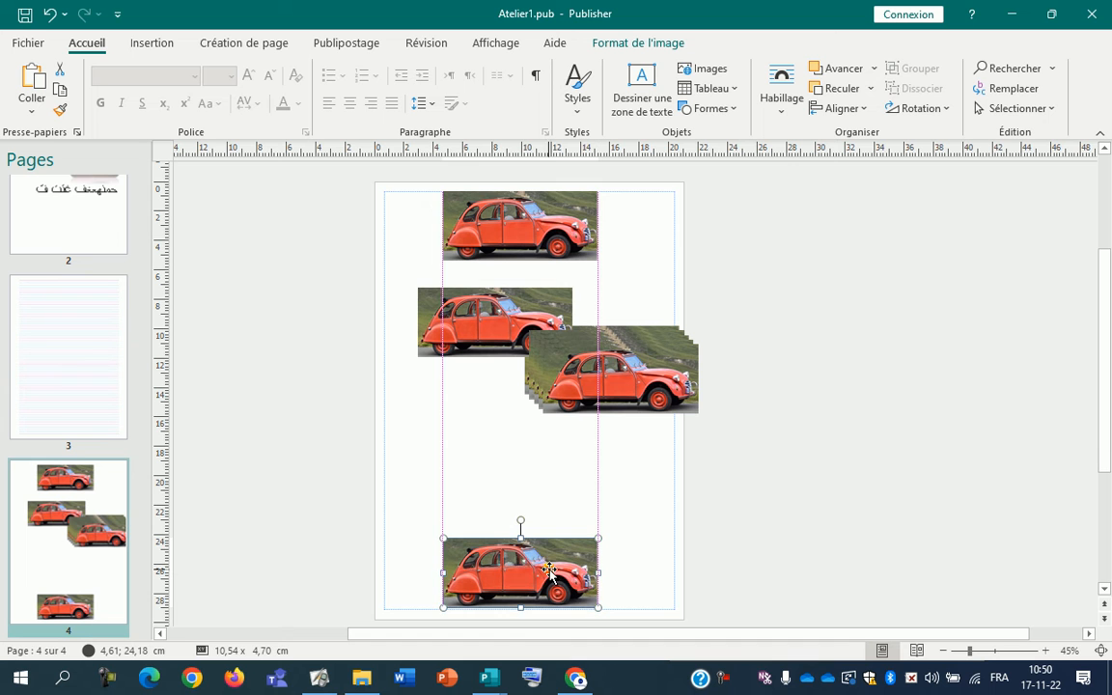
Align all car pictures on page 4 by their centres and distribute them vertically
{"action": "left_click_drag", "start_coordinate": [340, 167], "coordinate": [380, 197]}
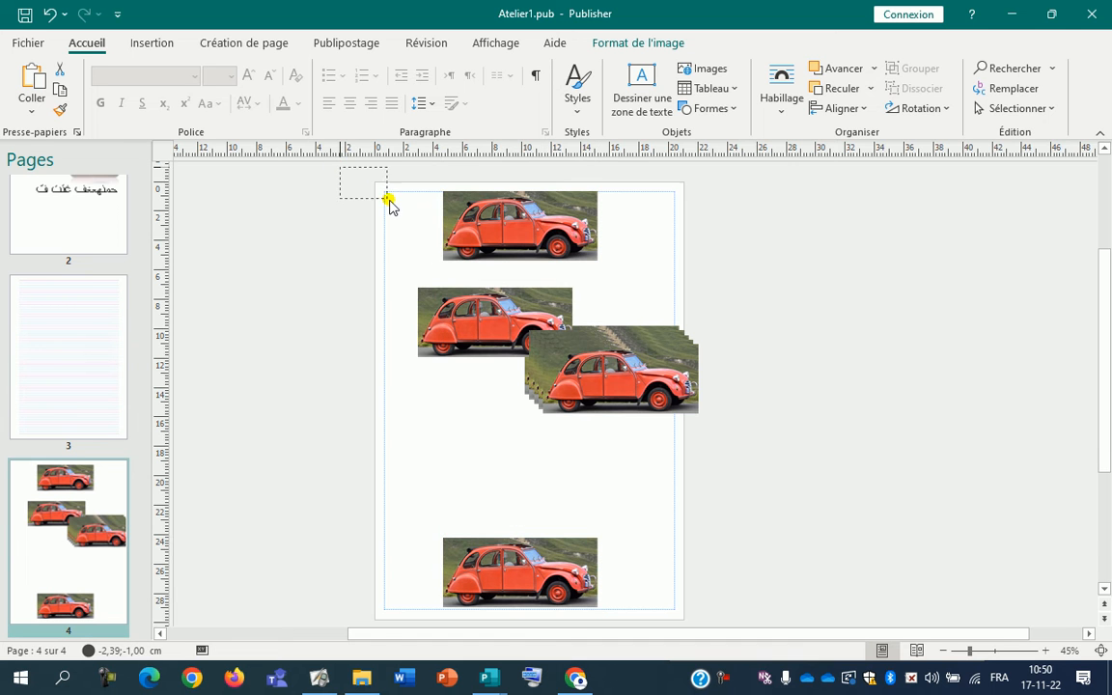
{"action": "left_click_drag", "start_coordinate": [812, 584], "coordinate": [787, 559]}
{"action": "scroll", "coordinate": [752, 548], "scroll_direction": "up", "scroll_amount": 1}
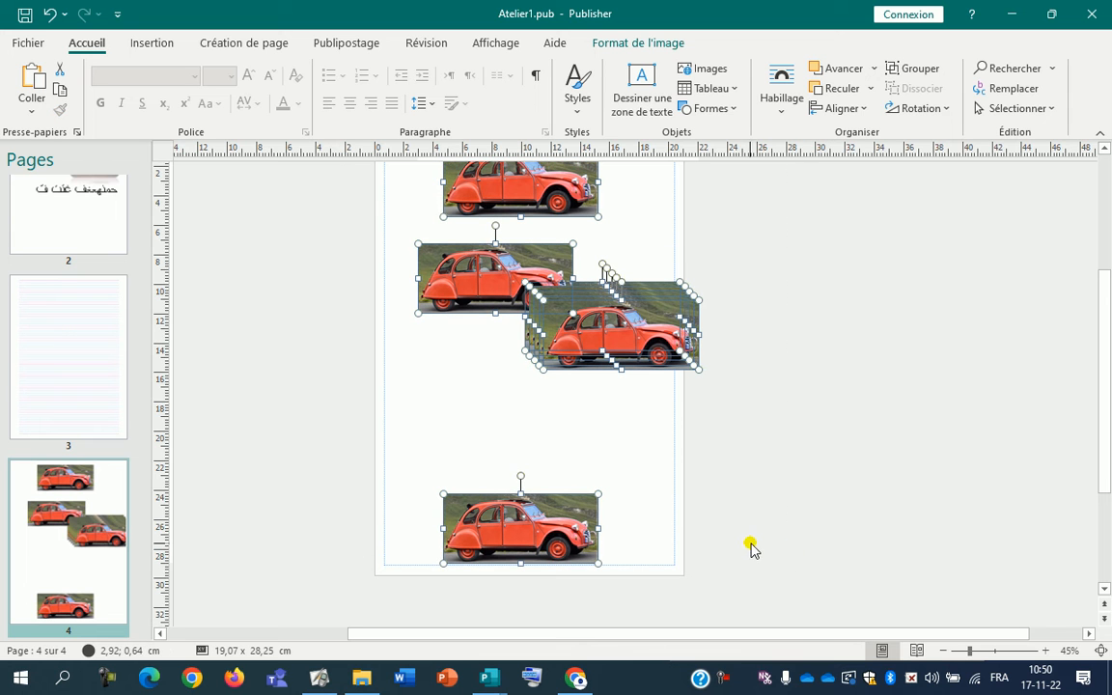
{"action": "scroll", "coordinate": [761, 533], "scroll_direction": "up", "scroll_amount": 2}
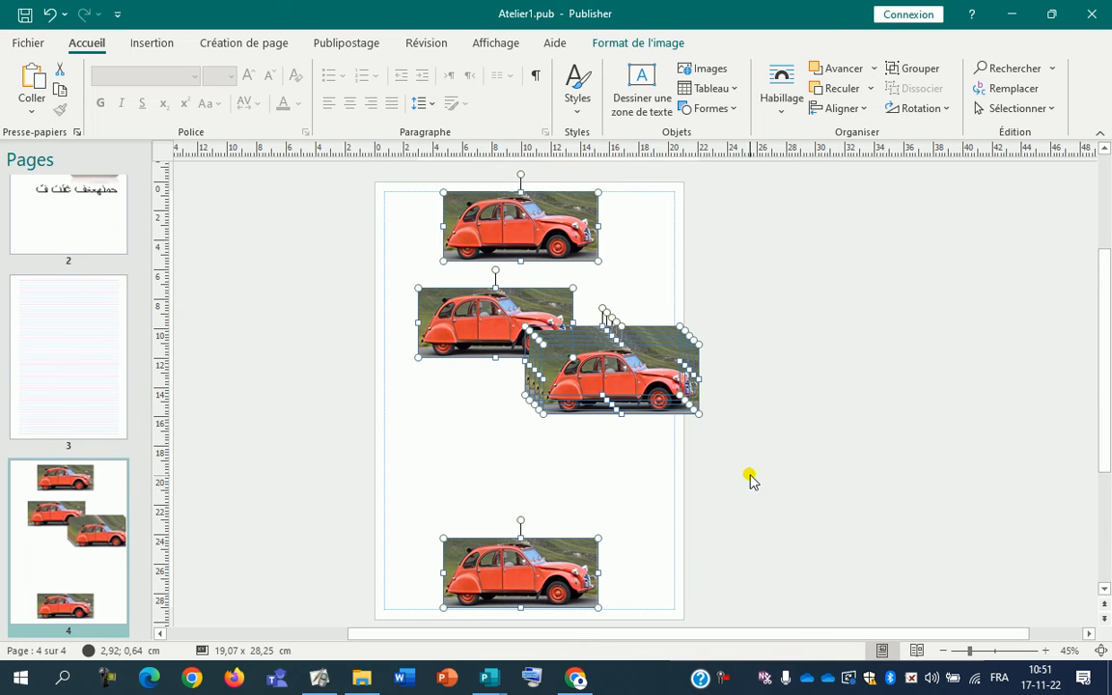
{"action": "left_click", "coordinate": [633, 42]}
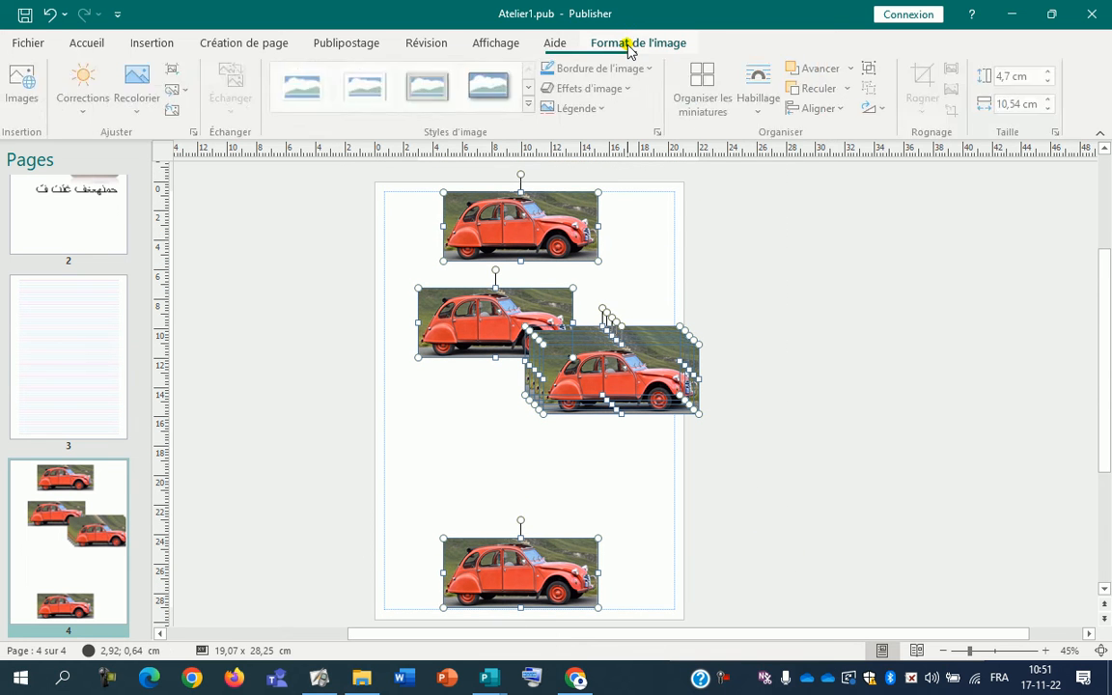
{"action": "left_click", "coordinate": [844, 109]}
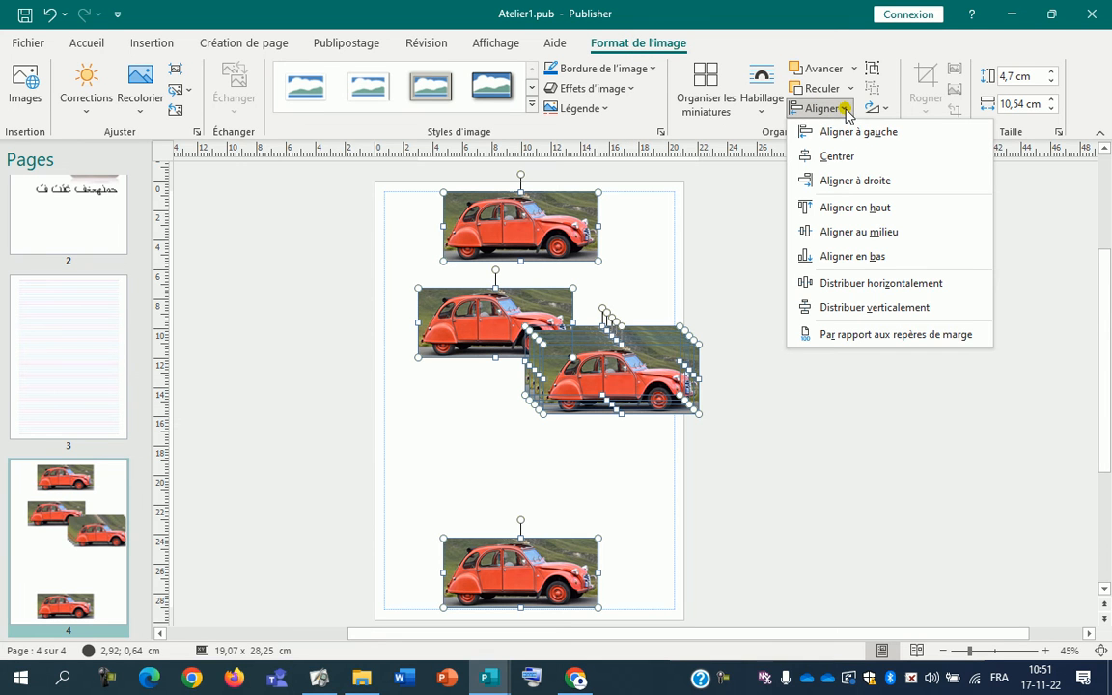
{"action": "left_click", "coordinate": [860, 158]}
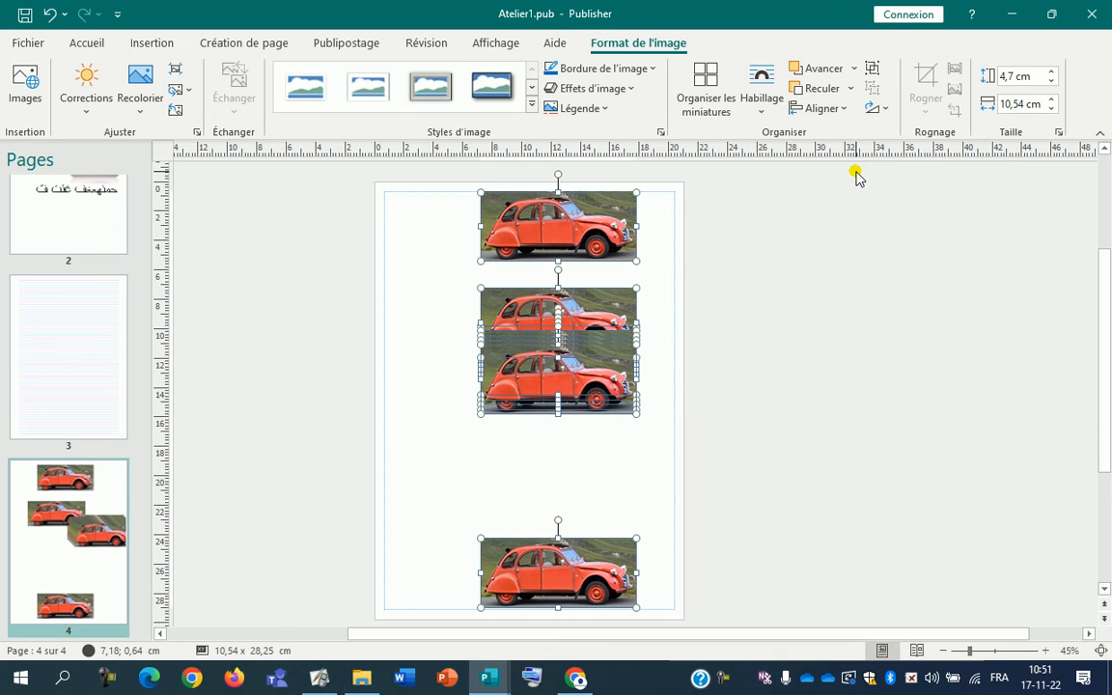
{"action": "left_click", "coordinate": [816, 108]}
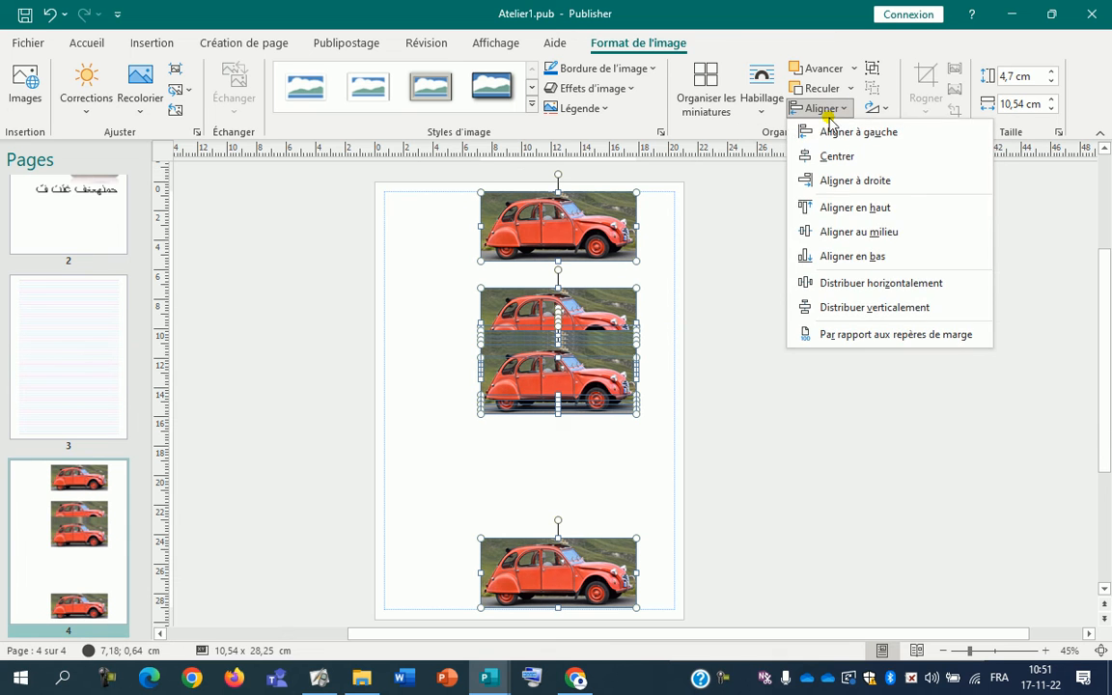
{"action": "left_click", "coordinate": [883, 307]}
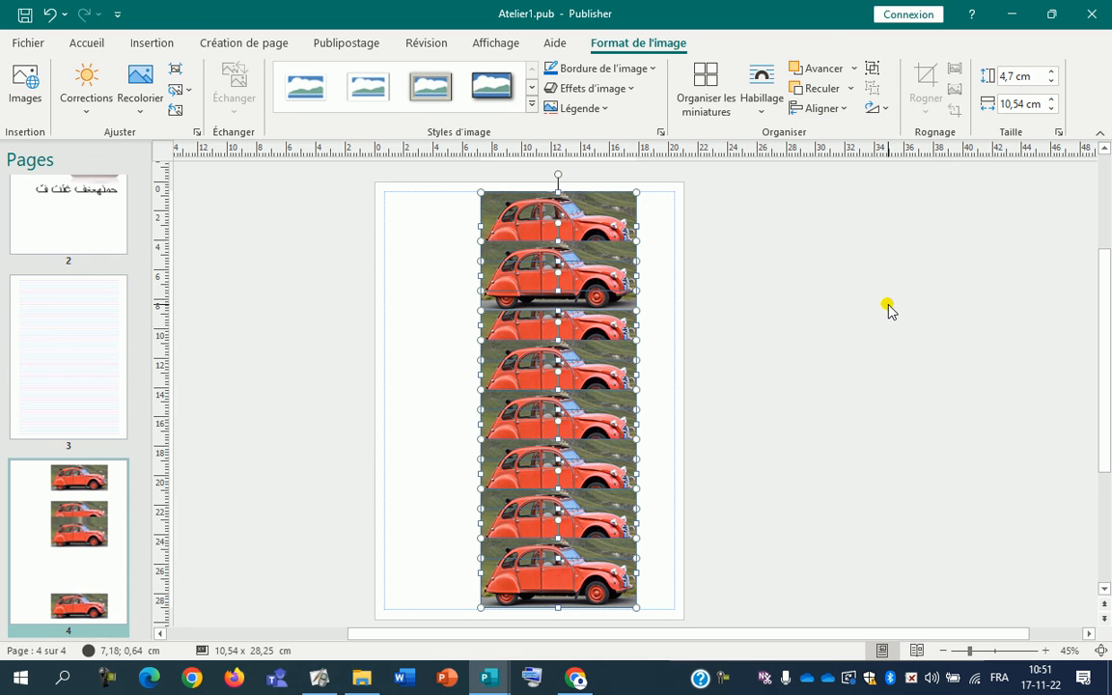
{"action": "left_click", "coordinate": [757, 452]}
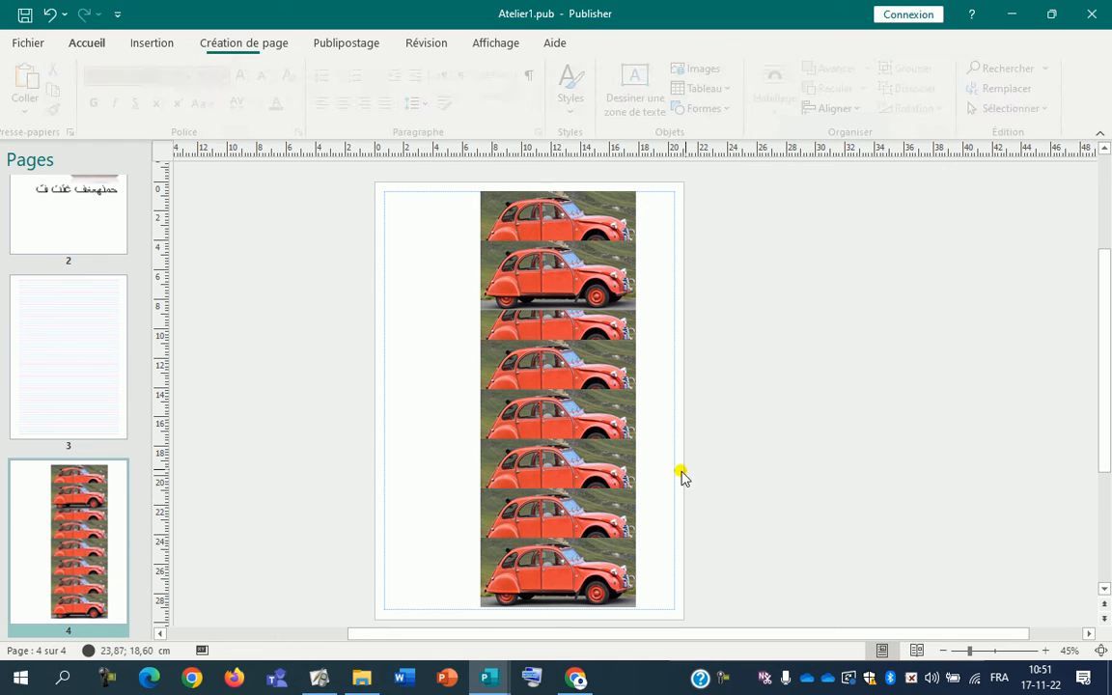
Delete the two overlapping car pictures directly above the lowest one
{"action": "left_click", "coordinate": [606, 508]}
{"action": "key", "text": "Delete"}
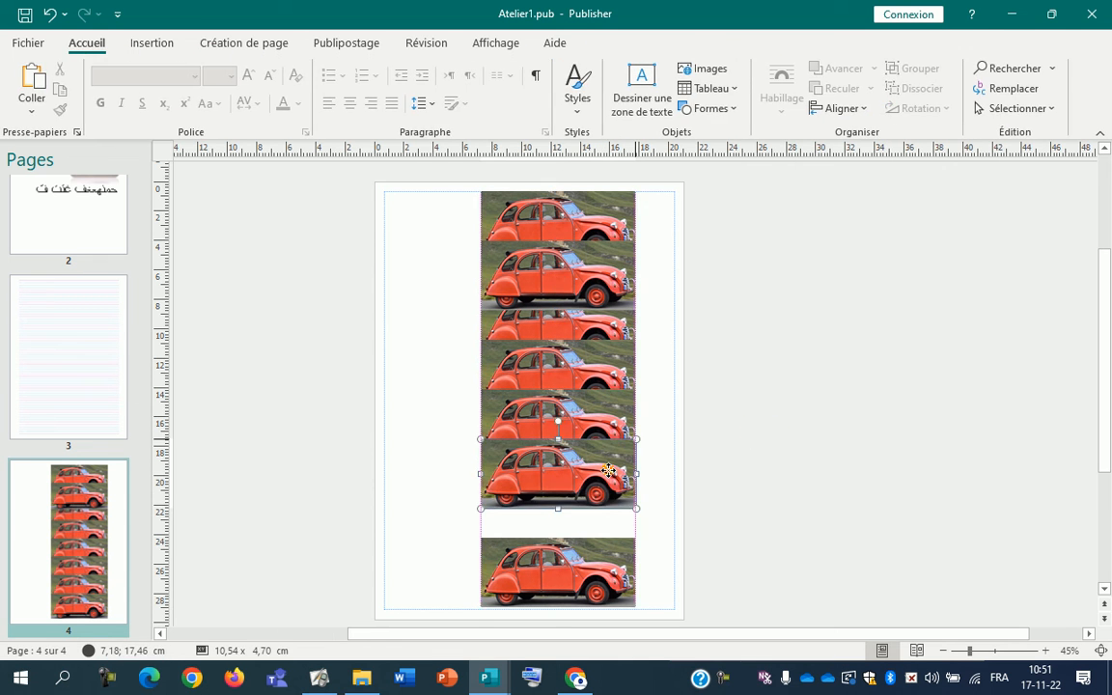
{"action": "left_click", "coordinate": [575, 469]}
{"action": "key", "text": "Delete"}
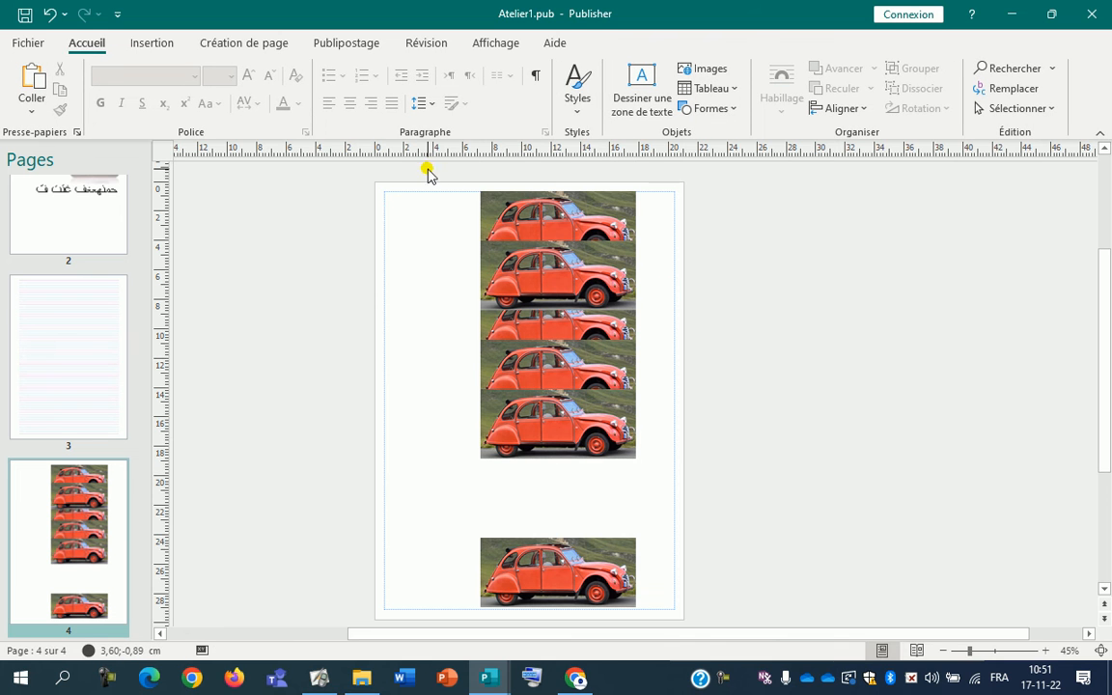
Distribute the remaining six car pictures vertically between the upper and lower page margins
{"action": "left_click_drag", "start_coordinate": [656, 268], "coordinate": [700, 519]}
{"action": "scroll", "coordinate": [701, 521], "scroll_direction": "up", "scroll_amount": 5}
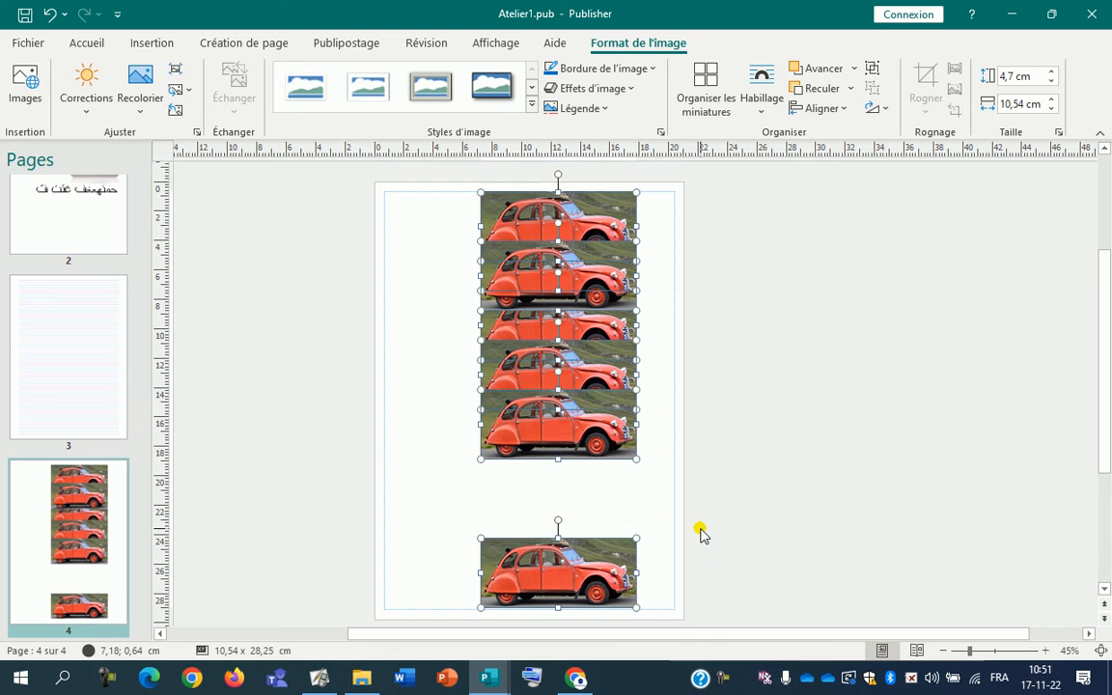
{"action": "left_click", "coordinate": [809, 109]}
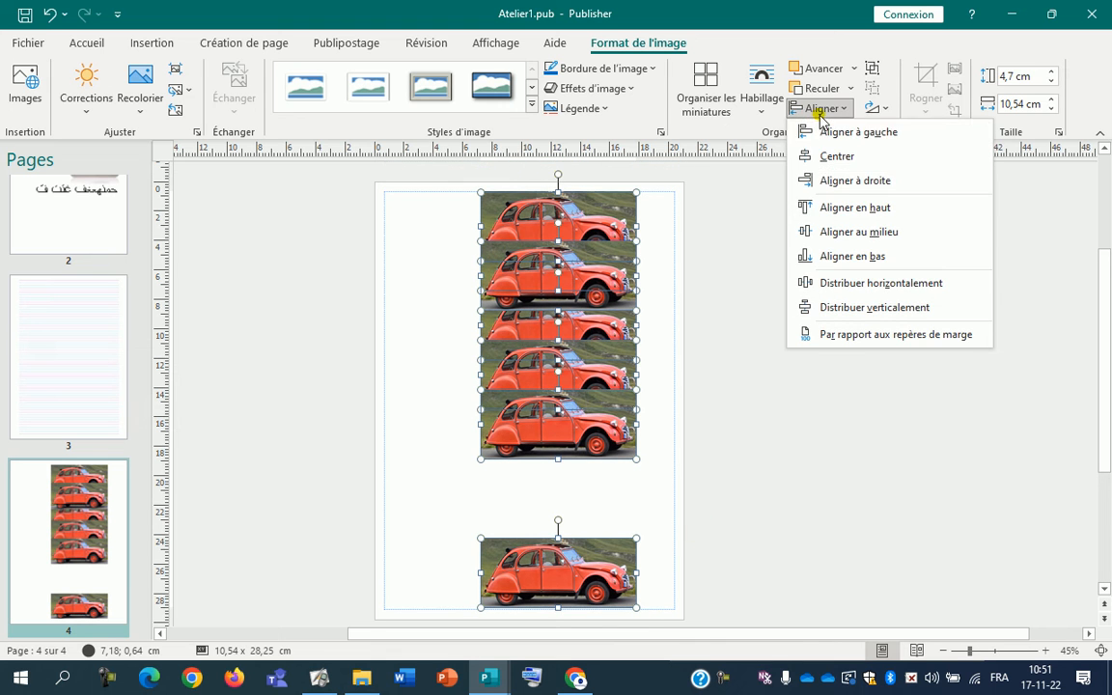
{"action": "left_click", "coordinate": [873, 307]}
{"action": "left_click", "coordinate": [869, 372]}
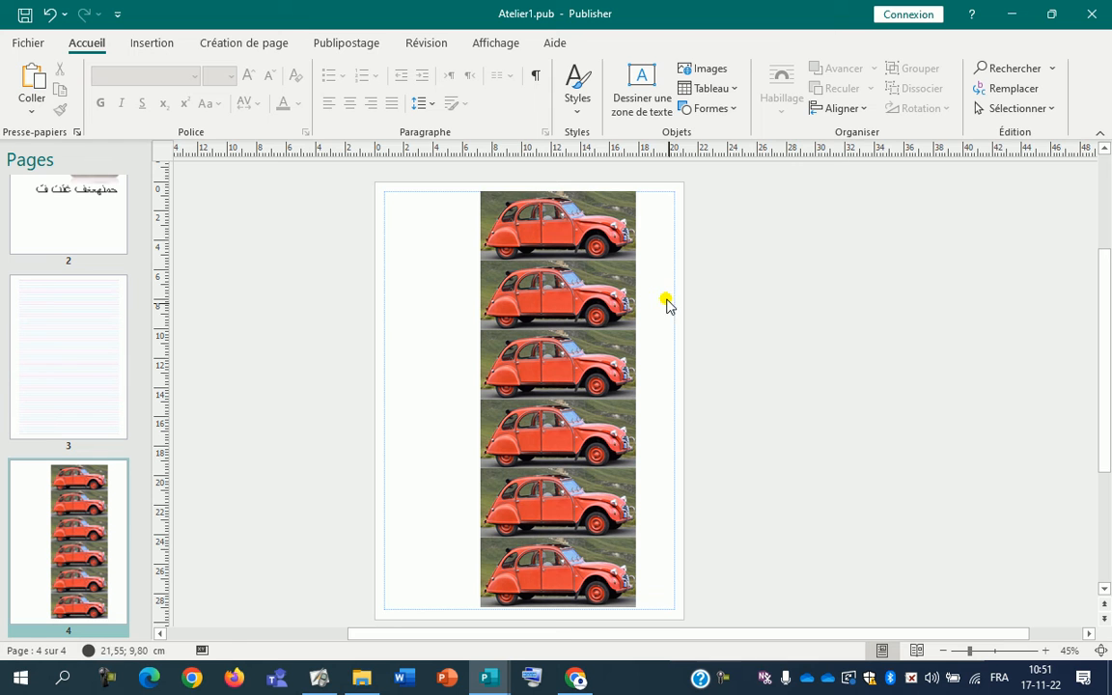
Move the uppermost car picture to the page's upper-left margin corner and shrink it to about 3,5 x 1,56 cm
{"action": "left_click", "coordinate": [571, 227]}
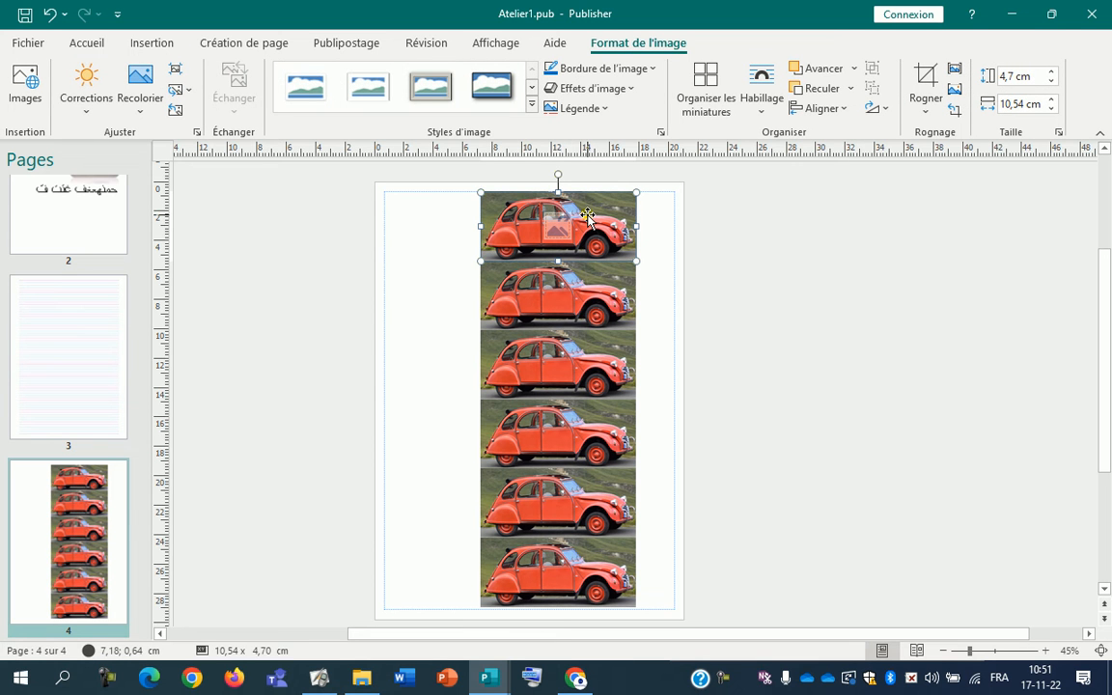
{"action": "left_click_drag", "start_coordinate": [587, 218], "coordinate": [490, 219]}
{"action": "left_click_drag", "start_coordinate": [538, 264], "coordinate": [411, 214]}
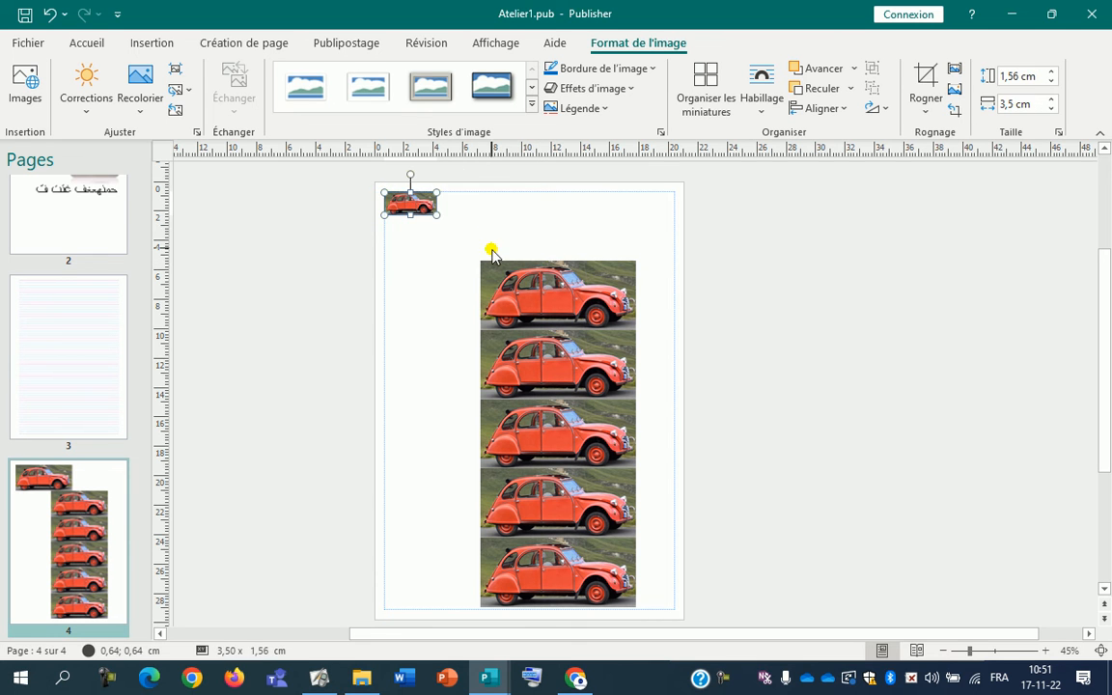
Move the five large car pictures together off the page, into the empty area to its right
{"action": "left_click_drag", "start_coordinate": [446, 260], "coordinate": [697, 623]}
{"action": "left_click_drag", "start_coordinate": [522, 265], "coordinate": [944, 311]}
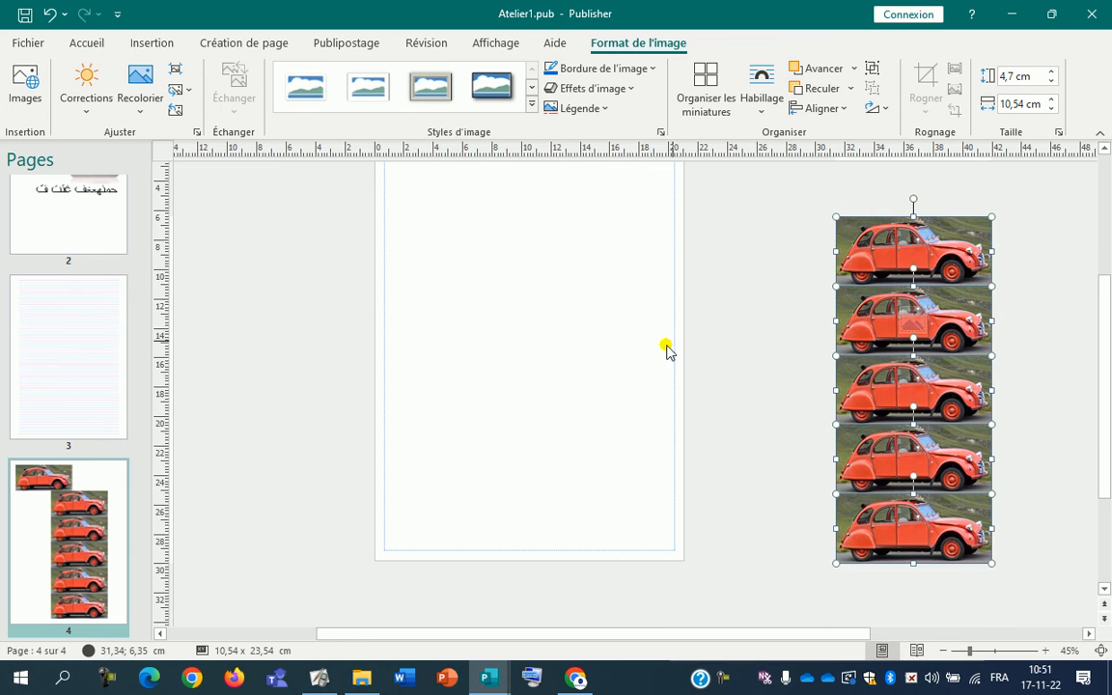
{"action": "scroll", "coordinate": [581, 424], "scroll_direction": "up", "scroll_amount": 2}
Make four copies of the small car picture and place one in the page's upper-right margin corner, 16,86 cm from the left edge
{"action": "left_click", "coordinate": [422, 239]}
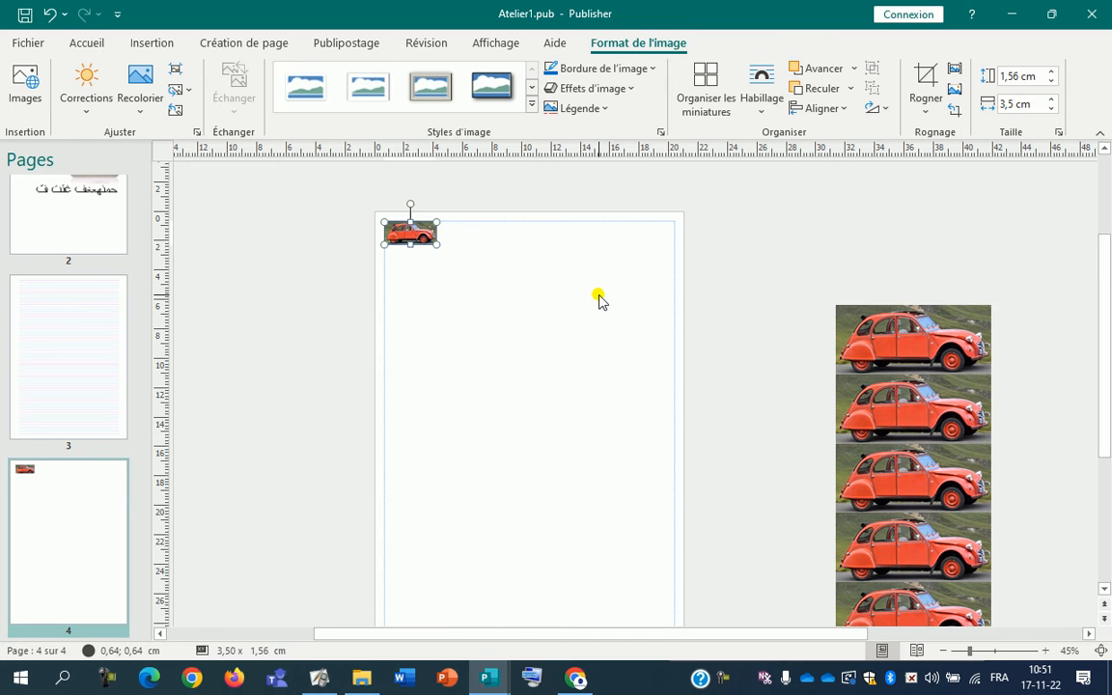
{"action": "key", "text": "Right"}
{"action": "key", "text": "Down"}
{"action": "key", "text": "ctrl+v"}
{"action": "key", "text": "ctrl+v"}
{"action": "key", "text": "ctrl+v"}
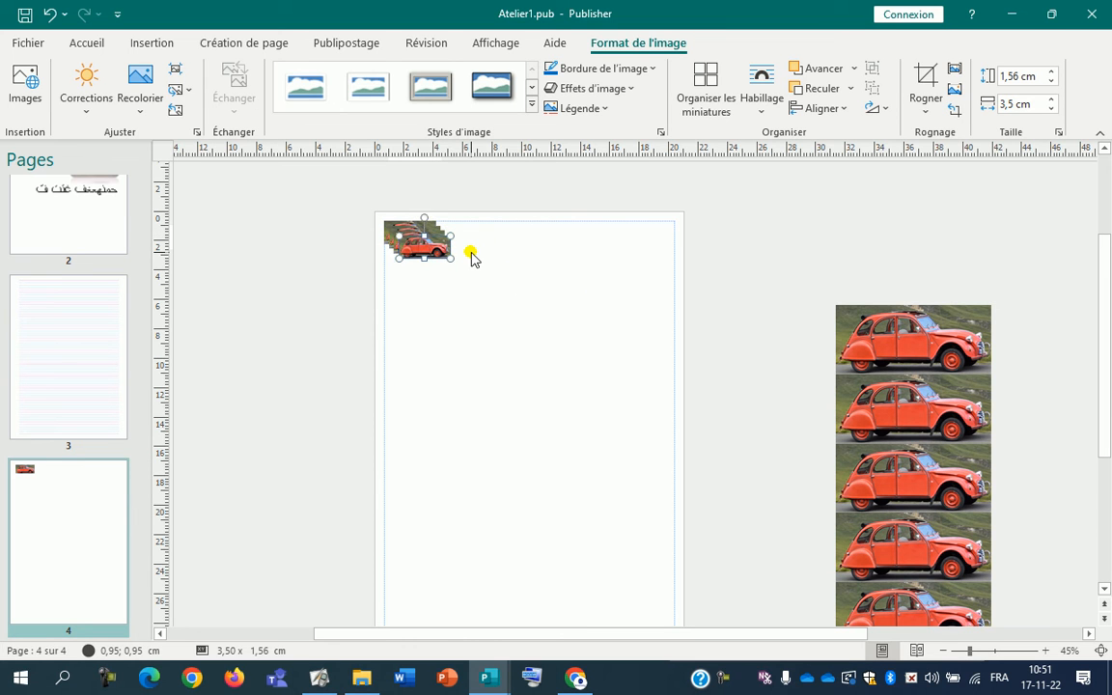
{"action": "left_click_drag", "start_coordinate": [446, 260], "coordinate": [664, 238]}
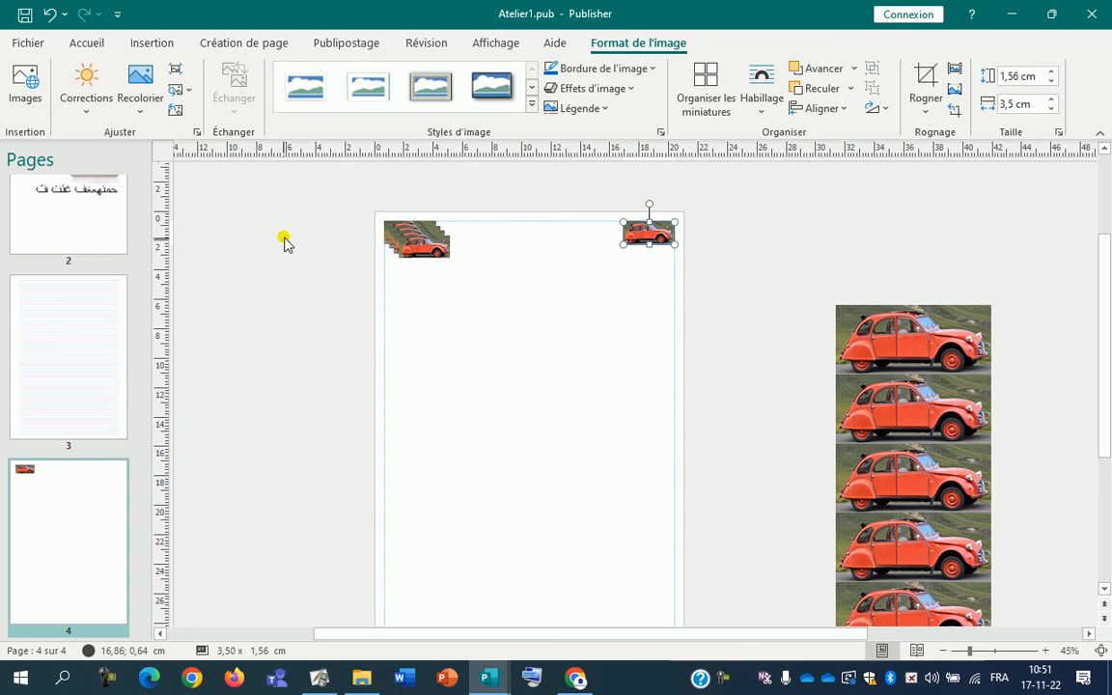
Distribute the five small car pictures horizontally and align their upper edges
{"action": "left_click_drag", "start_coordinate": [350, 191], "coordinate": [742, 305]}
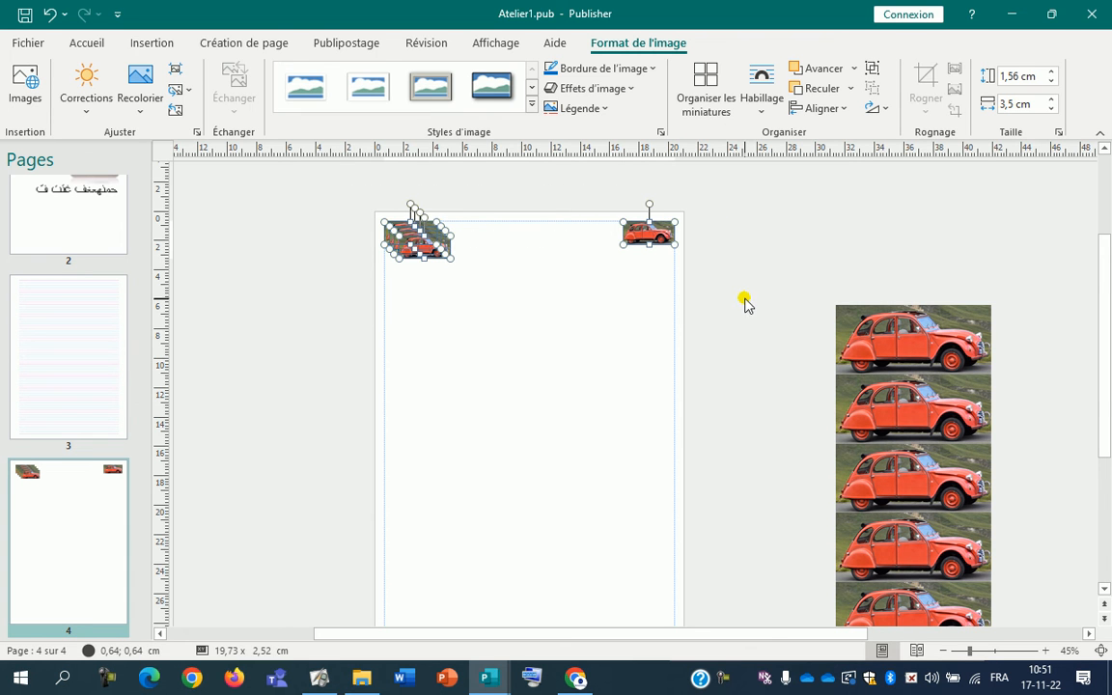
{"action": "left_click", "coordinate": [818, 109]}
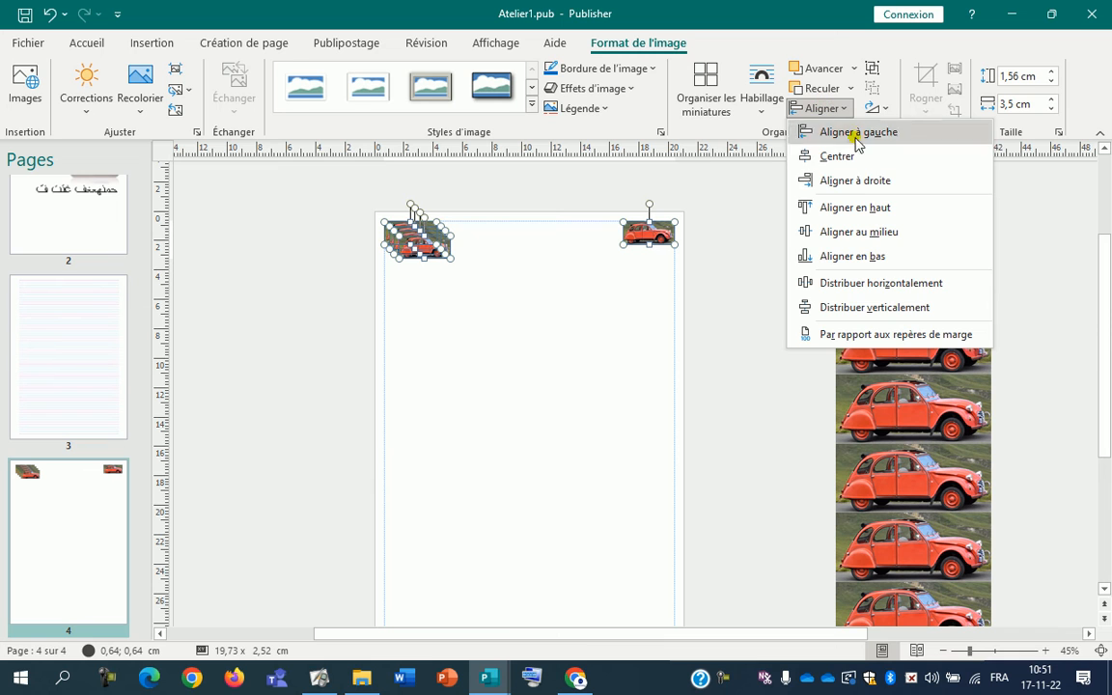
{"action": "left_click", "coordinate": [871, 283]}
{"action": "left_click", "coordinate": [818, 108]}
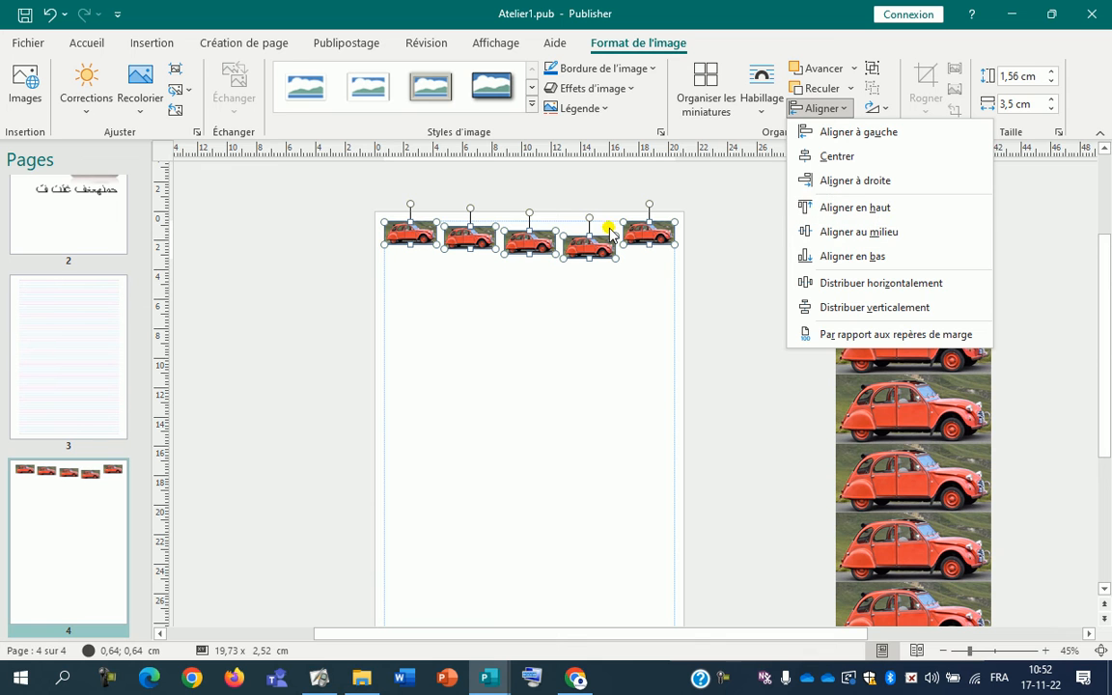
{"action": "left_click", "coordinate": [862, 209]}
{"action": "left_click", "coordinate": [773, 268]}
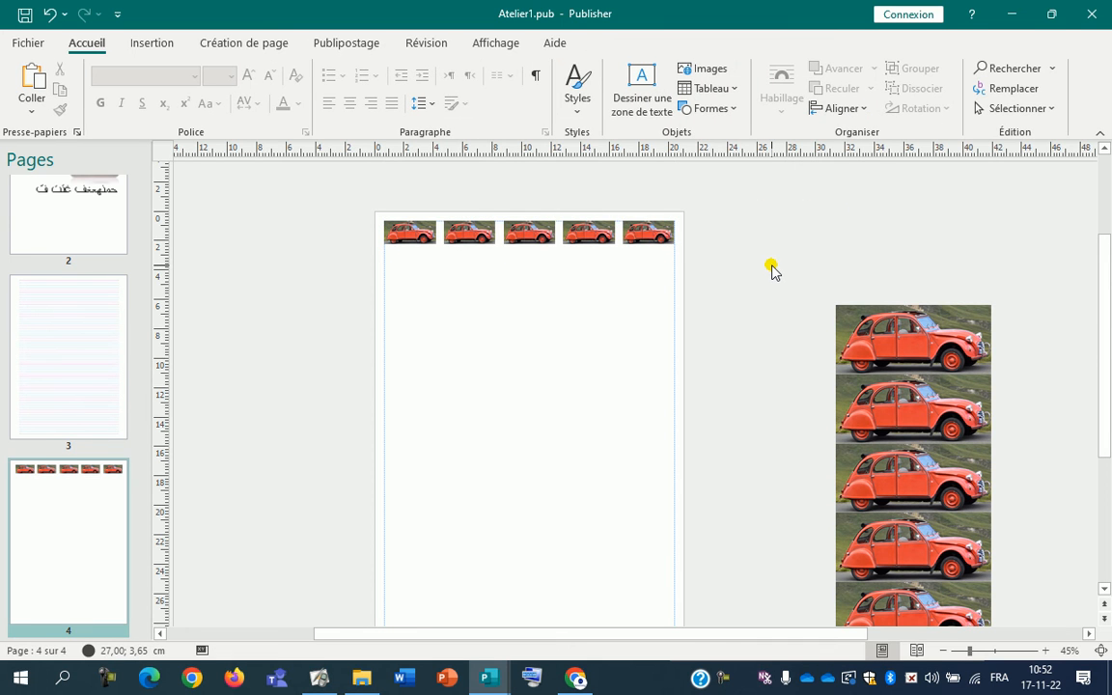
Rearrange the row of small car pictures into a rough column below the first one, along the left margin
{"action": "scroll", "coordinate": [617, 270], "scroll_direction": "up", "scroll_amount": 3}
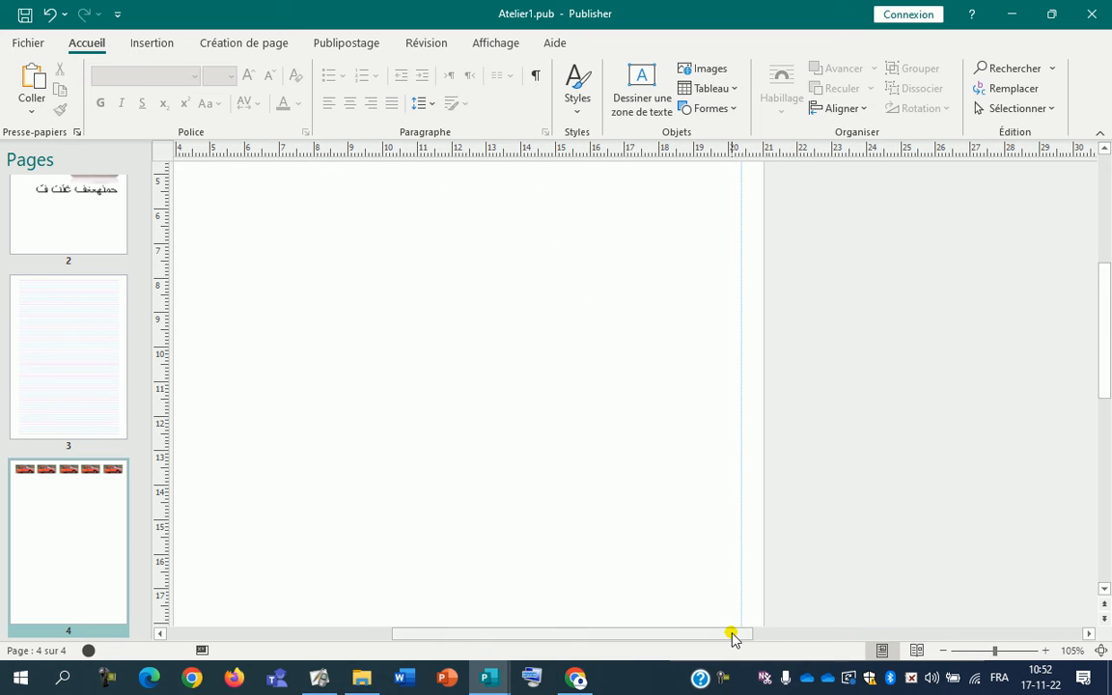
{"action": "left_click_drag", "start_coordinate": [734, 637], "coordinate": [626, 611]}
{"action": "scroll", "coordinate": [683, 477], "scroll_direction": "up", "scroll_amount": 5}
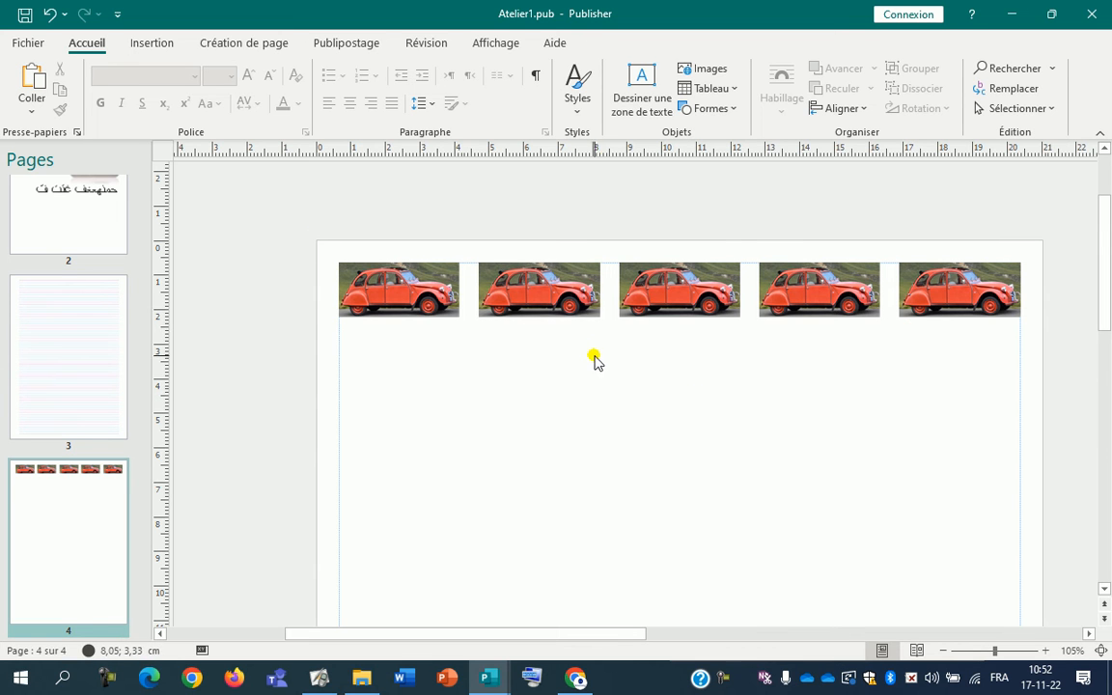
{"action": "scroll", "coordinate": [596, 360], "scroll_direction": "down", "scroll_amount": 4}
{"action": "left_click_drag", "start_coordinate": [570, 338], "coordinate": [485, 398]}
{"action": "left_click_drag", "start_coordinate": [662, 335], "coordinate": [488, 434]}
{"action": "left_click_drag", "start_coordinate": [752, 335], "coordinate": [494, 502]}
{"action": "left_click_drag", "start_coordinate": [820, 328], "coordinate": [478, 547]}
Distribute the five small car pictures of the column vertically and align their left edges
{"action": "left_click_drag", "start_coordinate": [402, 260], "coordinate": [563, 578]}
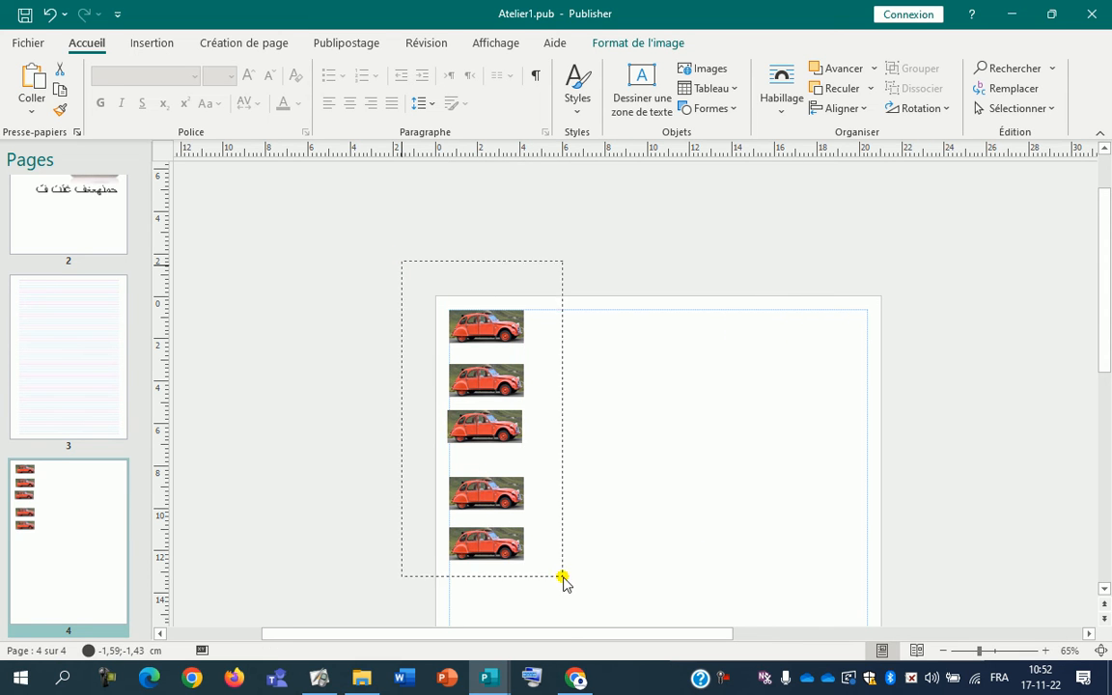
{"action": "left_click", "coordinate": [838, 108]}
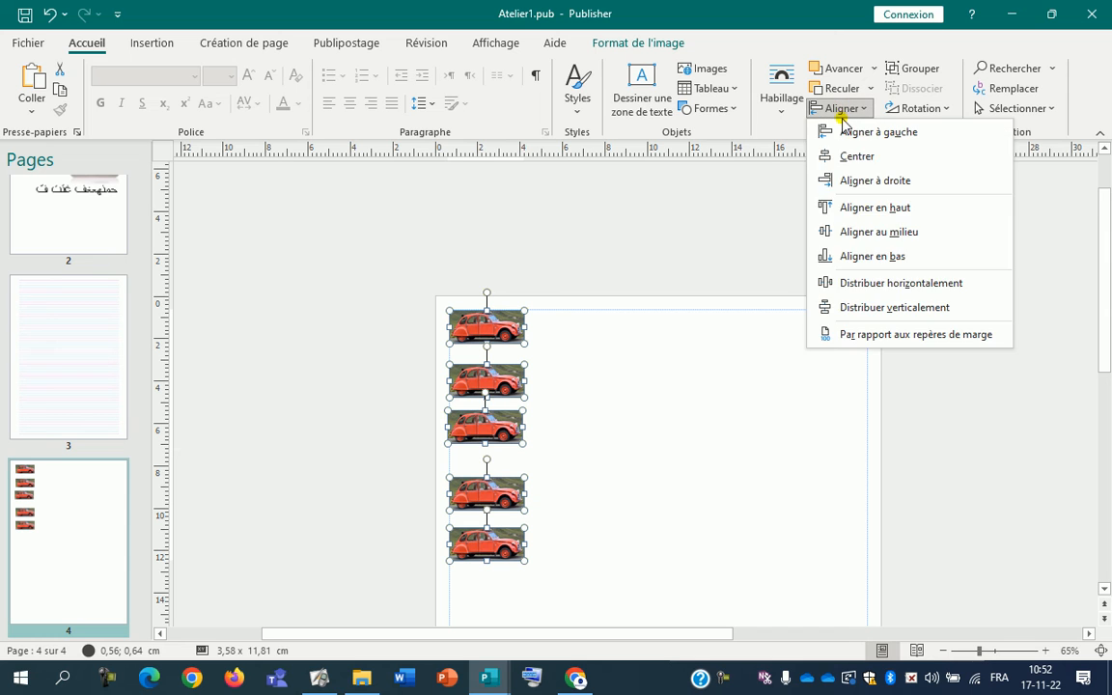
{"action": "left_click", "coordinate": [886, 308]}
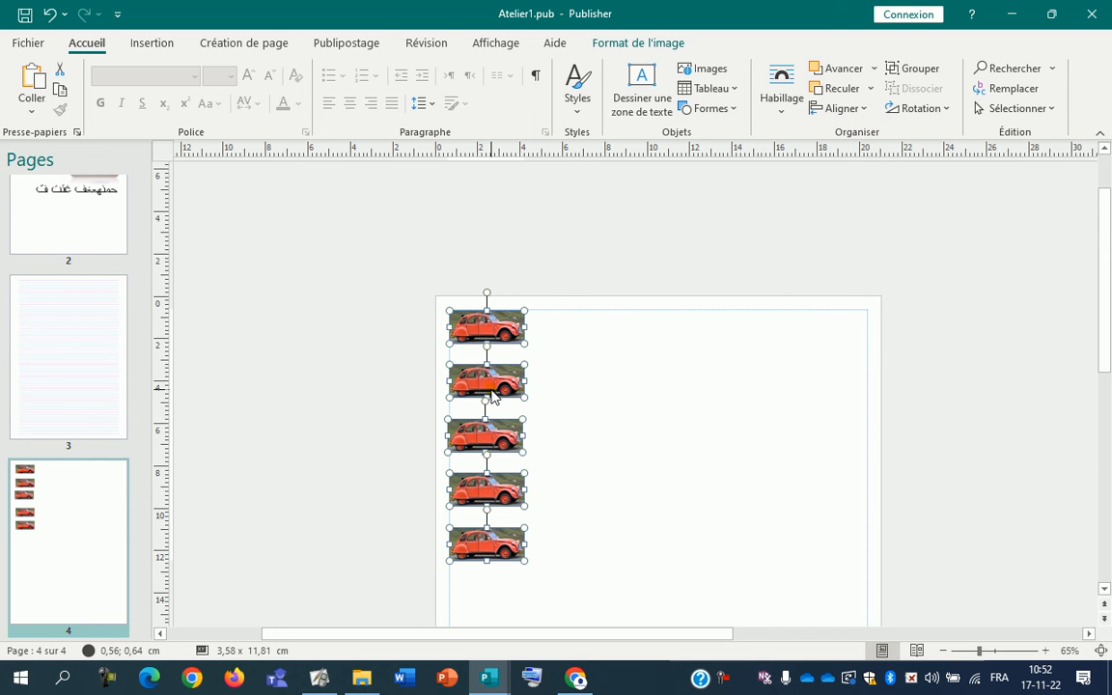
{"action": "left_click", "coordinate": [839, 108]}
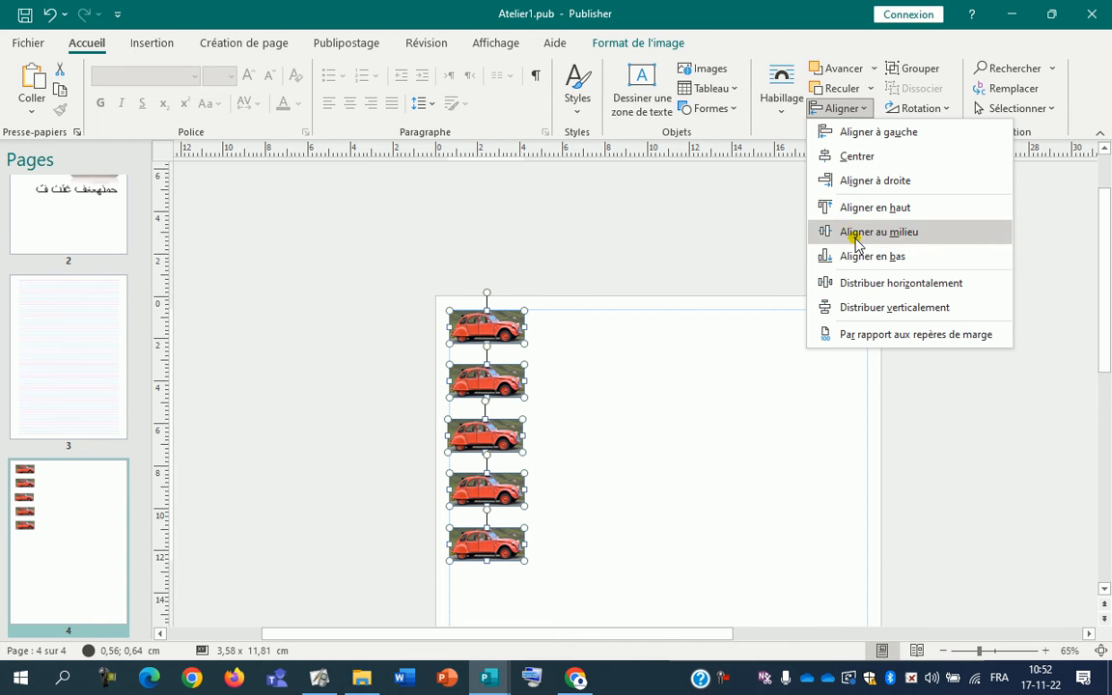
{"action": "left_click", "coordinate": [854, 132]}
{"action": "left_click", "coordinate": [651, 333]}
Shift the whole column of five car pictures onto the page's left margin guide, at 0,64 cm
{"action": "left_click_drag", "start_coordinate": [403, 273], "coordinate": [616, 571]}
{"action": "key", "text": "Right"}
{"action": "key", "text": "Right"}
{"action": "key", "text": "Right"}
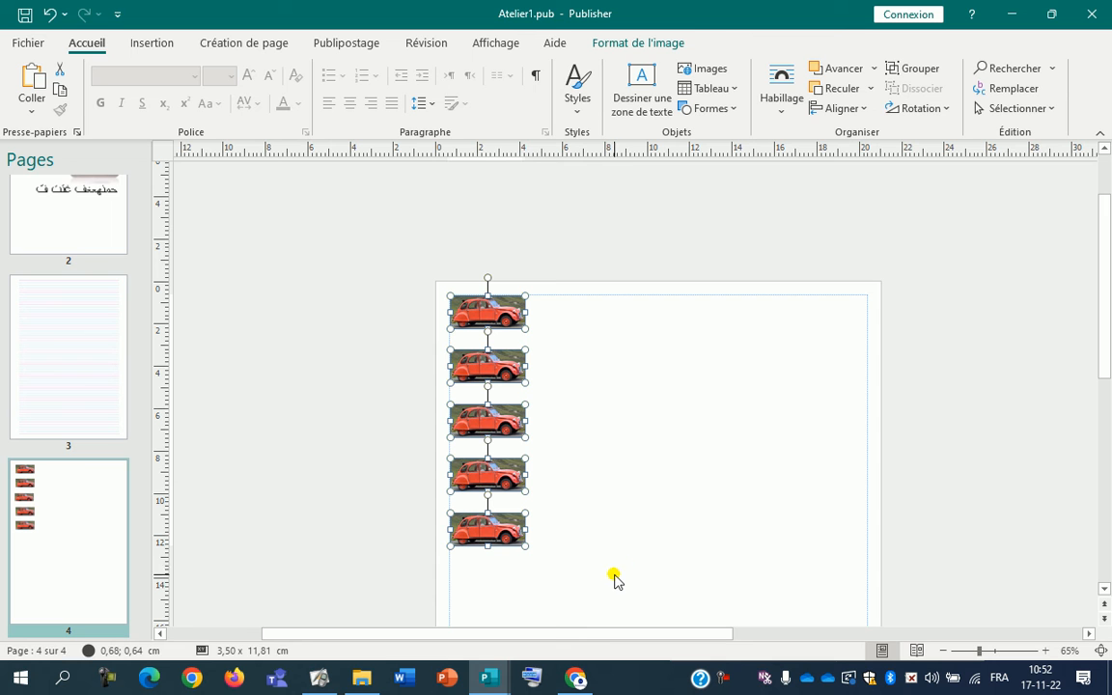
{"action": "mouse_move", "coordinate": [497, 422]}
{"action": "left_mouse_down"}
{"action": "mouse_move", "coordinate": [566, 422]}
{"action": "mouse_move", "coordinate": [497, 426]}
{"action": "left_mouse_up"}
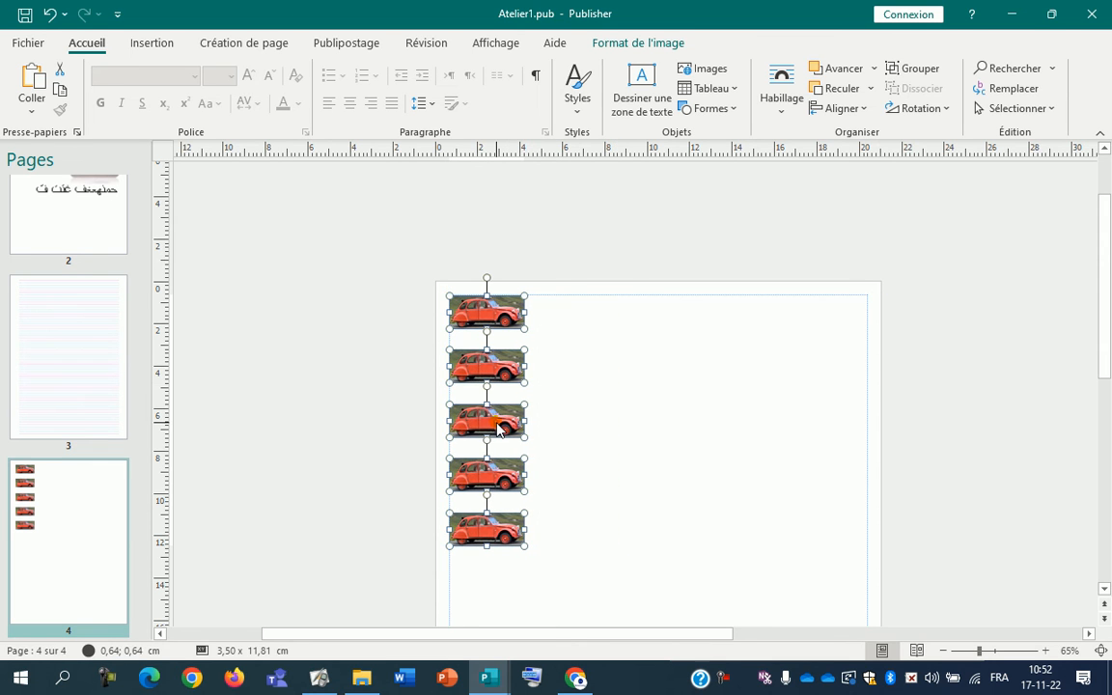
{"action": "left_click", "coordinate": [594, 434]}
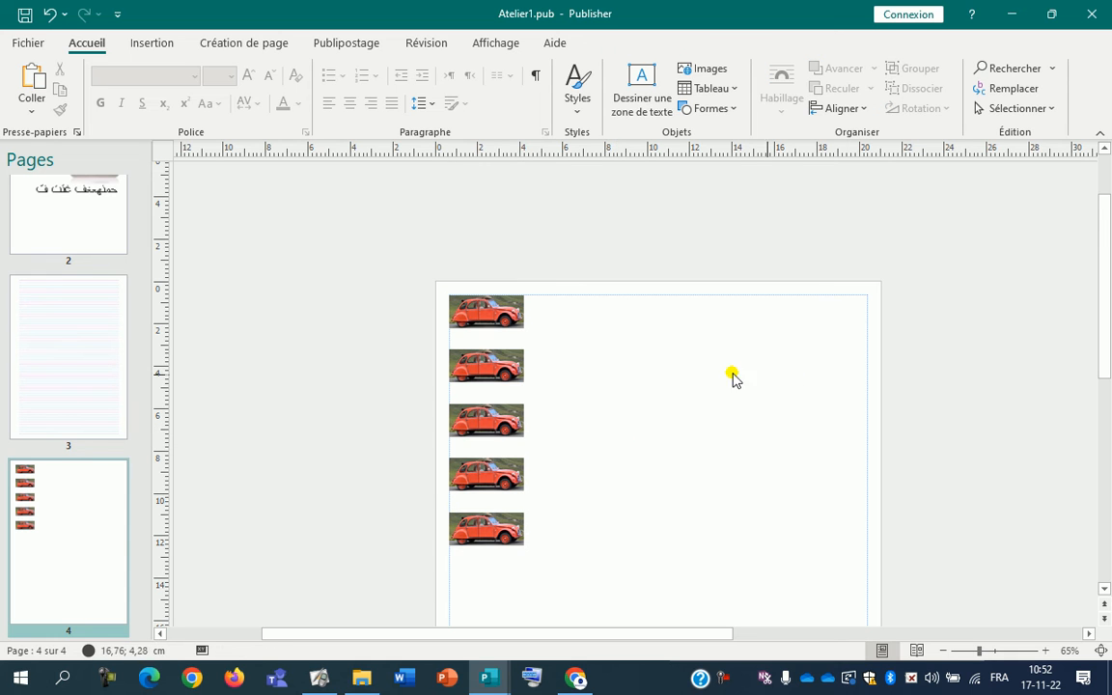
{"action": "left_click_drag", "start_coordinate": [439, 281], "coordinate": [570, 563]}
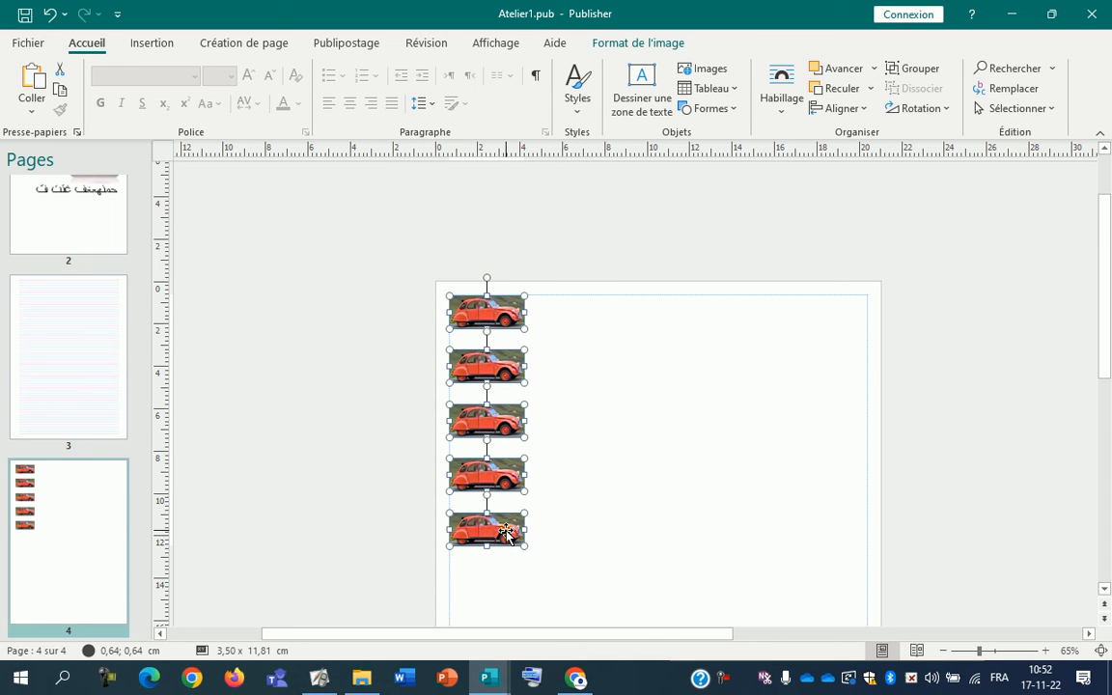
{"action": "key", "text": "ctrl+v"}
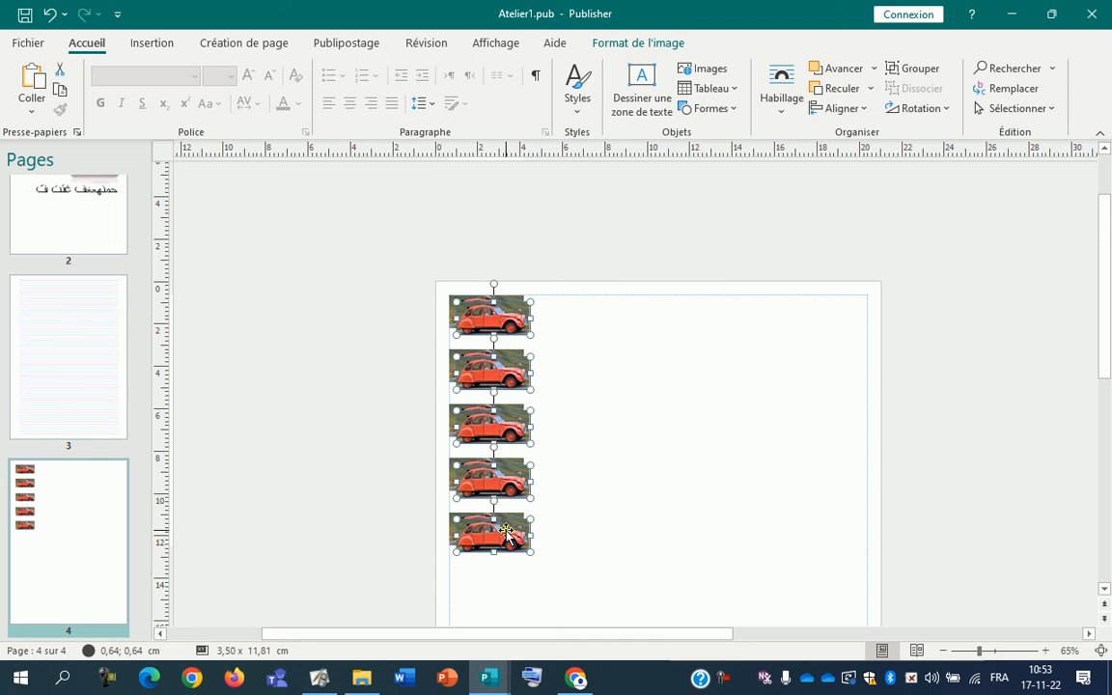
{"action": "key", "text": "ctrl+z"}
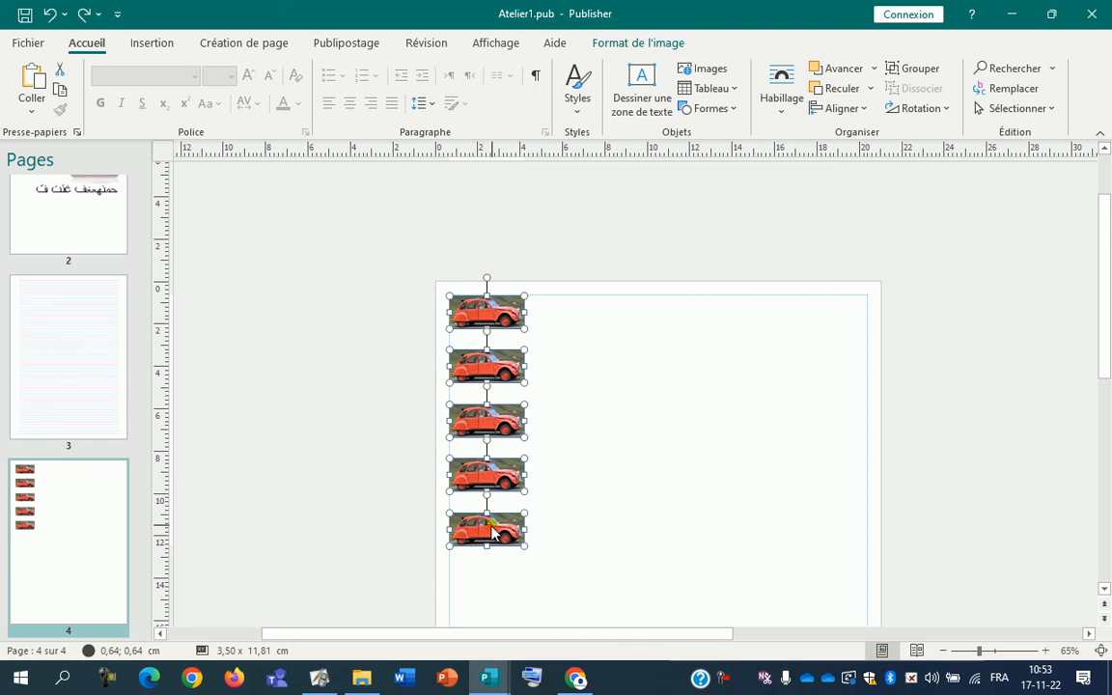
Place a copy of the whole car column against the right margin at 16,86 cm, level with the original
{"action": "left_click_drag", "start_coordinate": [413, 270], "coordinate": [521, 502]}
{"action": "left_click_drag", "start_coordinate": [374, 202], "coordinate": [564, 565]}
{"action": "left_click_drag", "start_coordinate": [508, 537], "coordinate": [854, 548]}
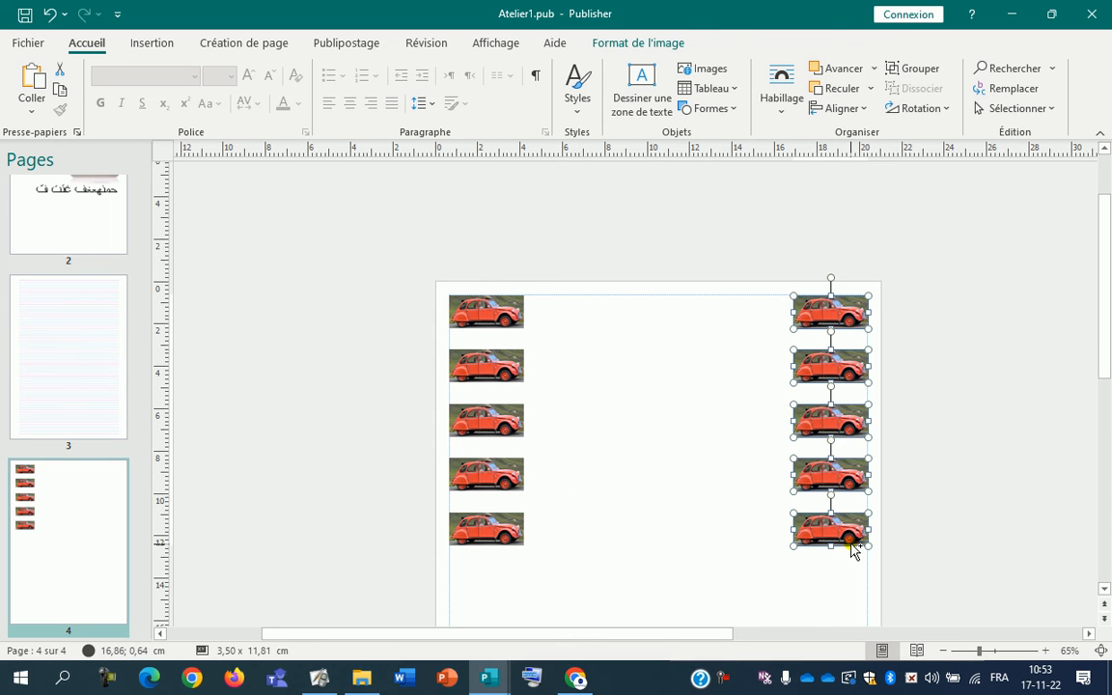
{"action": "left_click", "coordinate": [943, 391]}
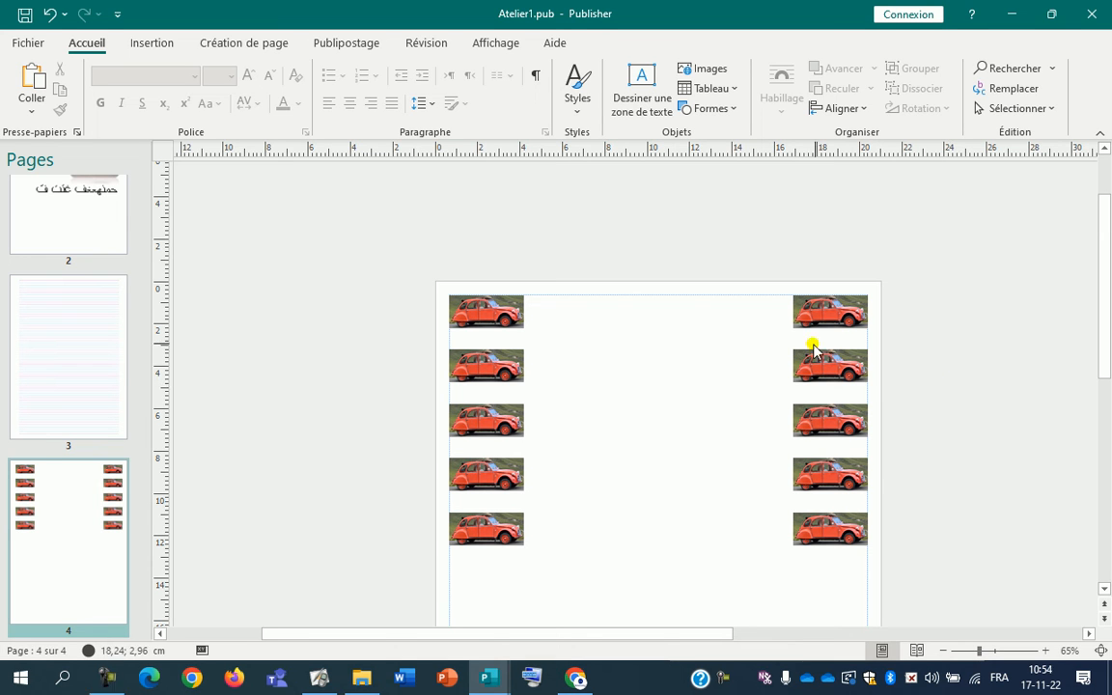
Draw a text box below the left car column, at the left margin, about 4,13 x 2,54 cm
{"action": "scroll", "coordinate": [864, 459], "scroll_direction": "down", "scroll_amount": 2}
{"action": "scroll", "coordinate": [864, 468], "scroll_direction": "down", "scroll_amount": 5}
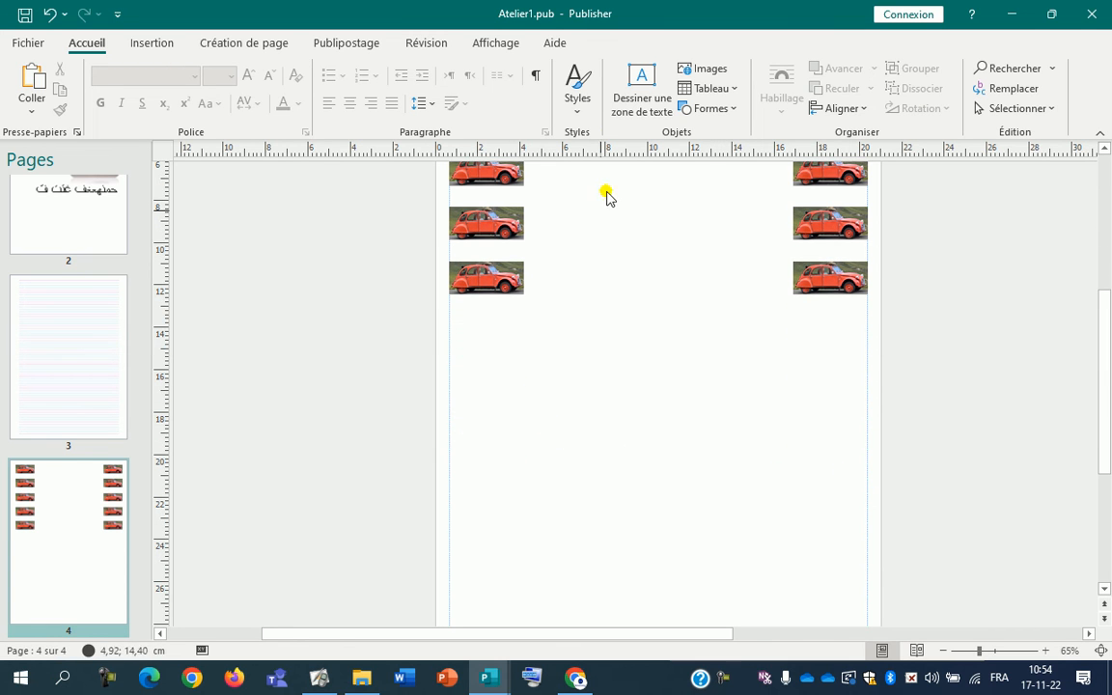
{"action": "left_click", "coordinate": [642, 92]}
{"action": "left_click", "coordinate": [458, 338]}
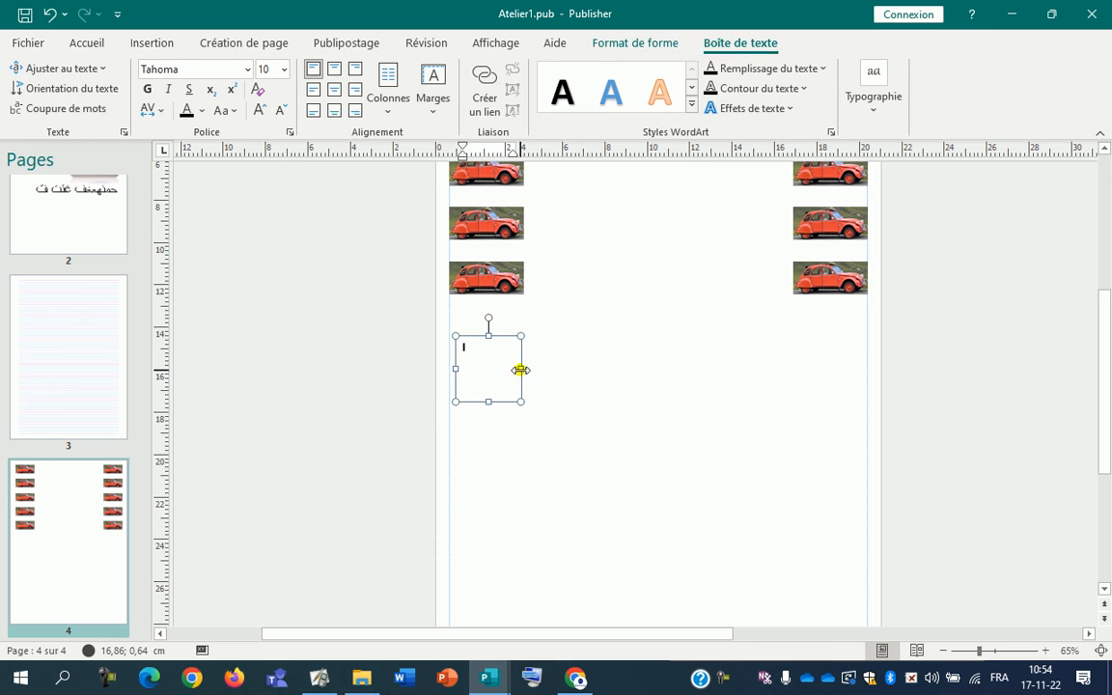
{"action": "left_click_drag", "start_coordinate": [522, 372], "coordinate": [542, 370]}
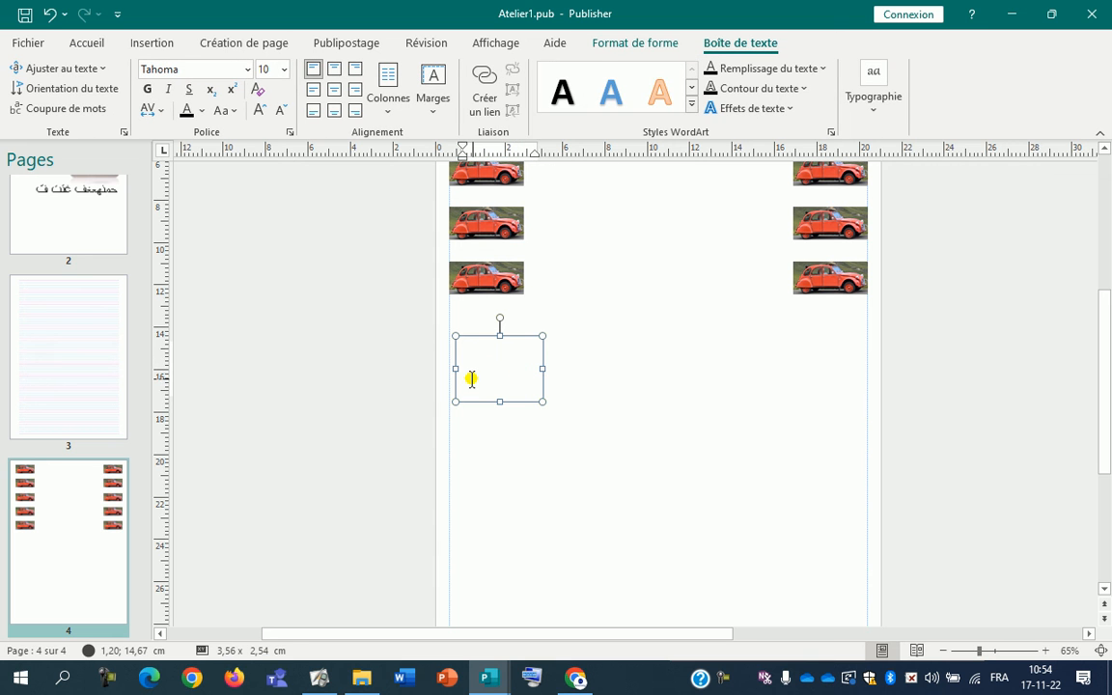
{"action": "left_click_drag", "start_coordinate": [457, 368], "coordinate": [443, 367]}
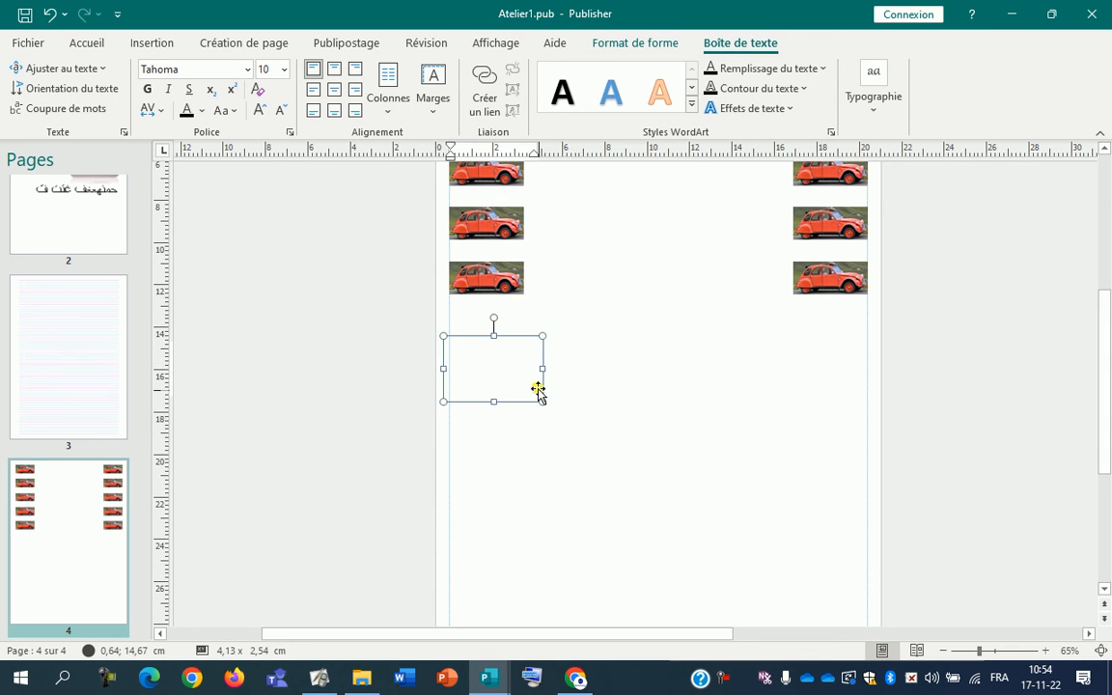
Apply the blue outline shape style to the text box and widen it to about 4,95 cm
{"action": "left_click", "coordinate": [659, 42]}
{"action": "left_click", "coordinate": [327, 111]}
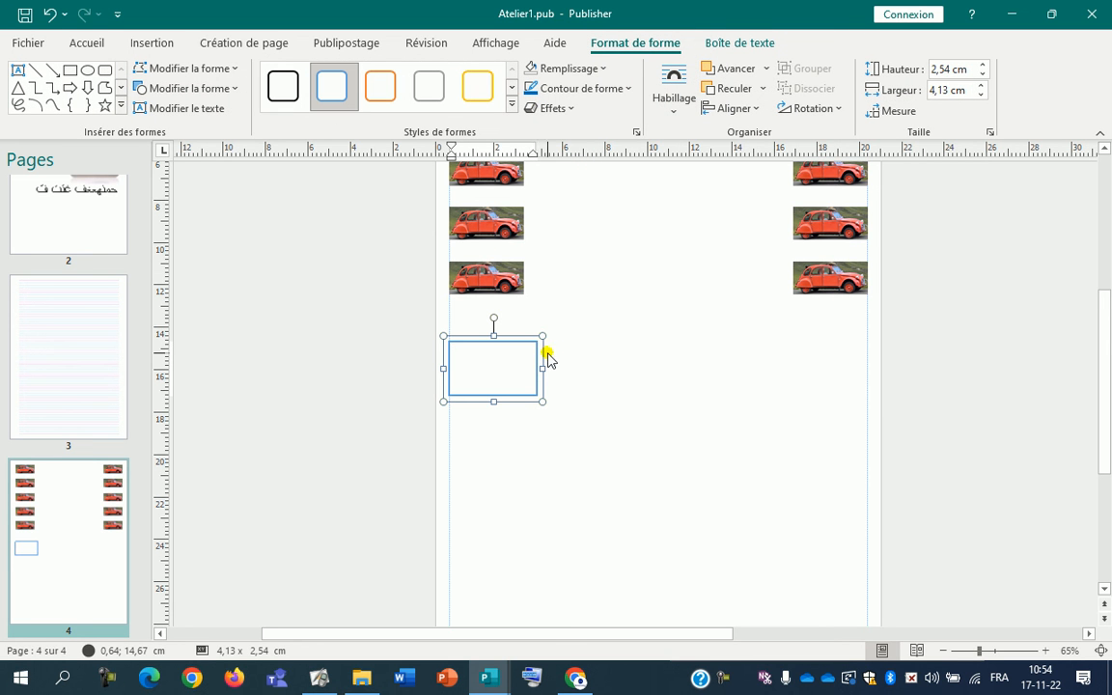
{"action": "left_click_drag", "start_coordinate": [546, 371], "coordinate": [563, 372]}
{"action": "left_click", "coordinate": [529, 401]}
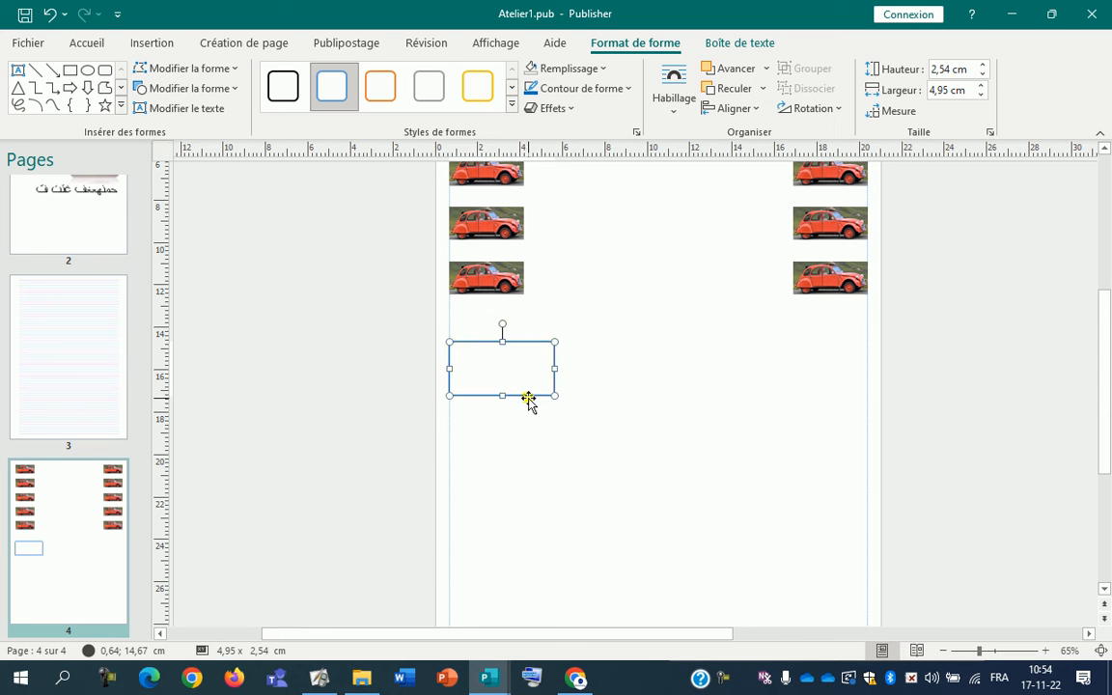
Make four copies of the blue text box and move the last one into the page's lower-left margin corner
{"action": "key", "text": "ctrl+d"}
{"action": "key", "text": "ctrl+d"}
{"action": "key", "text": "ctrl+d"}
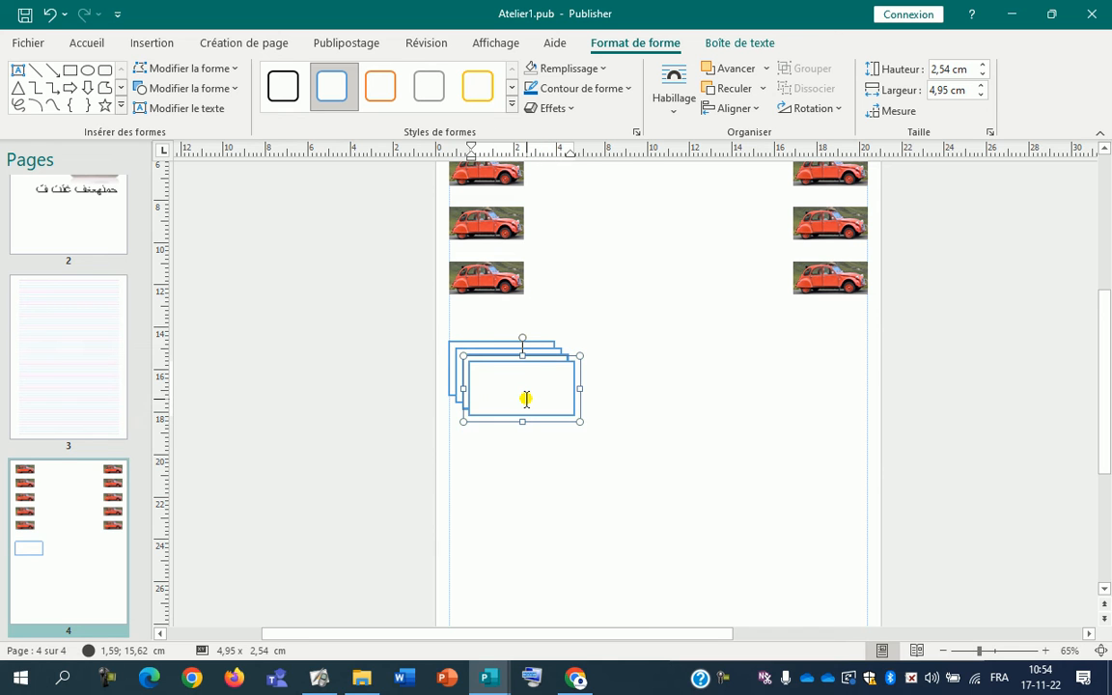
{"action": "key", "text": "ctrl+d"}
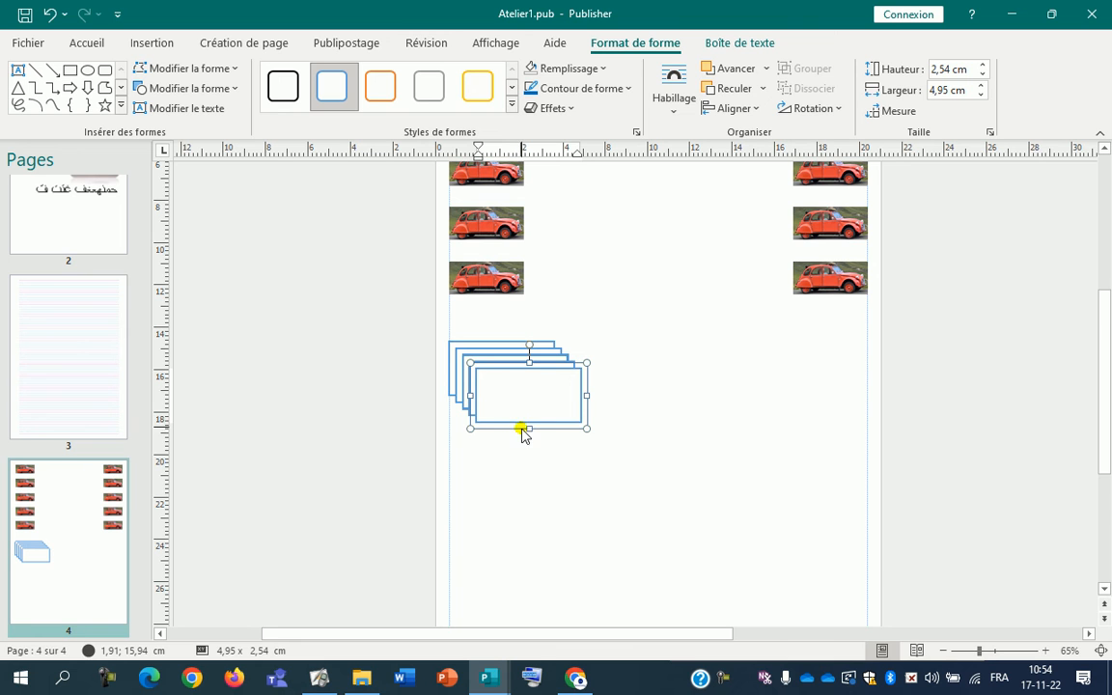
{"action": "scroll", "coordinate": [533, 460], "scroll_direction": "down", "scroll_amount": 2}
{"action": "left_click_drag", "start_coordinate": [507, 335], "coordinate": [479, 558]}
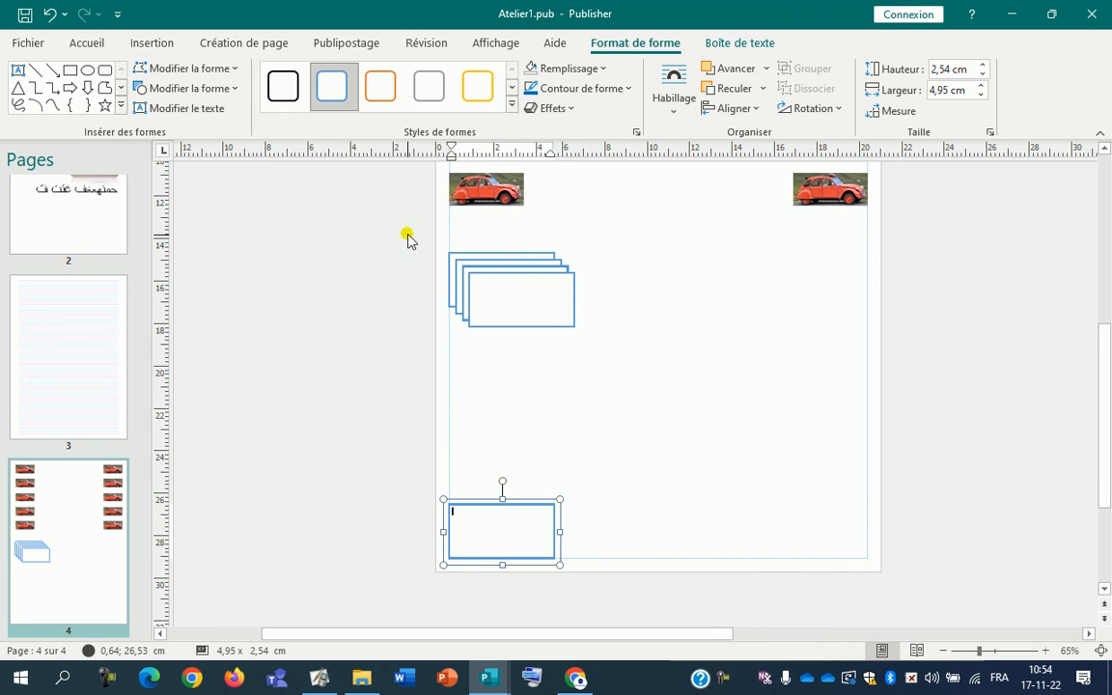
Distribute the five blue text boxes vertically and align their left edges
{"action": "left_click_drag", "start_coordinate": [409, 231], "coordinate": [541, 305]}
{"action": "left_click_drag", "start_coordinate": [610, 538], "coordinate": [598, 578]}
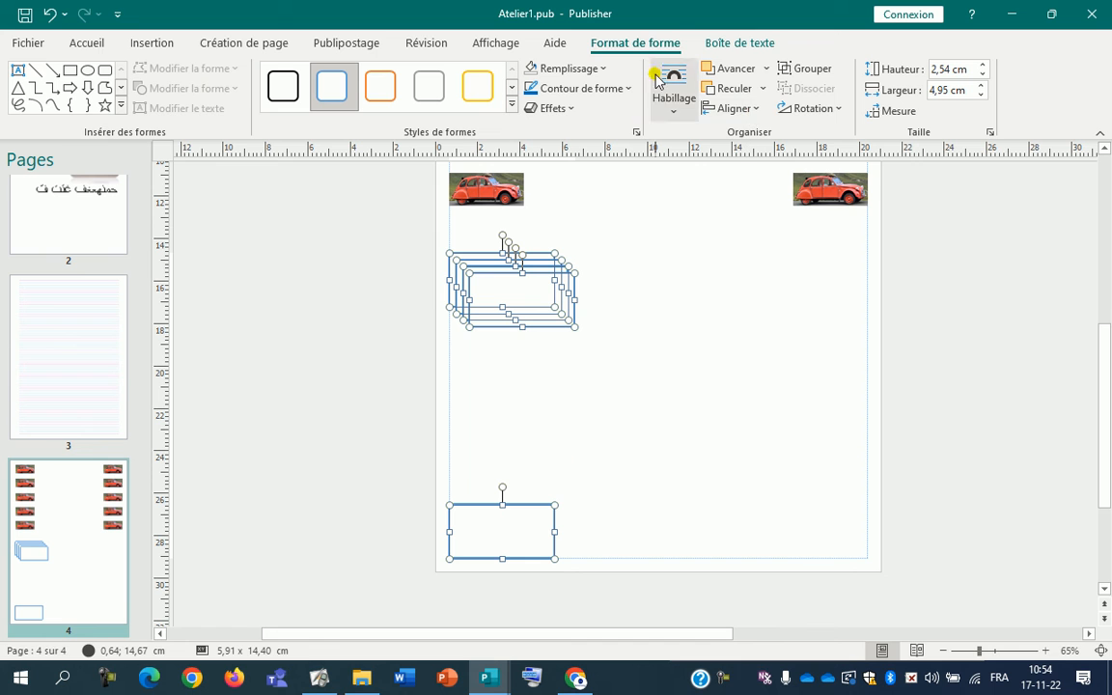
{"action": "left_click", "coordinate": [752, 110]}
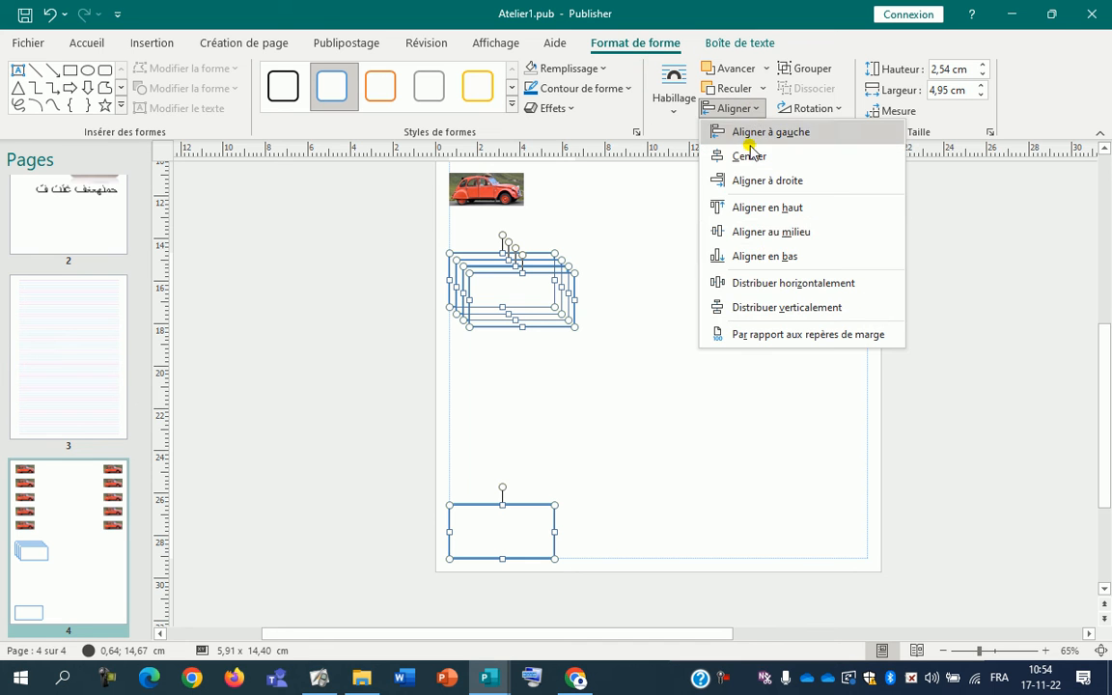
{"action": "left_click", "coordinate": [786, 309]}
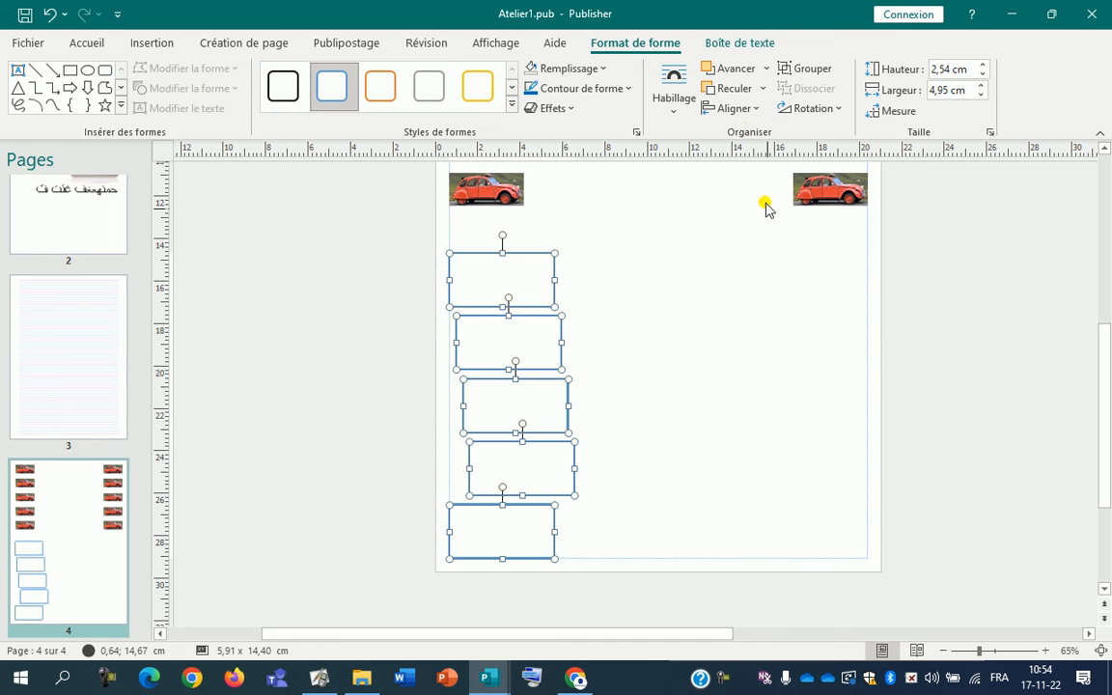
{"action": "left_click", "coordinate": [733, 109]}
{"action": "left_click", "coordinate": [740, 135]}
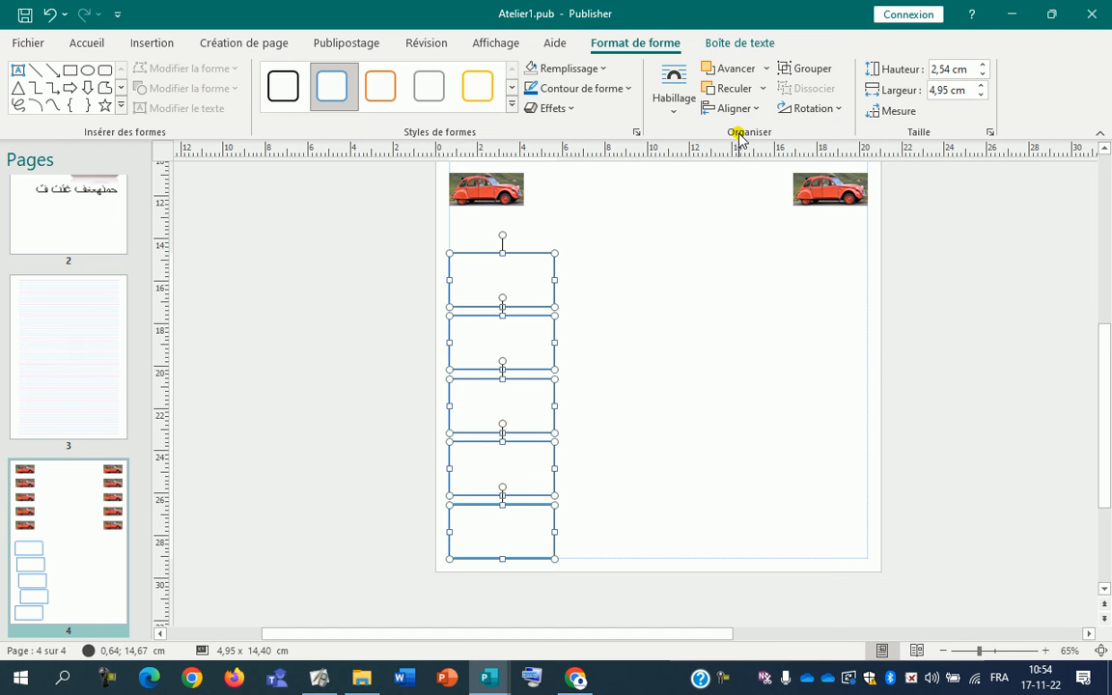
{"action": "left_click", "coordinate": [695, 304]}
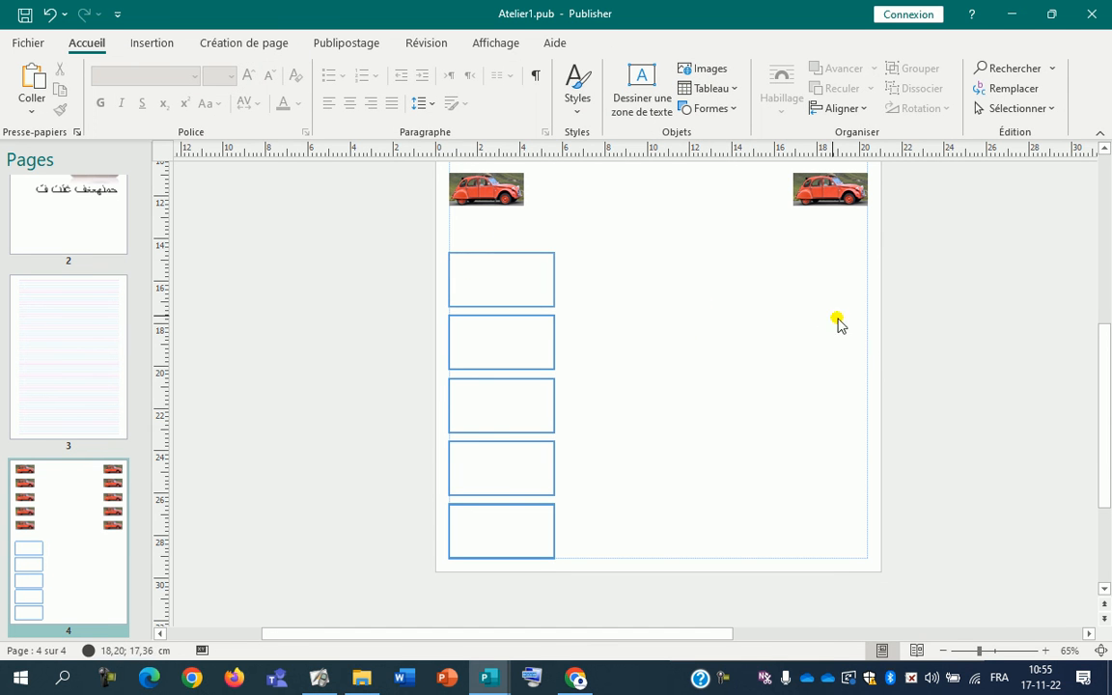
Place a copy of the whole text box column against the right margin at 15,41 cm, level with the original
{"action": "left_click_drag", "start_coordinate": [428, 227], "coordinate": [597, 573]}
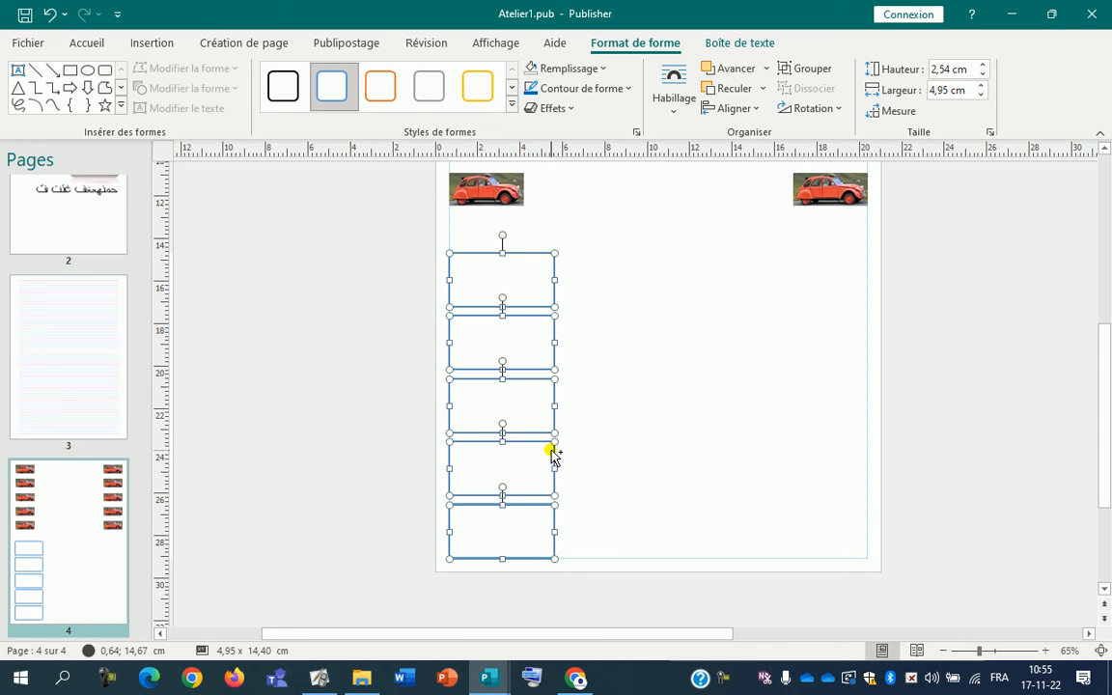
{"action": "left_click_drag", "start_coordinate": [552, 452], "coordinate": [868, 465]}
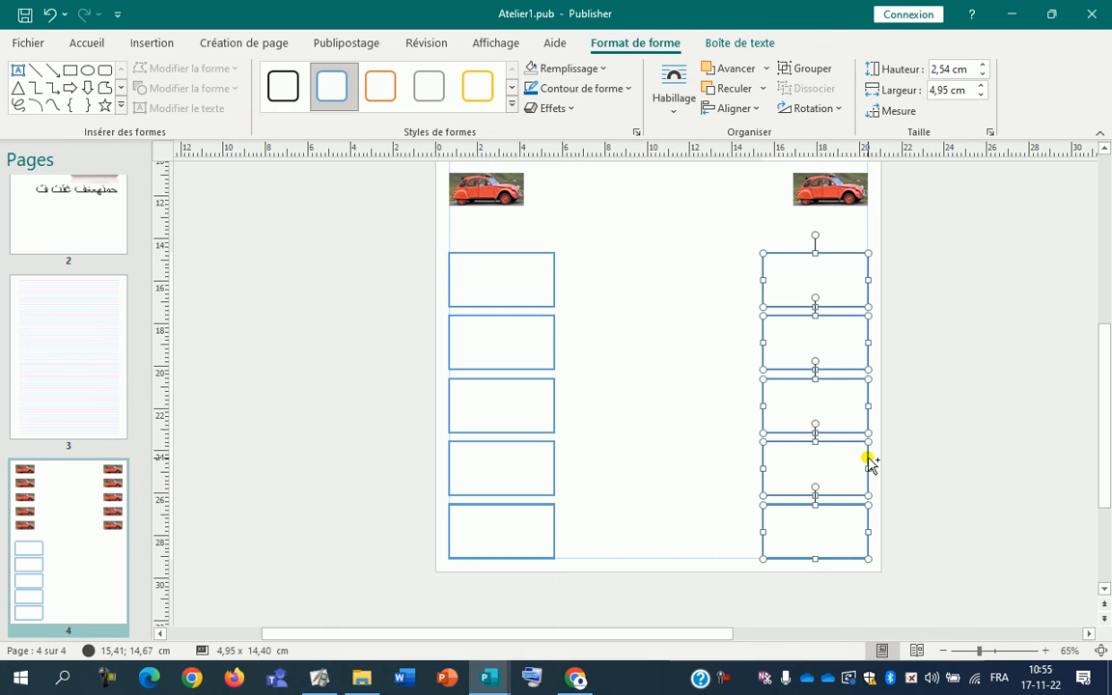
{"action": "left_click", "coordinate": [947, 396]}
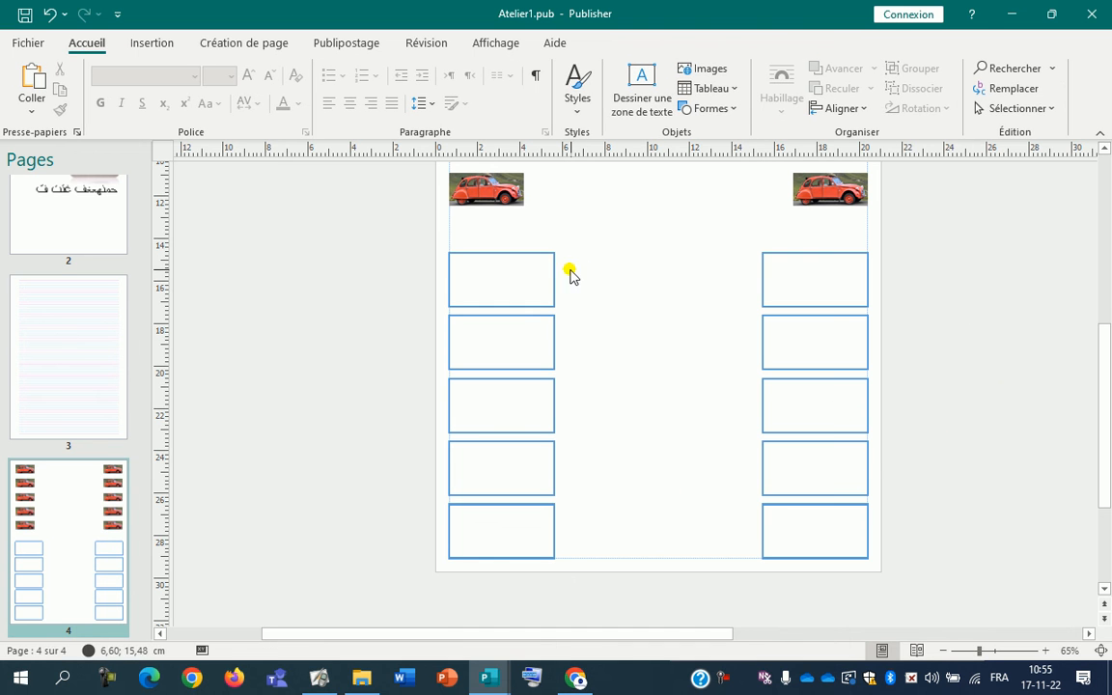
Draw a small circle about 0,6 cm wide just right of the first text box in the left column
{"action": "left_click", "coordinate": [173, 46]}
{"action": "left_click", "coordinate": [247, 93]}
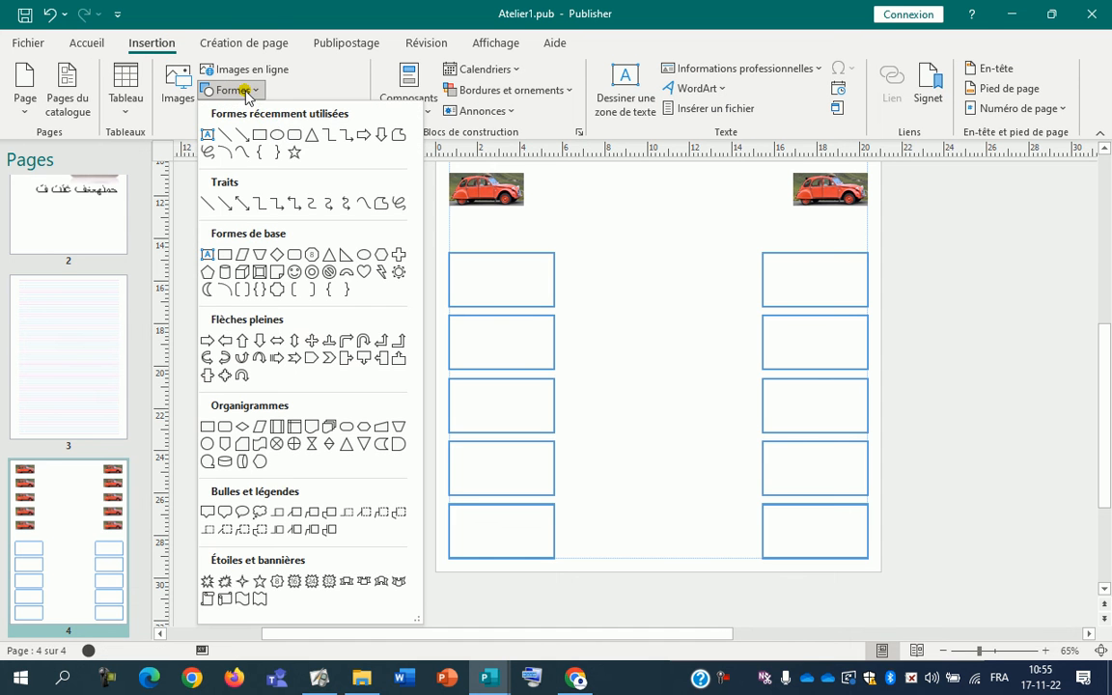
{"action": "left_click", "coordinate": [275, 137]}
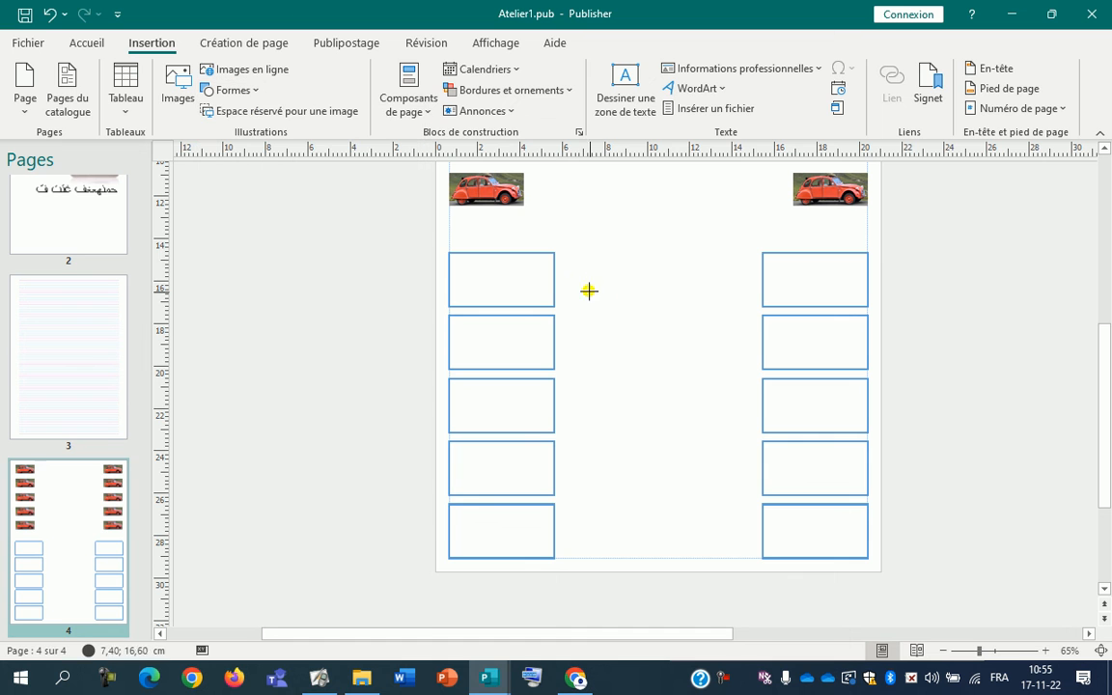
{"action": "left_click_drag", "start_coordinate": [564, 271], "coordinate": [574, 283]}
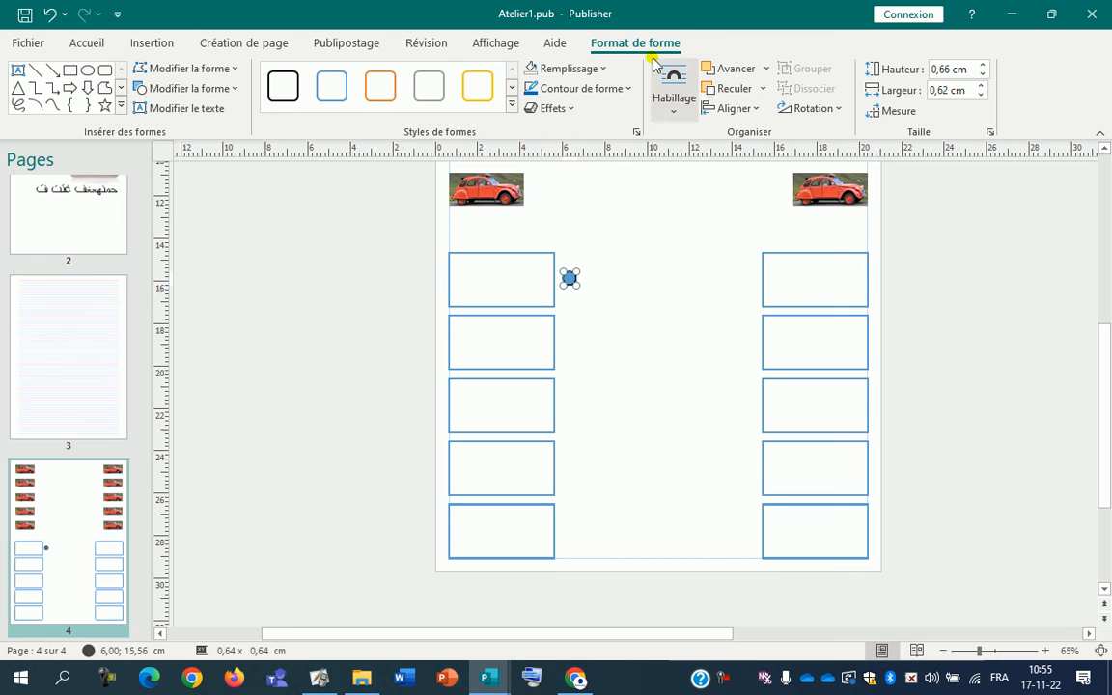
Give the small circle a blue outline from the standard colours and remove its fill
{"action": "left_click", "coordinate": [627, 92]}
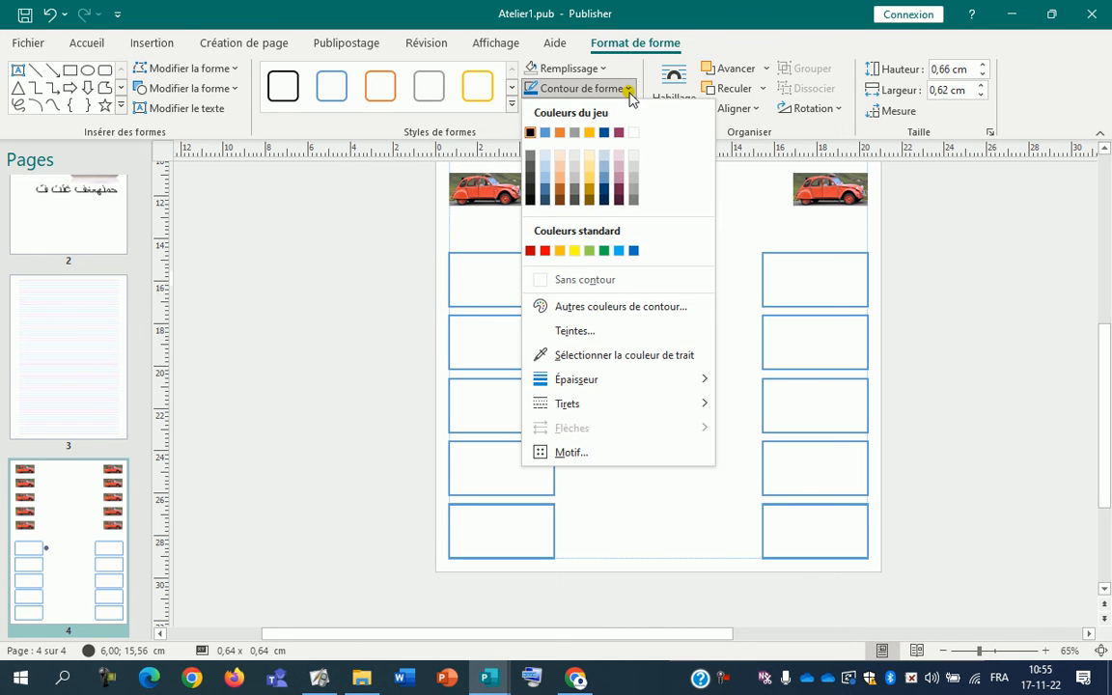
{"action": "left_click", "coordinate": [591, 283]}
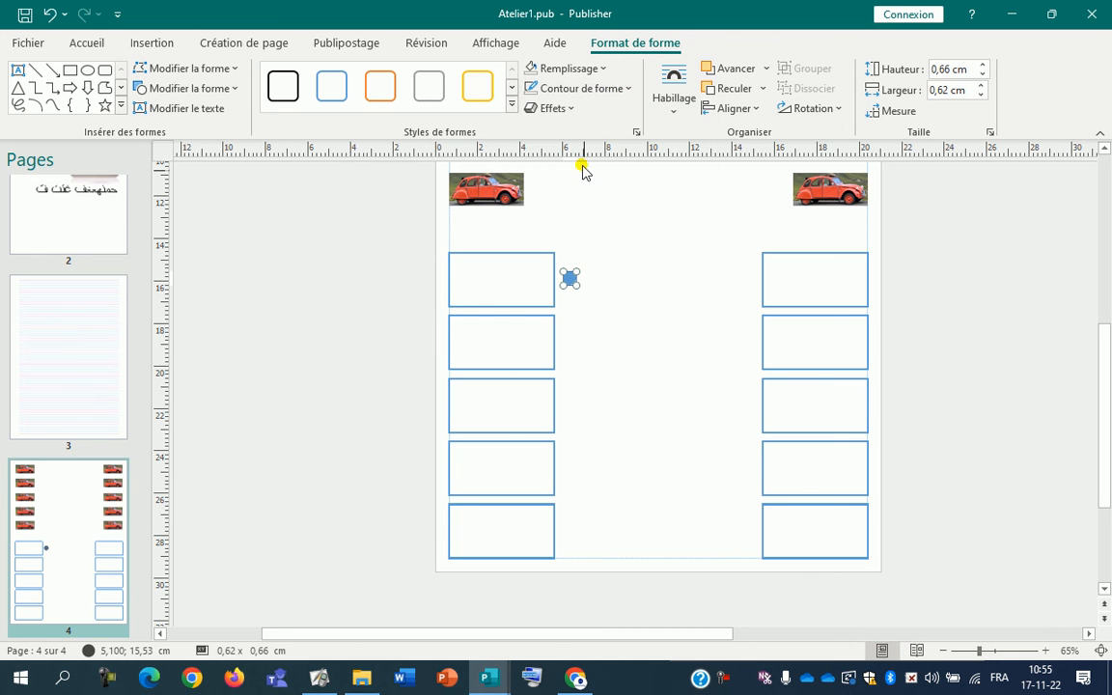
{"action": "left_click", "coordinate": [582, 69]}
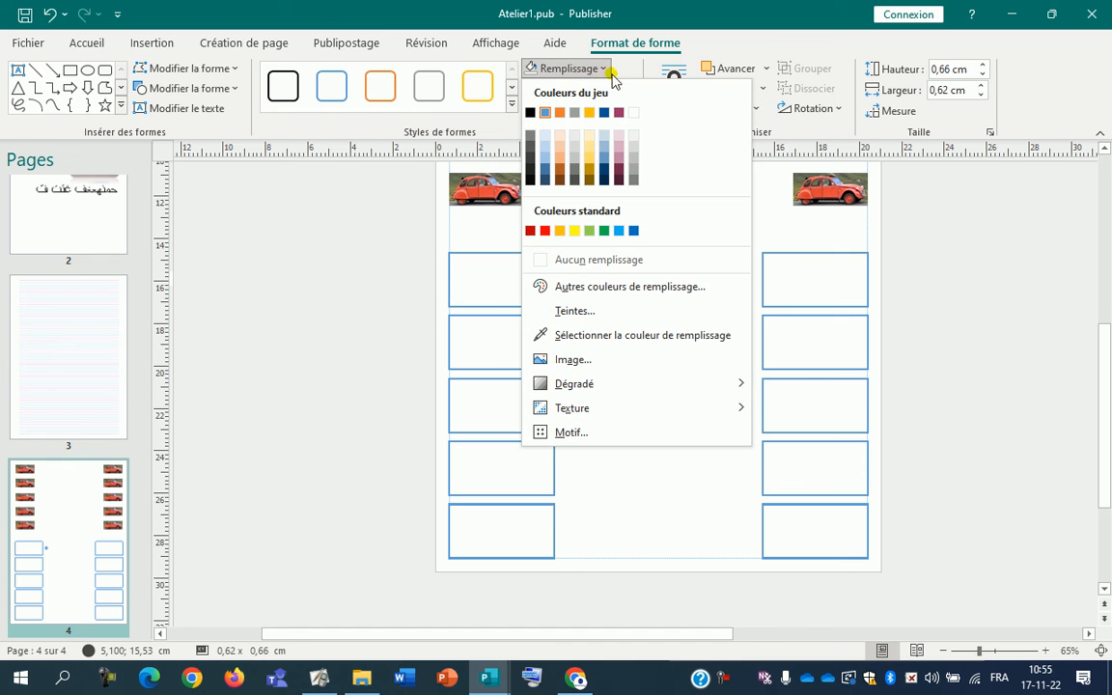
{"action": "left_click", "coordinate": [606, 73]}
{"action": "left_click", "coordinate": [607, 91]}
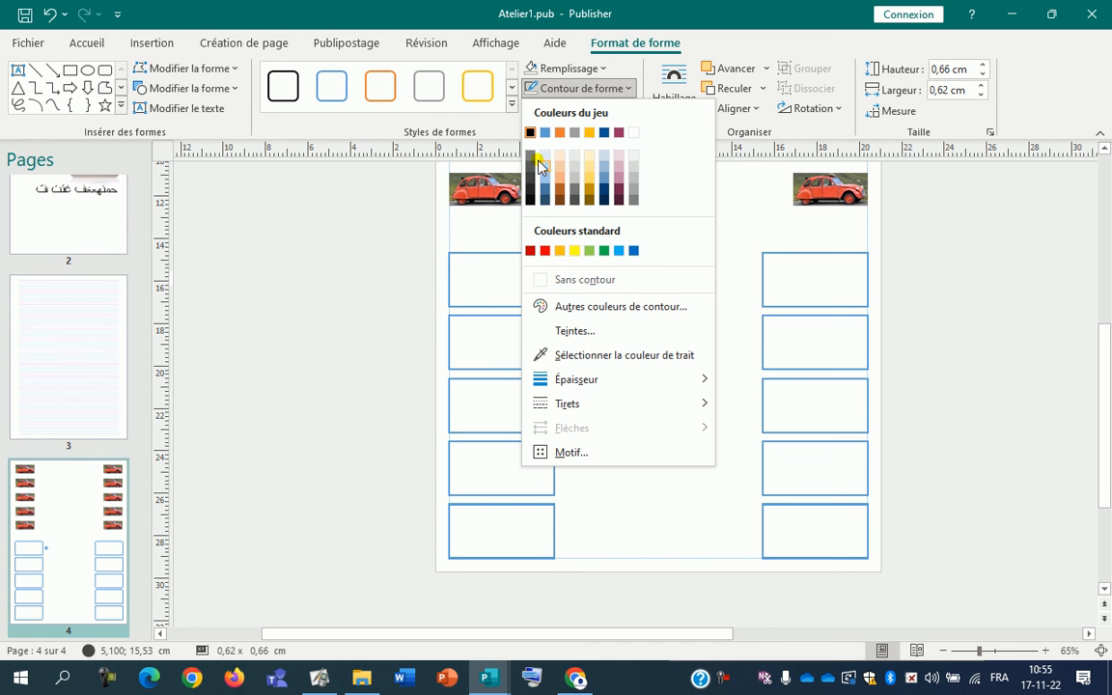
{"action": "left_click", "coordinate": [631, 252]}
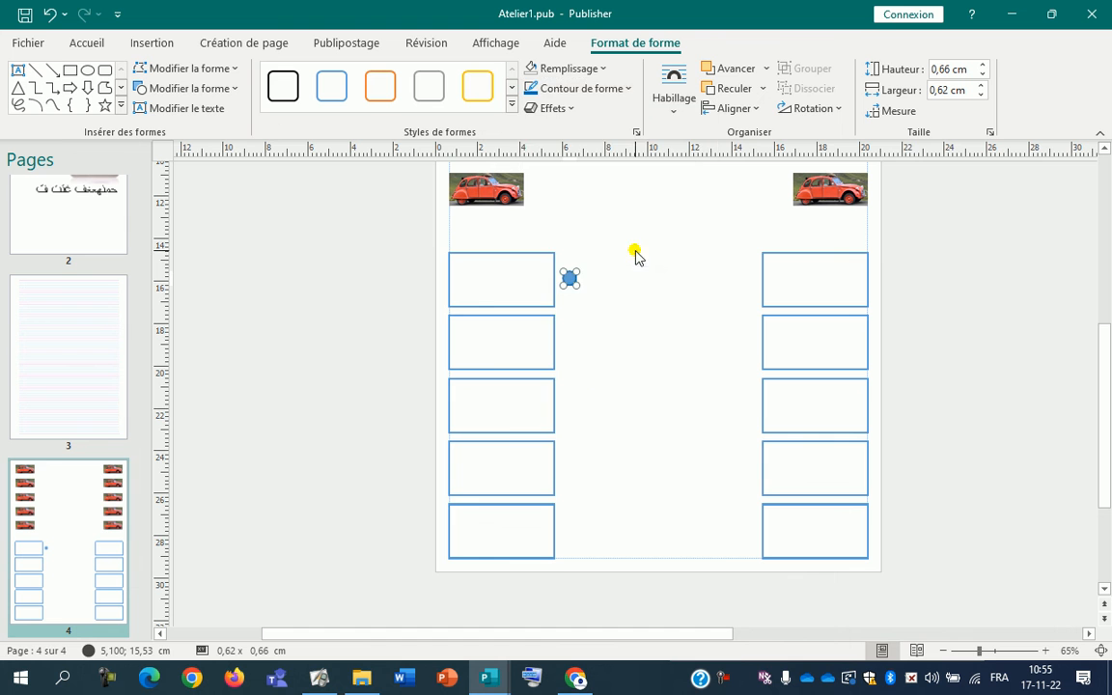
{"action": "left_click", "coordinate": [584, 71]}
{"action": "left_click", "coordinate": [577, 259]}
{"action": "left_click", "coordinate": [591, 315]}
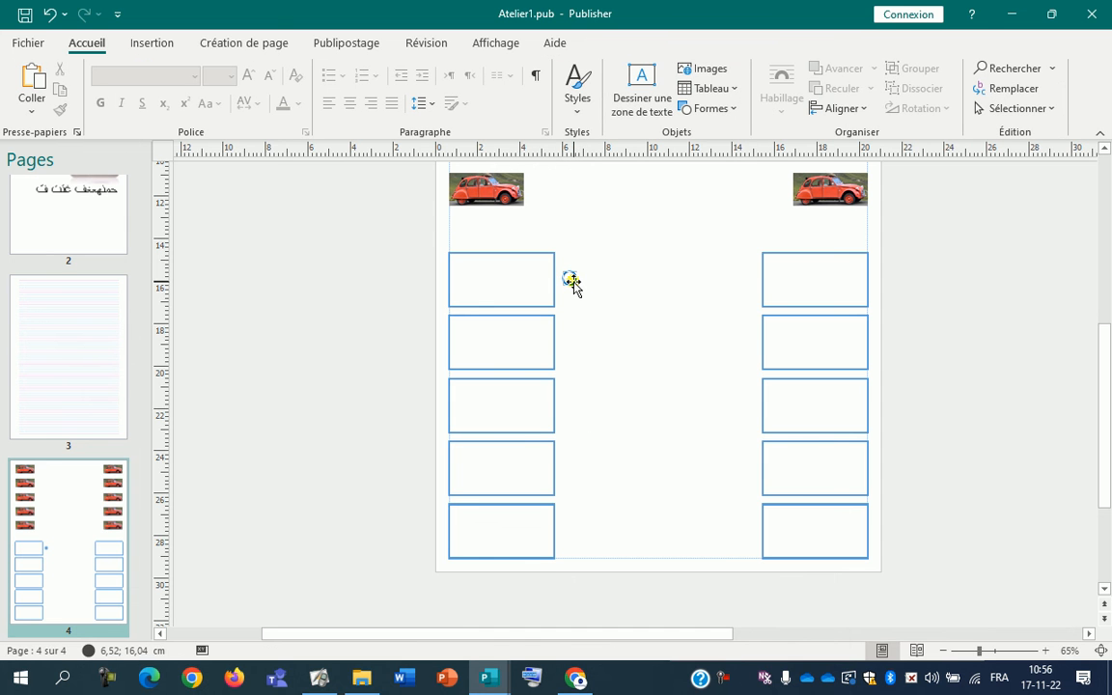
Align the circle at middle height with the first text box in the left column
{"action": "left_click", "coordinate": [570, 280]}
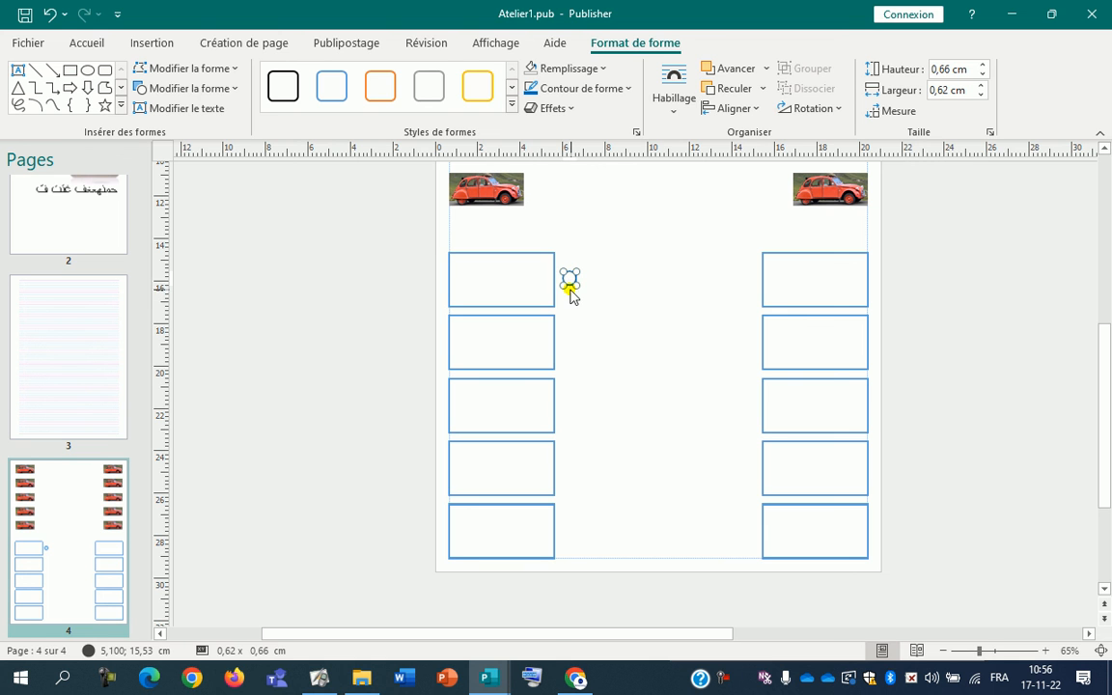
{"action": "scroll", "coordinate": [596, 321], "scroll_direction": "up", "scroll_amount": 4}
{"action": "left_click_drag", "start_coordinate": [634, 388], "coordinate": [634, 409]}
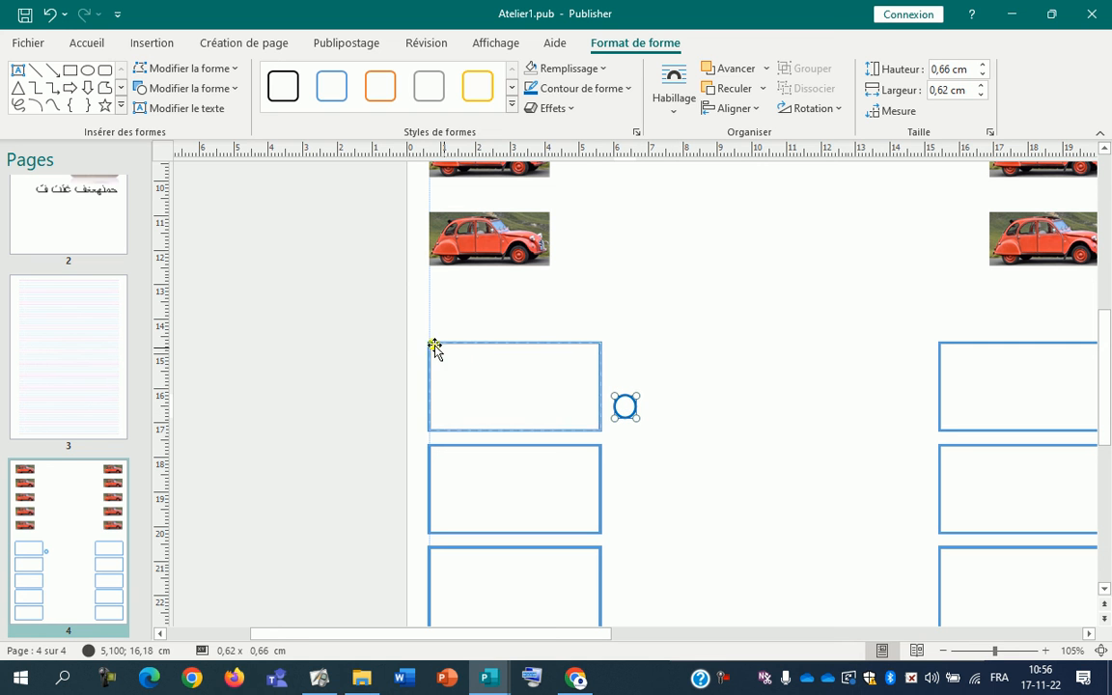
{"action": "left_click_drag", "start_coordinate": [390, 310], "coordinate": [681, 441]}
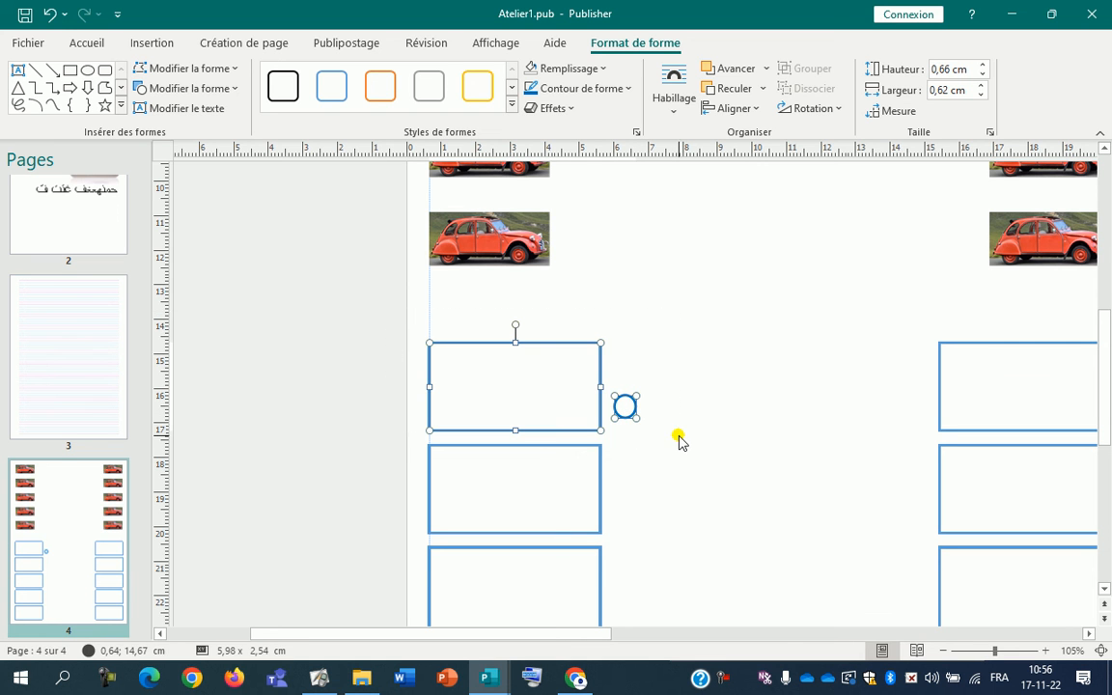
{"action": "left_click", "coordinate": [749, 109]}
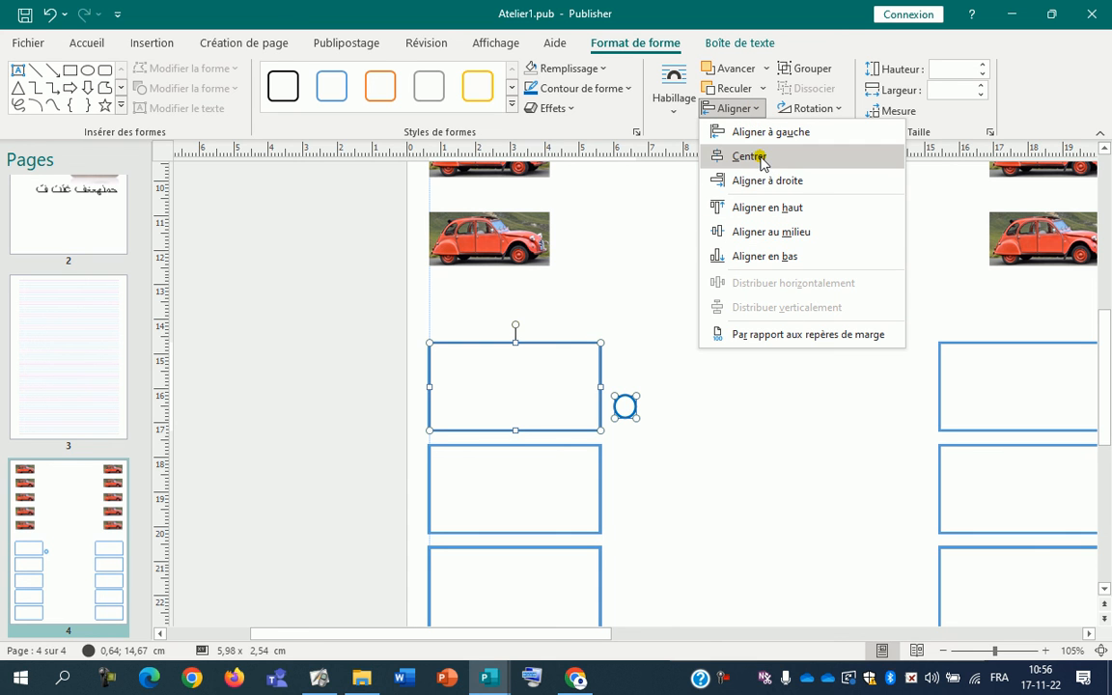
{"action": "left_click", "coordinate": [788, 232]}
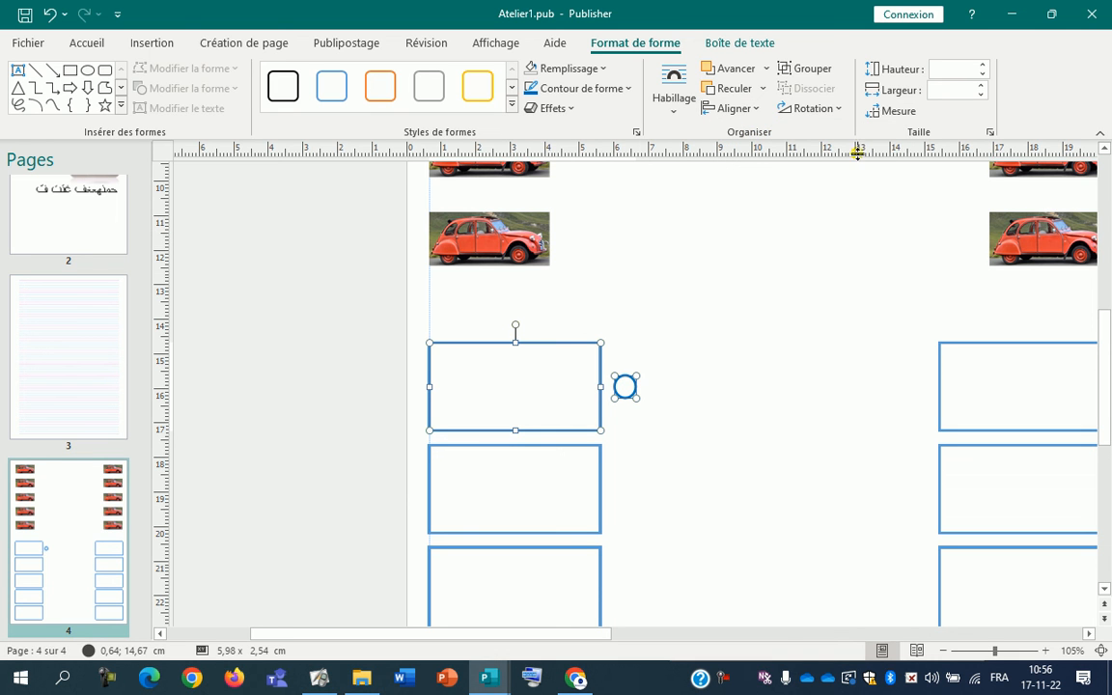
Make four copies of the blue-outlined circle beside the first text box
{"action": "scroll", "coordinate": [715, 426], "scroll_direction": "down", "scroll_amount": 3}
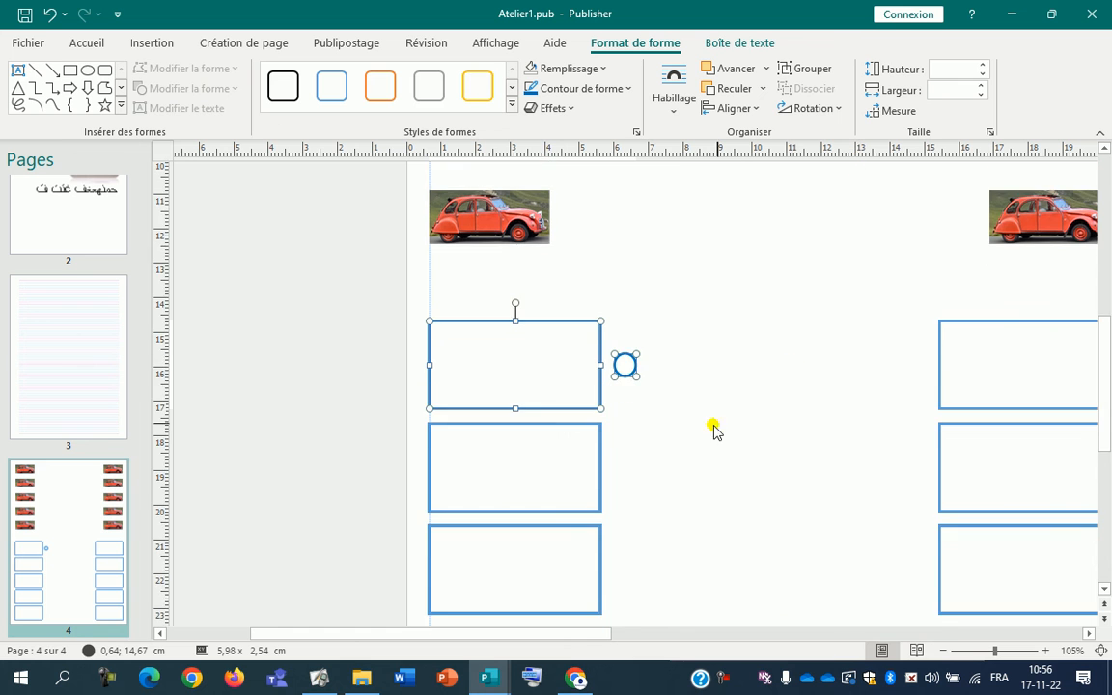
{"action": "left_click", "coordinate": [666, 343]}
{"action": "left_click", "coordinate": [627, 281]}
{"action": "key", "text": "ctrl+v"}
{"action": "key", "text": "ctrl+v"}
{"action": "key", "text": "ctrl+v"}
{"action": "key", "text": "ctrl+v"}
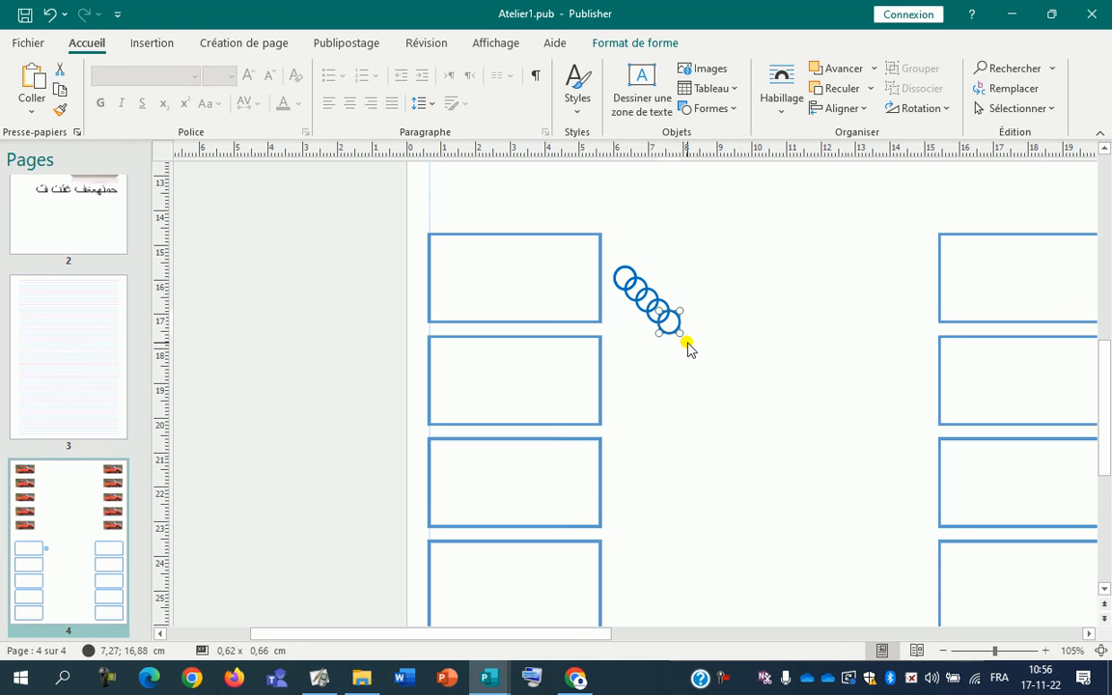
Move the last circle copy down beside the bottom text box of the left column, directly below the first circle
{"action": "scroll", "coordinate": [690, 353], "scroll_direction": "down", "scroll_amount": 1}
{"action": "scroll", "coordinate": [675, 257], "scroll_direction": "up", "scroll_amount": 1}
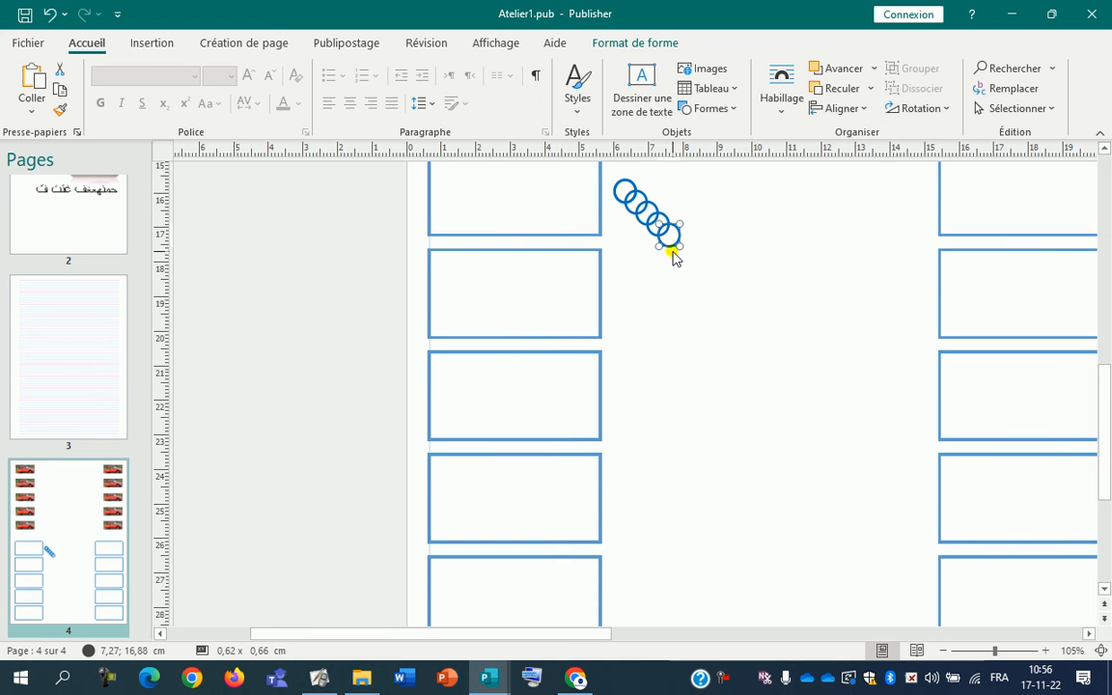
{"action": "left_click_drag", "start_coordinate": [673, 246], "coordinate": [627, 608]}
{"action": "scroll", "coordinate": [642, 594], "scroll_direction": "down", "scroll_amount": 3}
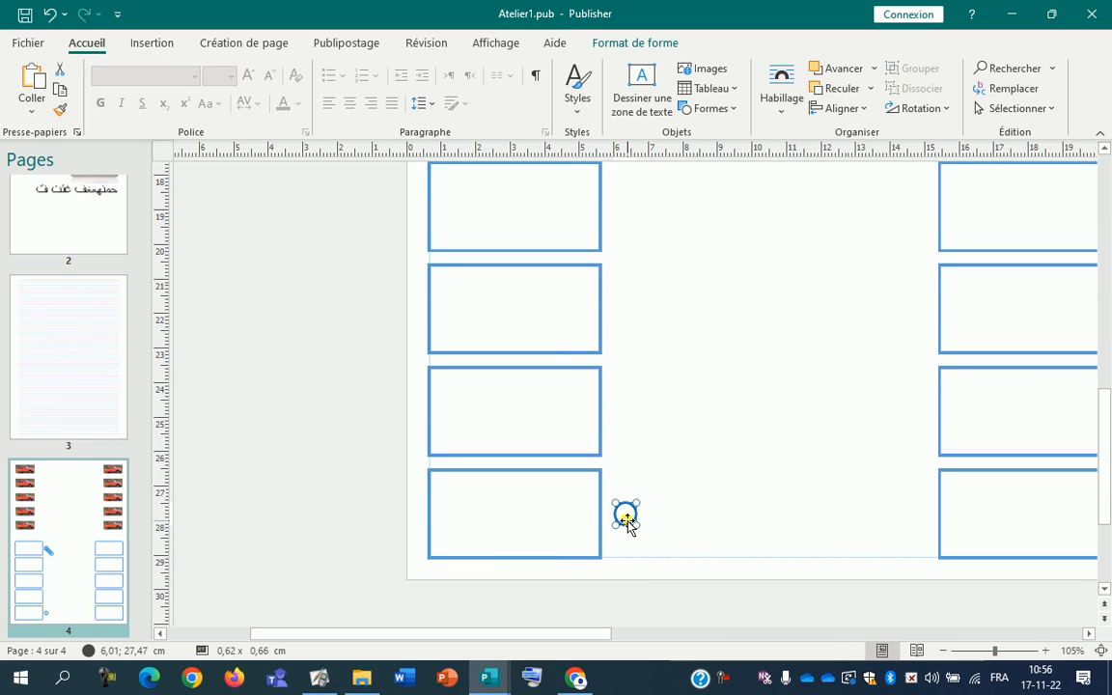
{"action": "left_click_drag", "start_coordinate": [627, 522], "coordinate": [626, 521]}
Select the whole set of circles, distribute them vertically and align their left edges
{"action": "scroll", "coordinate": [627, 526], "scroll_direction": "up", "scroll_amount": 3}
{"action": "left_click_drag", "start_coordinate": [782, 193], "coordinate": [598, 373]}
{"action": "scroll", "coordinate": [638, 442], "scroll_direction": "up", "scroll_amount": 7}
{"action": "scroll", "coordinate": [676, 434], "scroll_direction": "up", "scroll_amount": 1}
{"action": "scroll", "coordinate": [683, 417], "scroll_direction": "down", "scroll_amount": 1}
{"action": "scroll", "coordinate": [685, 410], "scroll_direction": "down", "scroll_amount": 2, "text": "ctrl"}
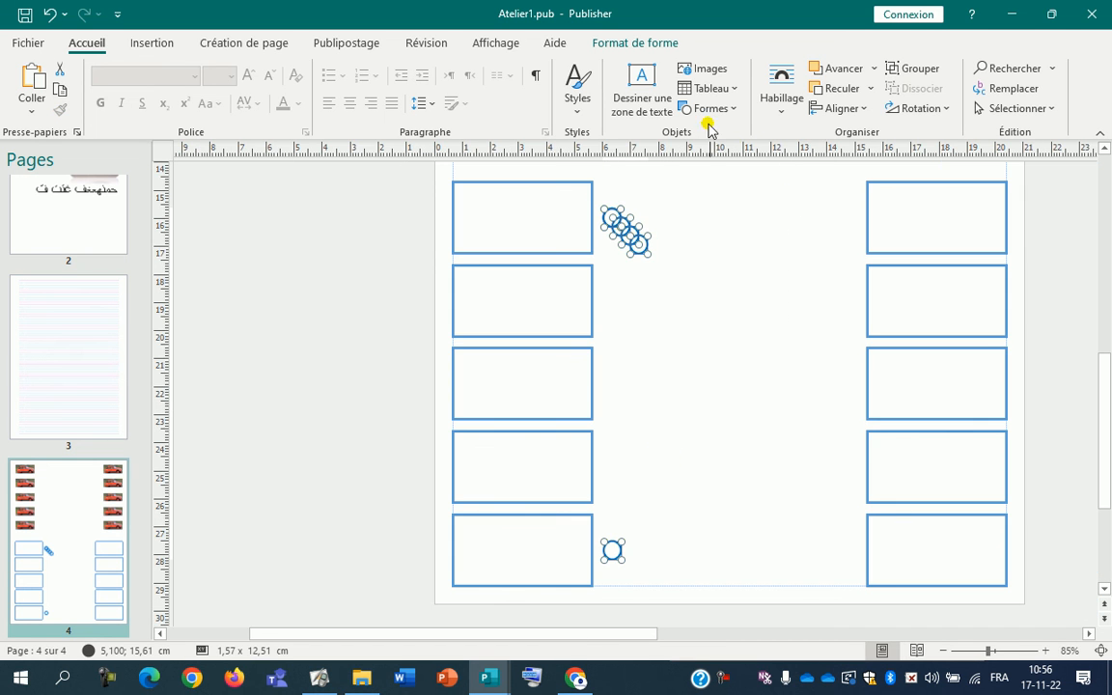
{"action": "left_click", "coordinate": [642, 45]}
{"action": "left_click", "coordinate": [739, 108]}
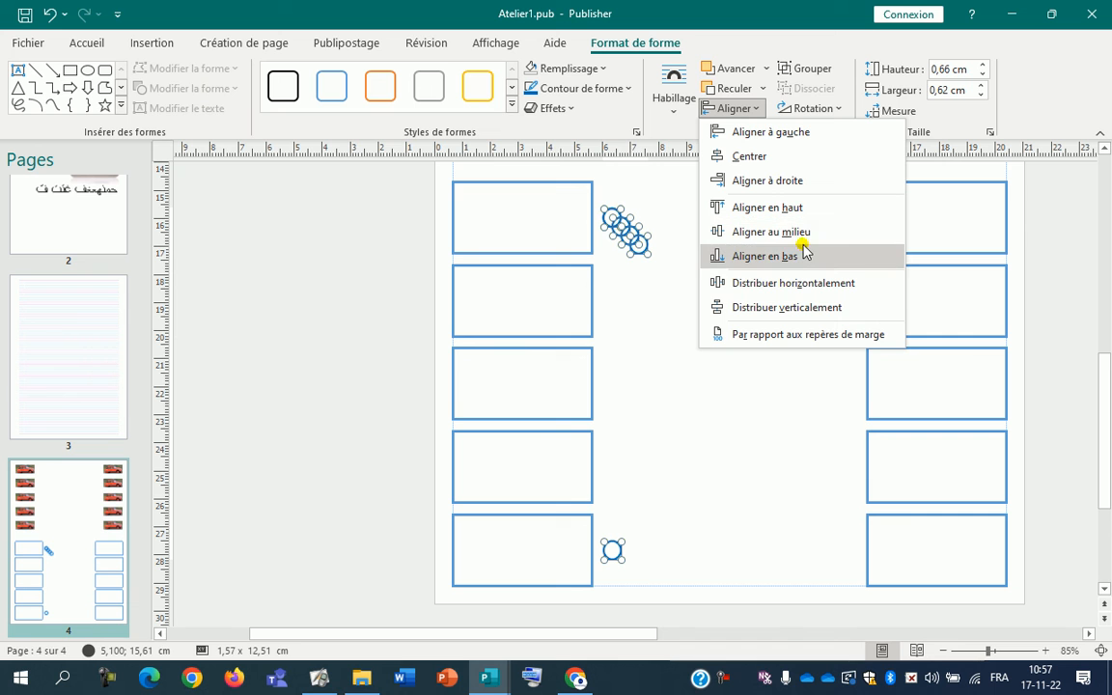
{"action": "left_click", "coordinate": [786, 307]}
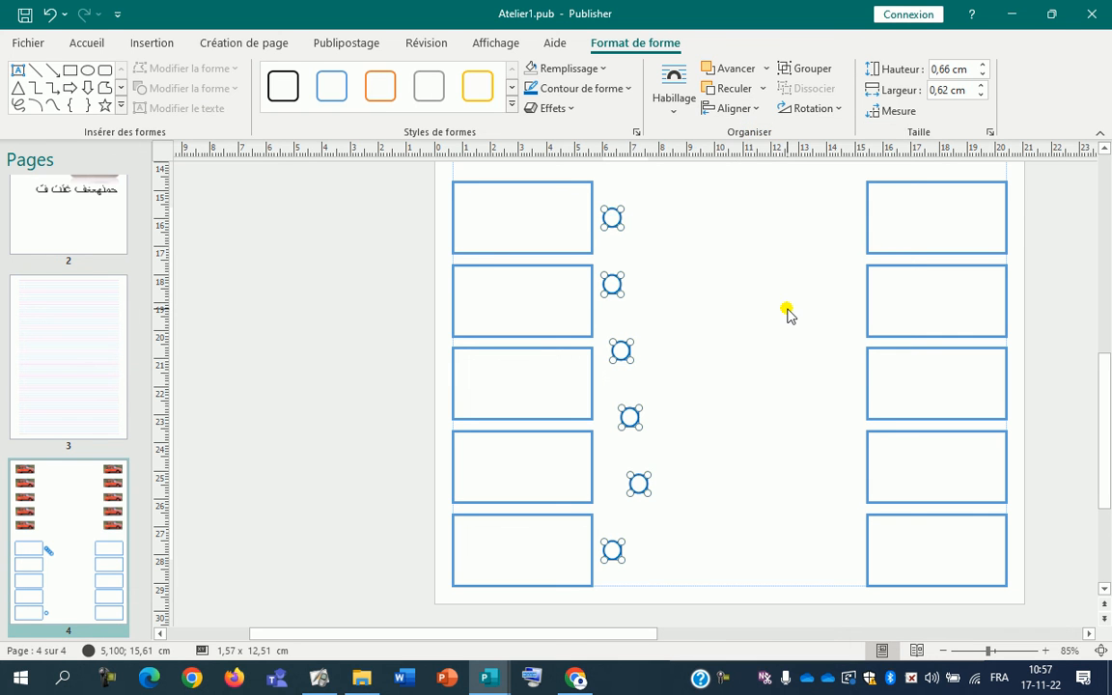
{"action": "left_click", "coordinate": [740, 112]}
{"action": "left_click", "coordinate": [753, 132]}
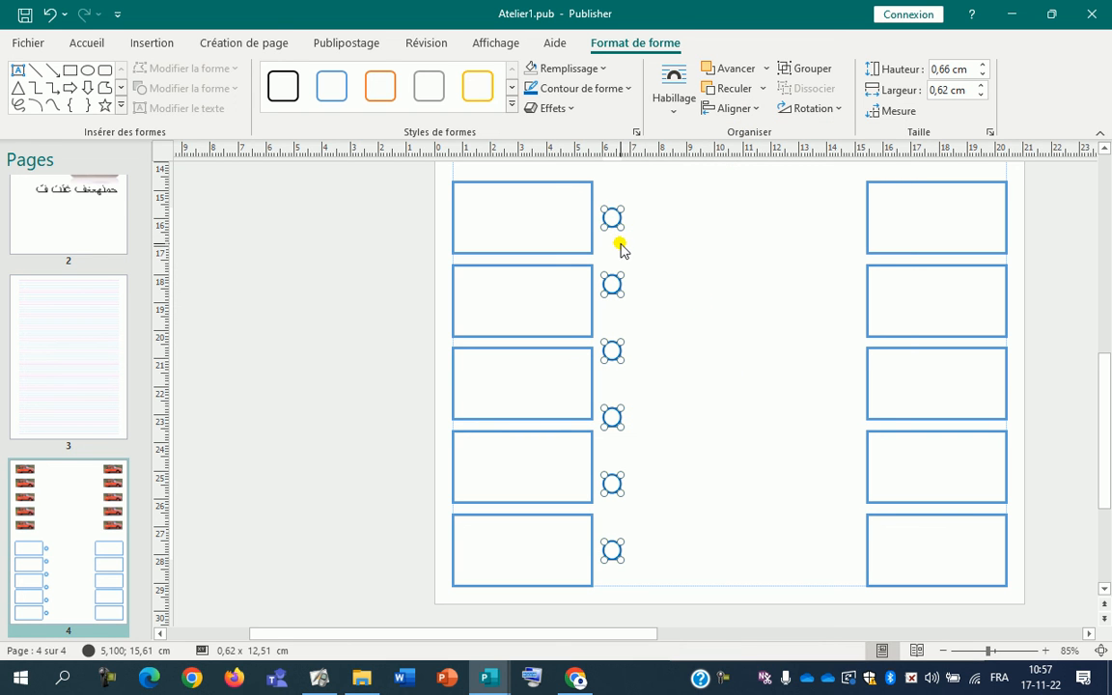
{"action": "key", "text": "ctrl+v"}
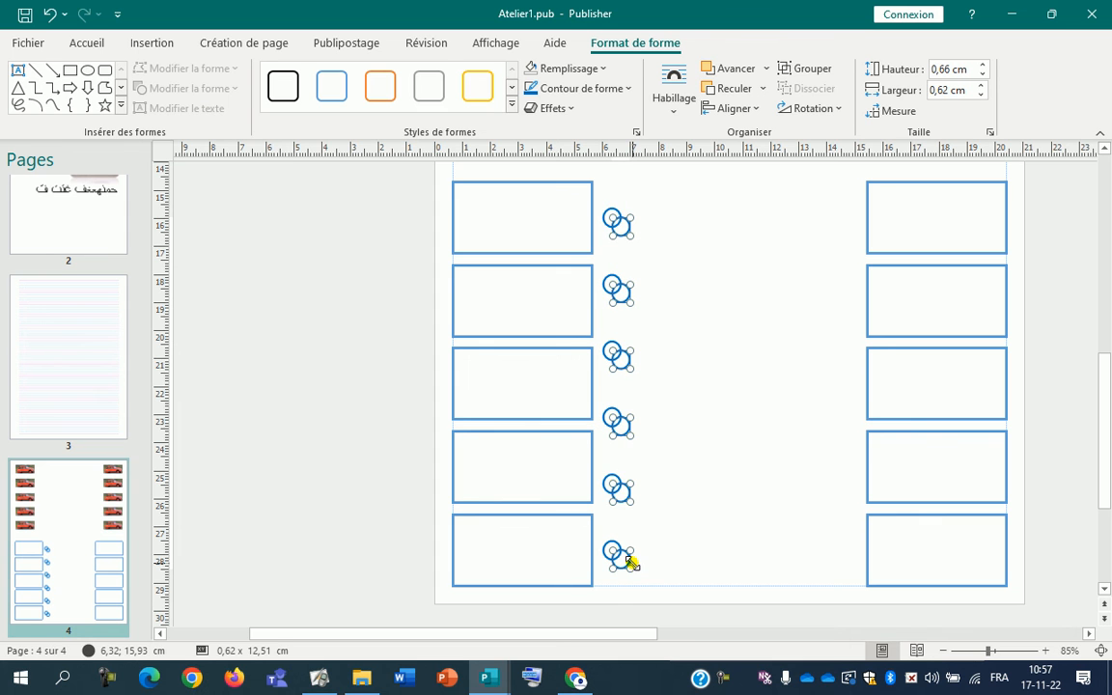
{"action": "key", "text": "ctrl+z"}
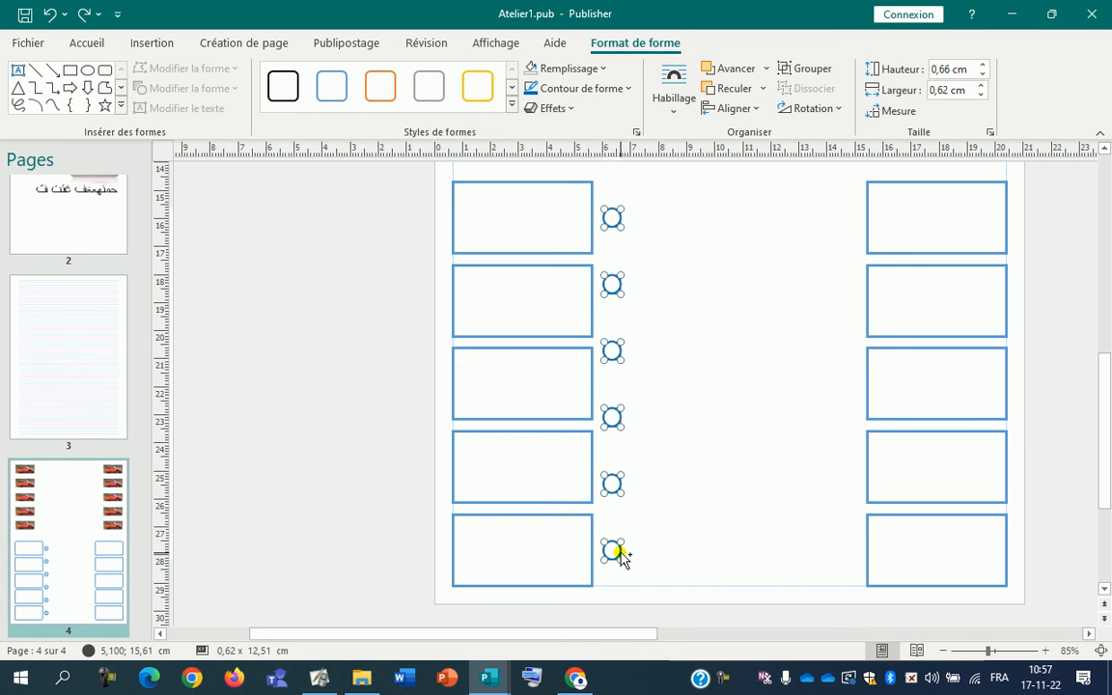
{"action": "left_click_drag", "start_coordinate": [623, 553], "coordinate": [643, 549]}
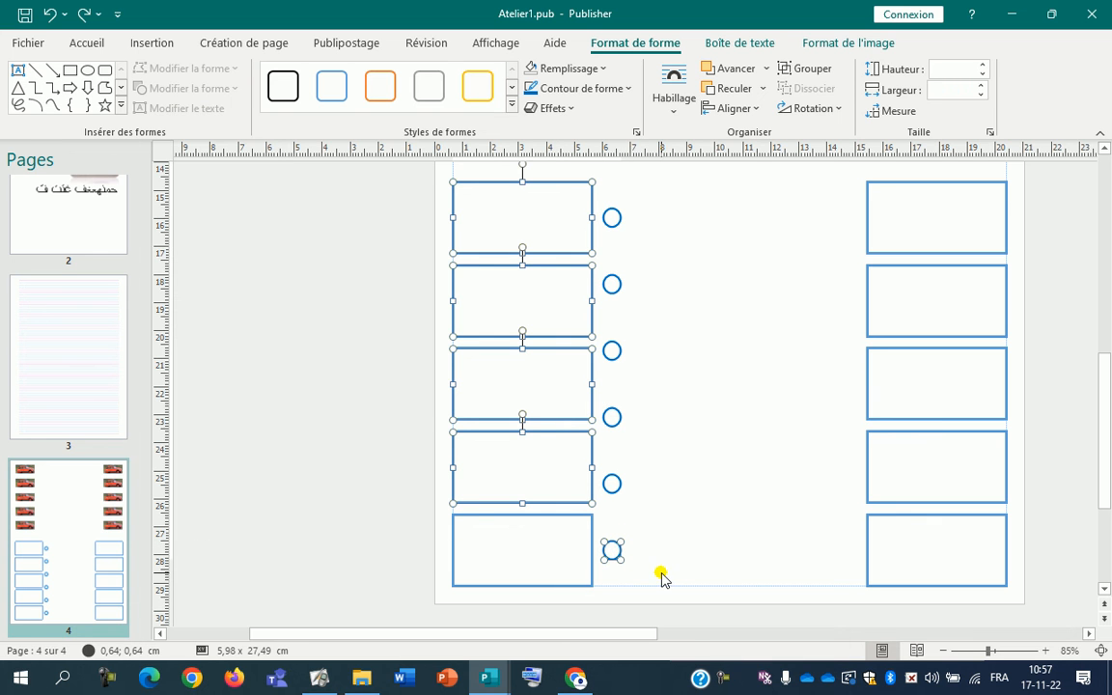
{"action": "left_click", "coordinate": [760, 621]}
Place a copy of the whole circle column just left of the right text box column, level with the original
{"action": "left_click_drag", "start_coordinate": [725, 603], "coordinate": [651, 570]}
{"action": "left_click_drag", "start_coordinate": [606, 482], "coordinate": [595, 184]}
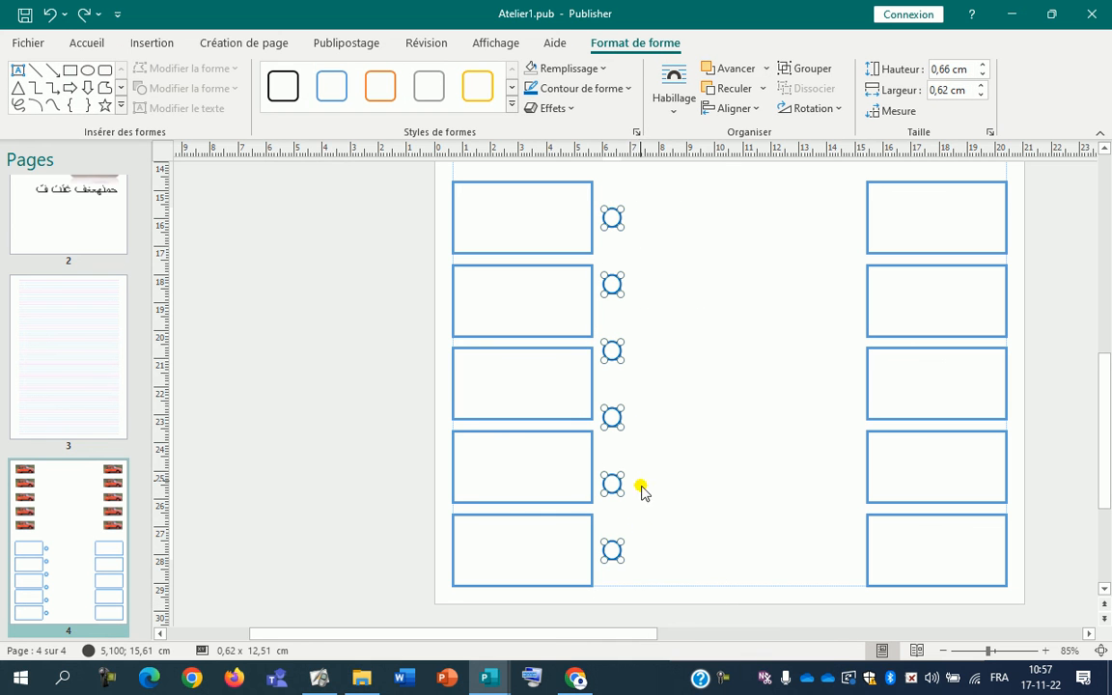
{"action": "left_click_drag", "start_coordinate": [621, 555], "coordinate": [861, 578]}
{"action": "left_click", "coordinate": [258, 310]}
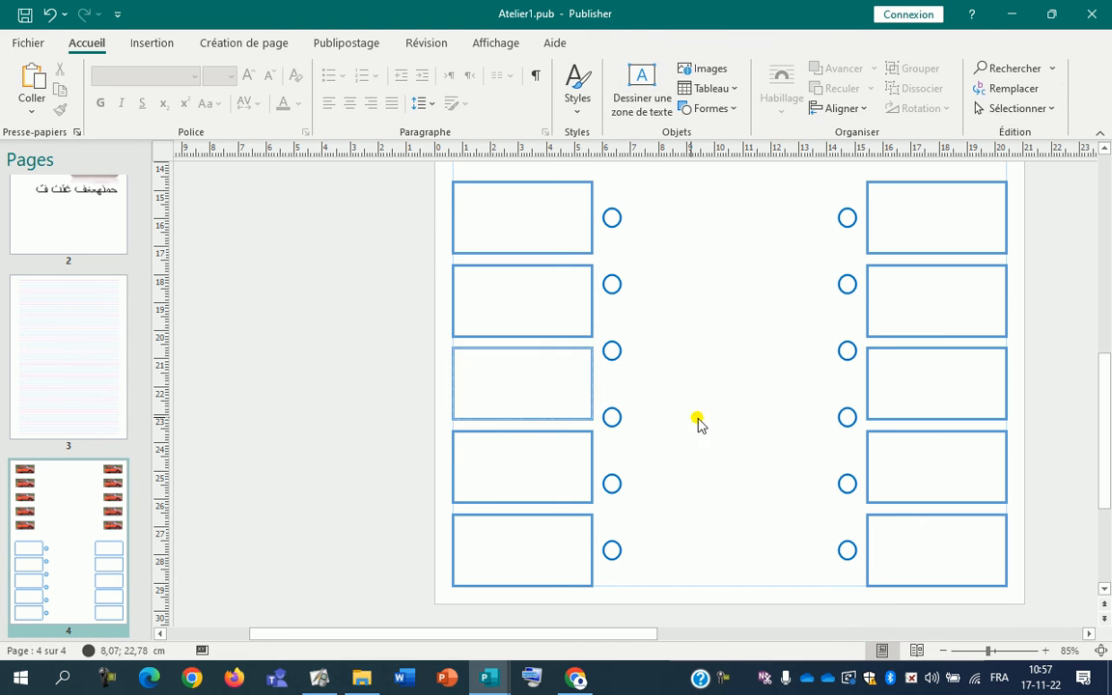
Put the text cursor in the first text box of the left column
{"action": "left_click", "coordinate": [522, 214]}
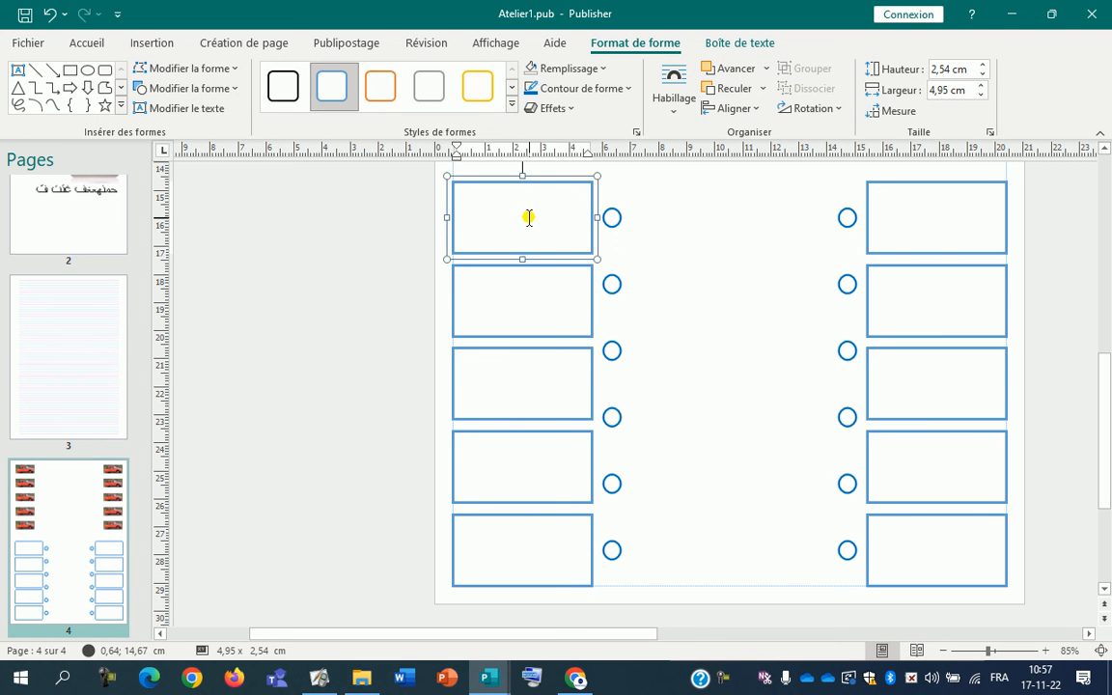
{"action": "scroll", "coordinate": [834, 365], "scroll_direction": "up", "scroll_amount": 1}
{"action": "scroll", "coordinate": [834, 365], "scroll_direction": "down", "scroll_amount": 2, "text": "ctrl"}
{"action": "scroll", "coordinate": [836, 367], "scroll_direction": "down", "scroll_amount": 2, "text": "ctrl"}
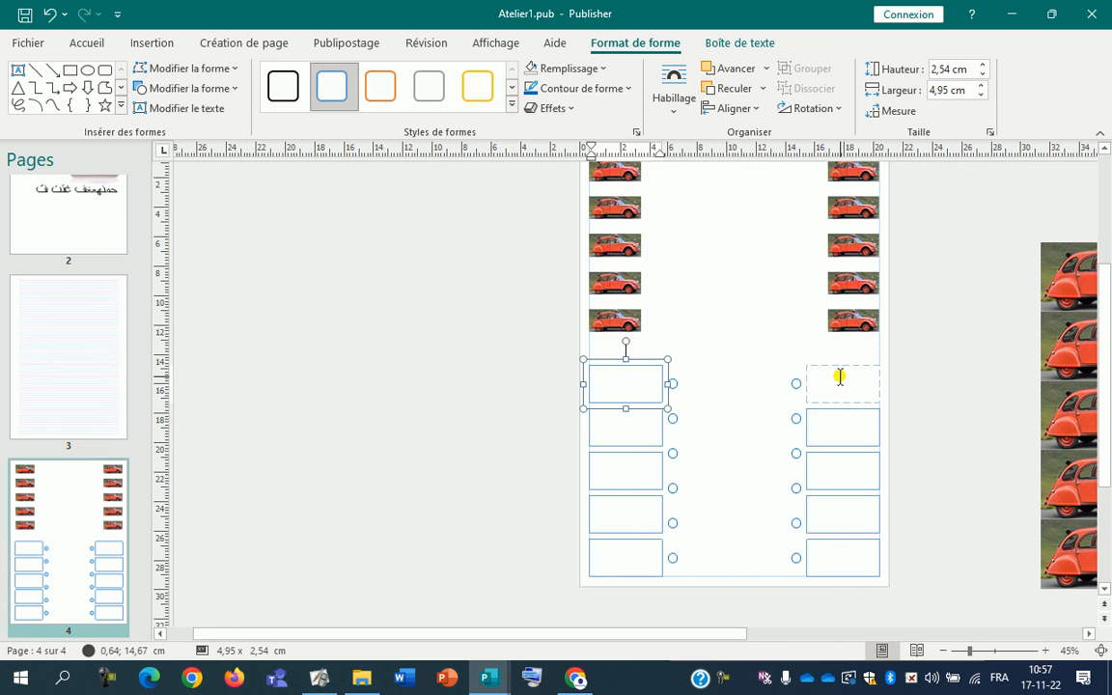